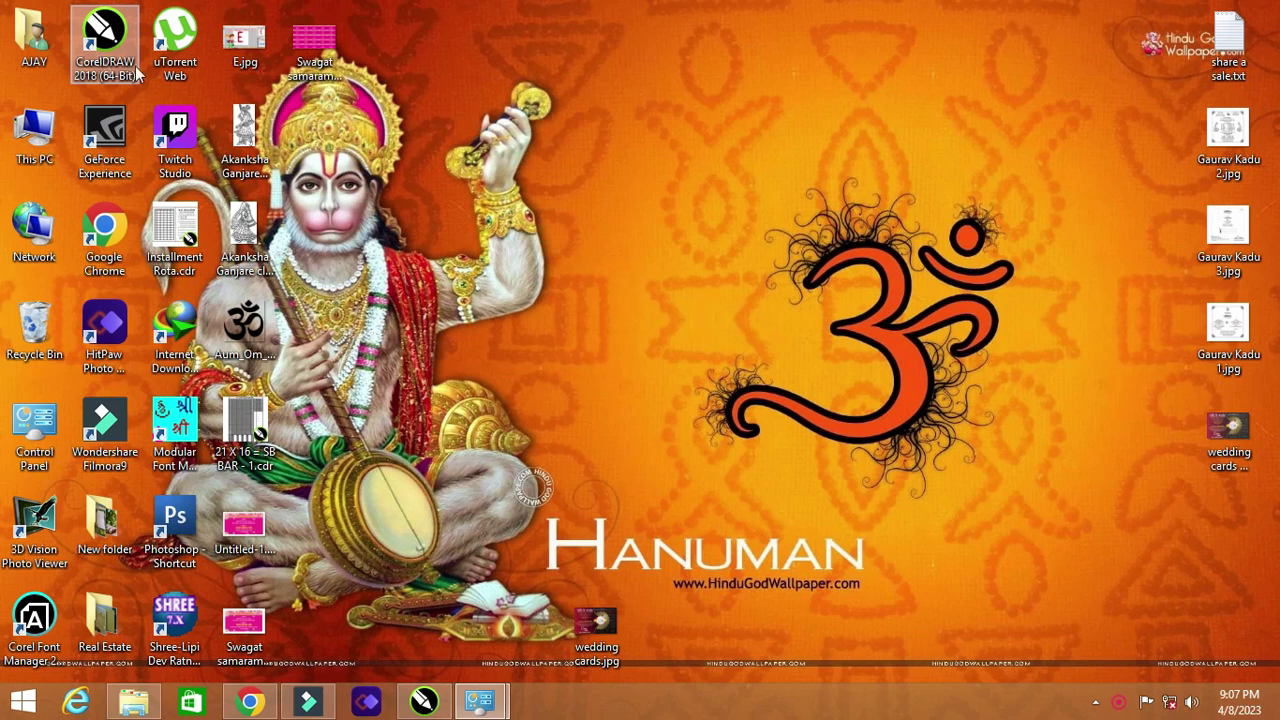
# Step: Launch CorelDRAW 2018 from the taskbar to reach its Welcome Screen
pyautogui.click(421, 703)
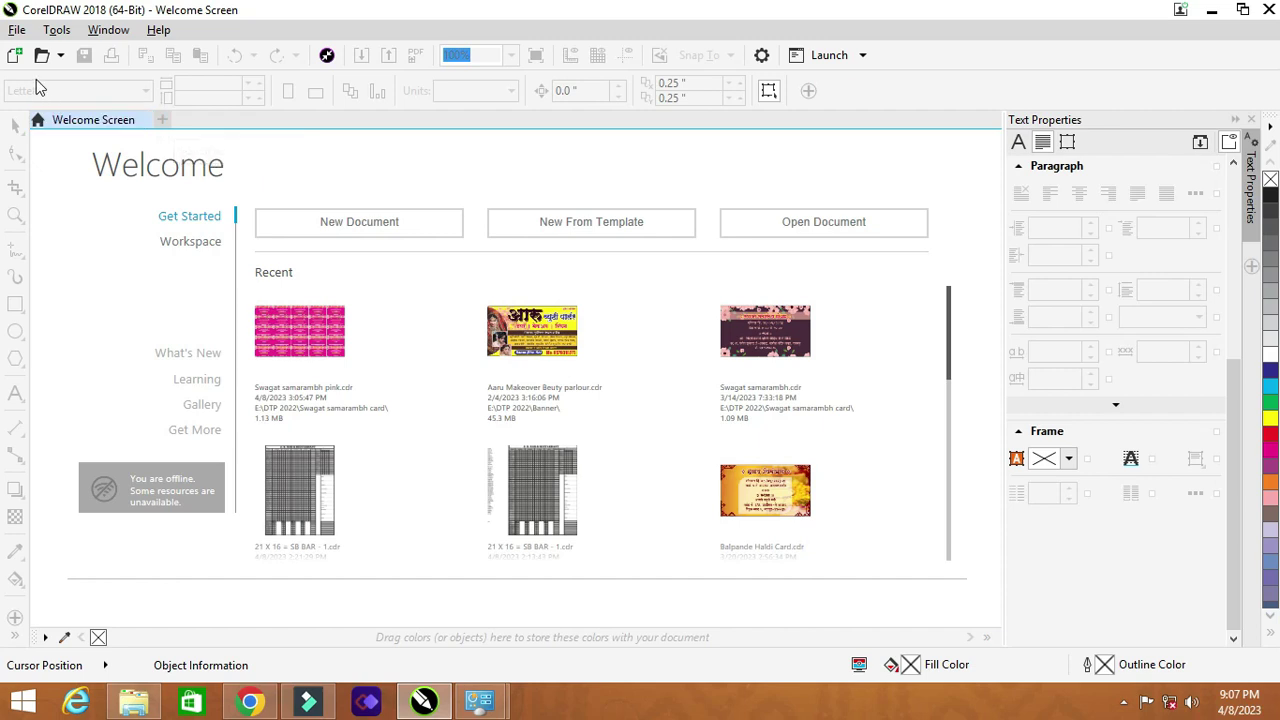
# Step: Create a new document using the Business Card page size (3.5 × 2.0 in)
pyautogui.click(17, 30)
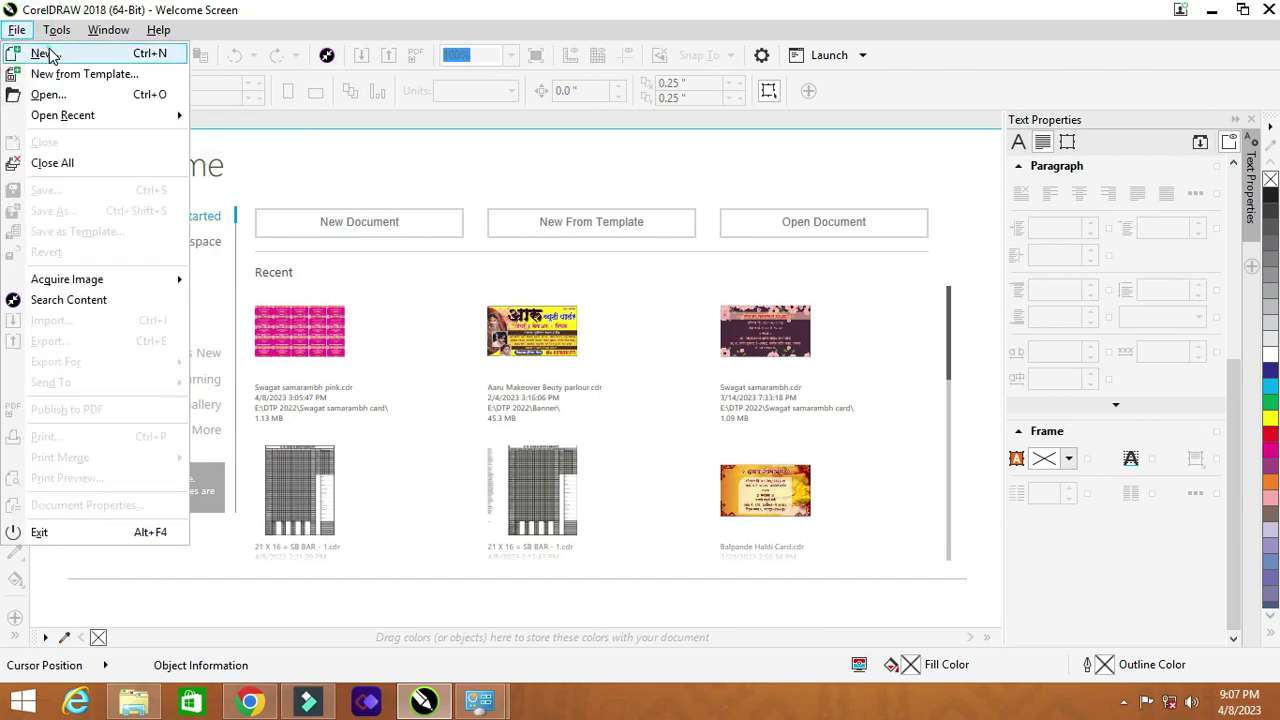
pyautogui.click(42, 51)
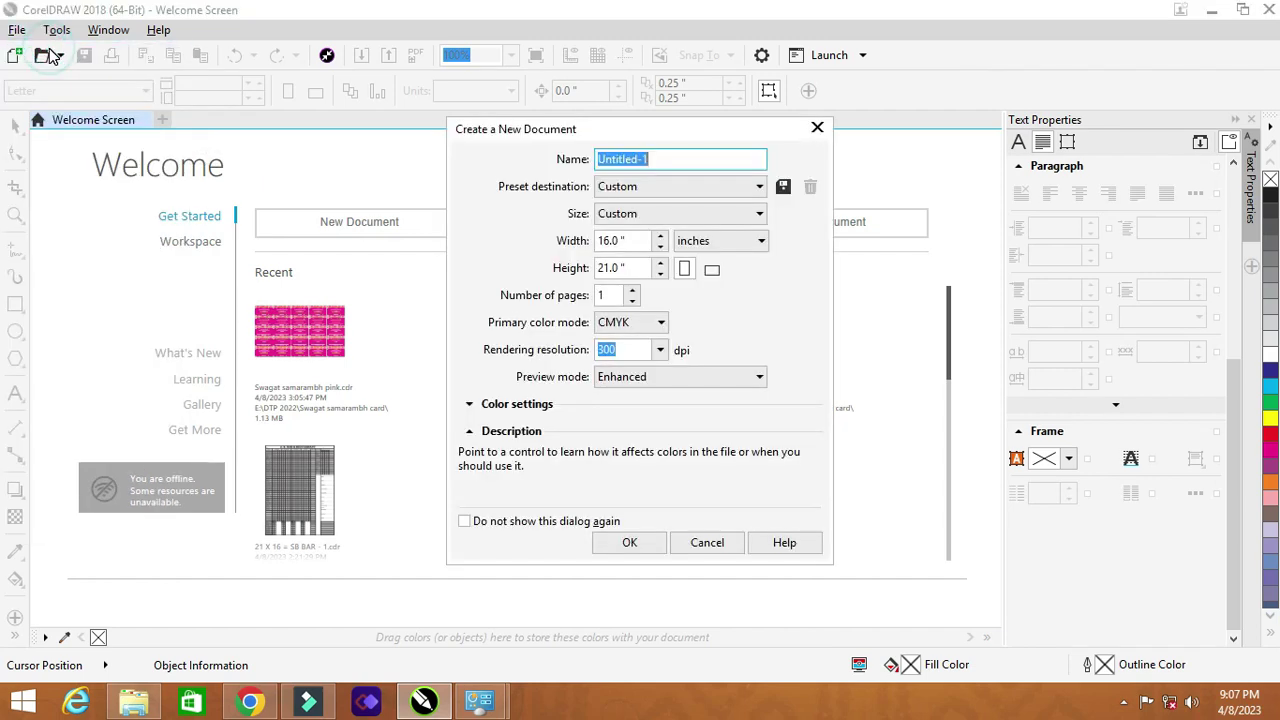
pyautogui.click(672, 218)
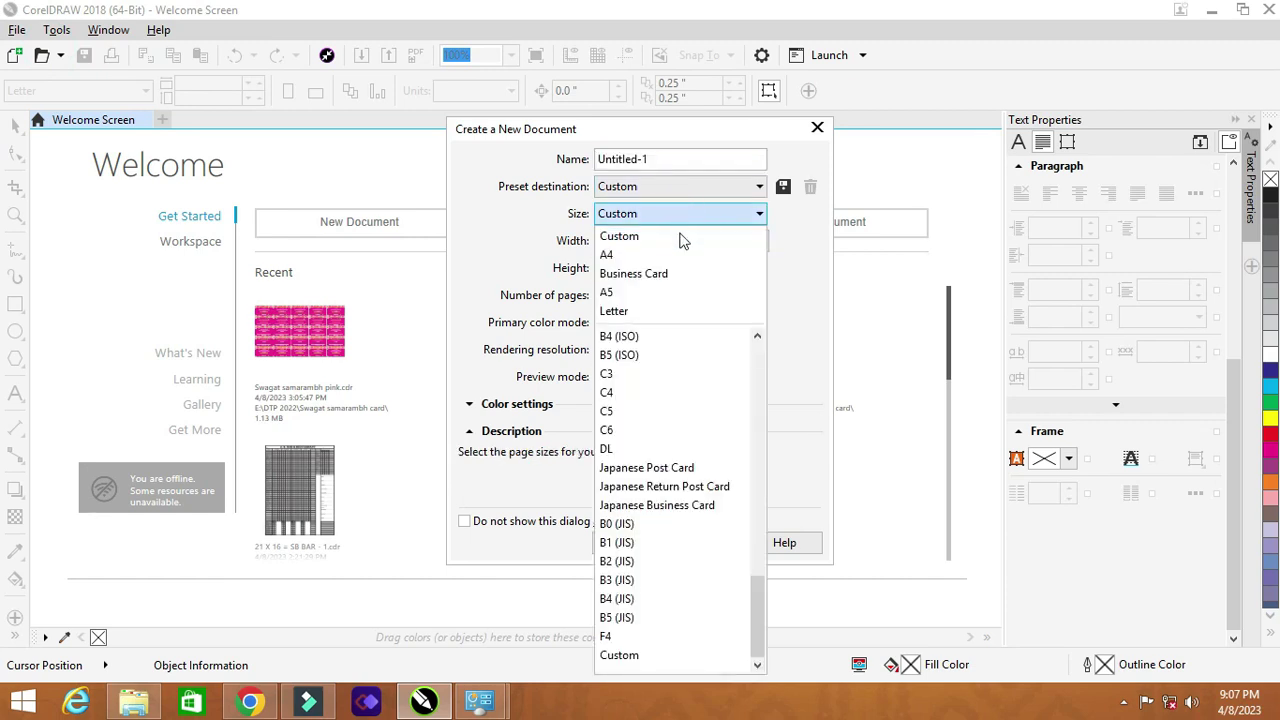
pyautogui.click(666, 279)
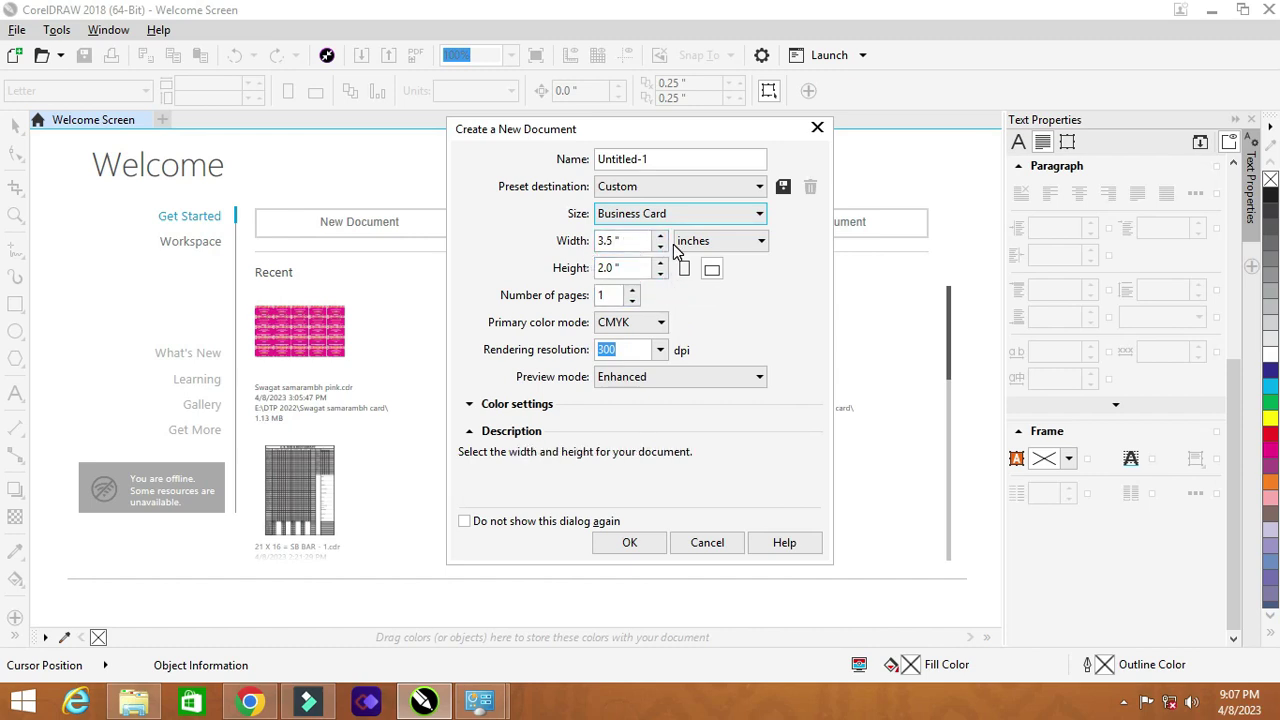
pyautogui.click(630, 543)
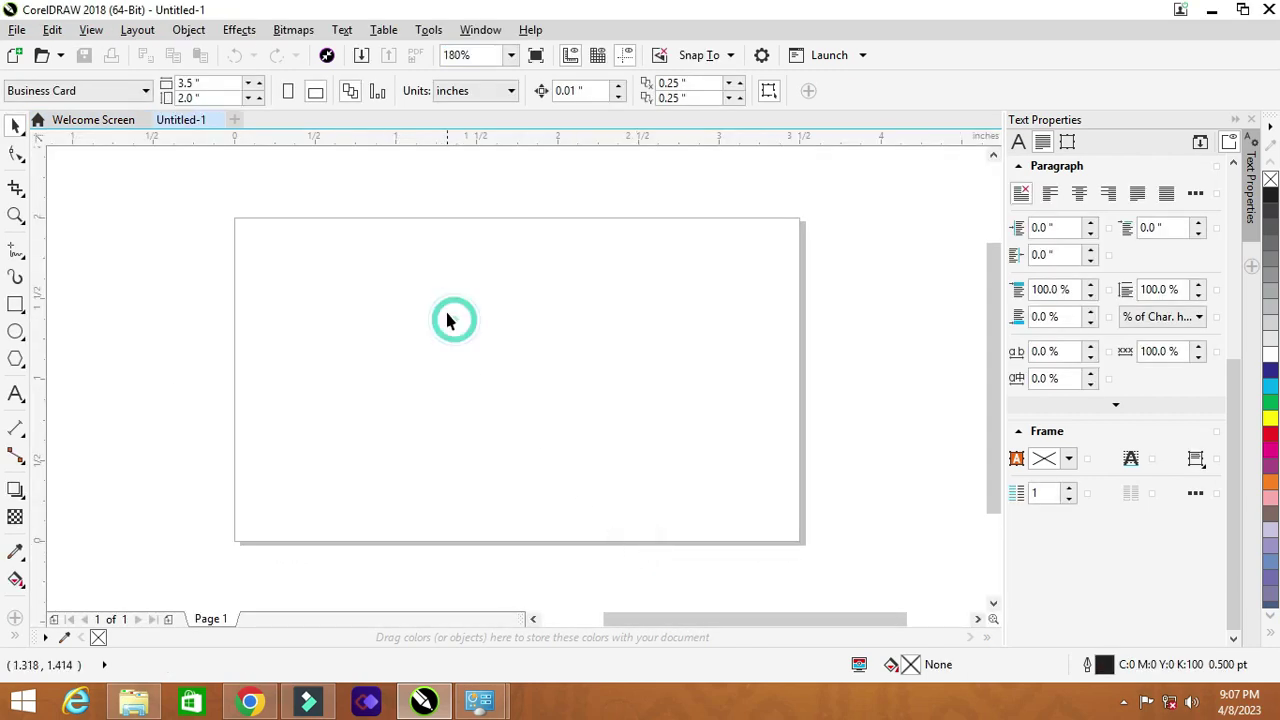
pyautogui.click(316, 91)
pyautogui.click(340, 276)
pyautogui.click(315, 96)
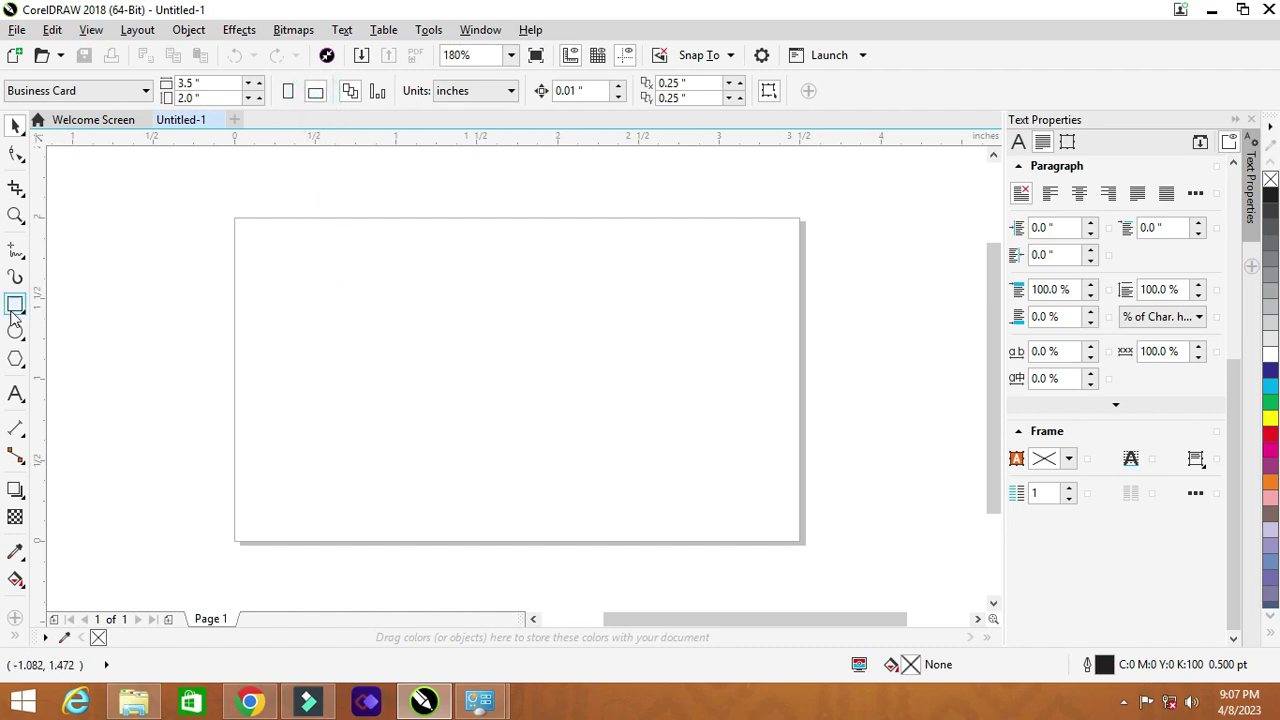
pyautogui.click(16, 125)
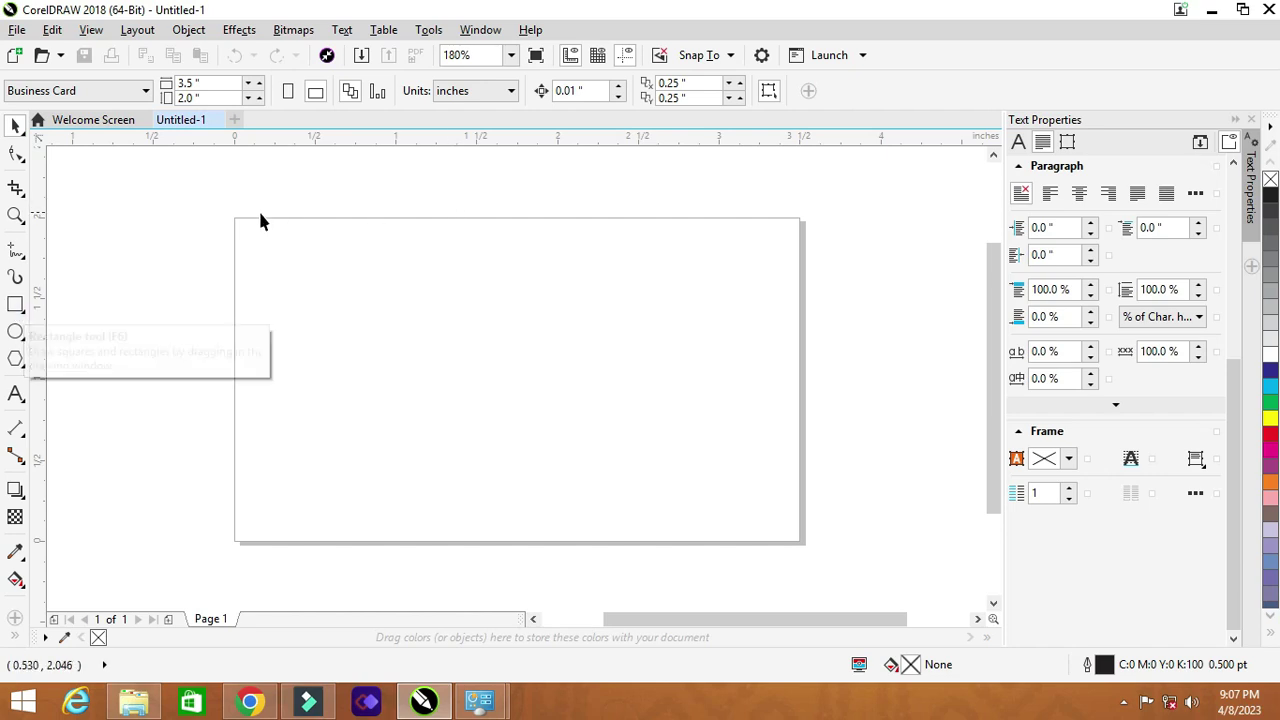
pyautogui.moveTo(203, 200); pyautogui.dragTo(858, 571)
pyautogui.click(207, 85)
pyautogui.doubleClick(215, 89)
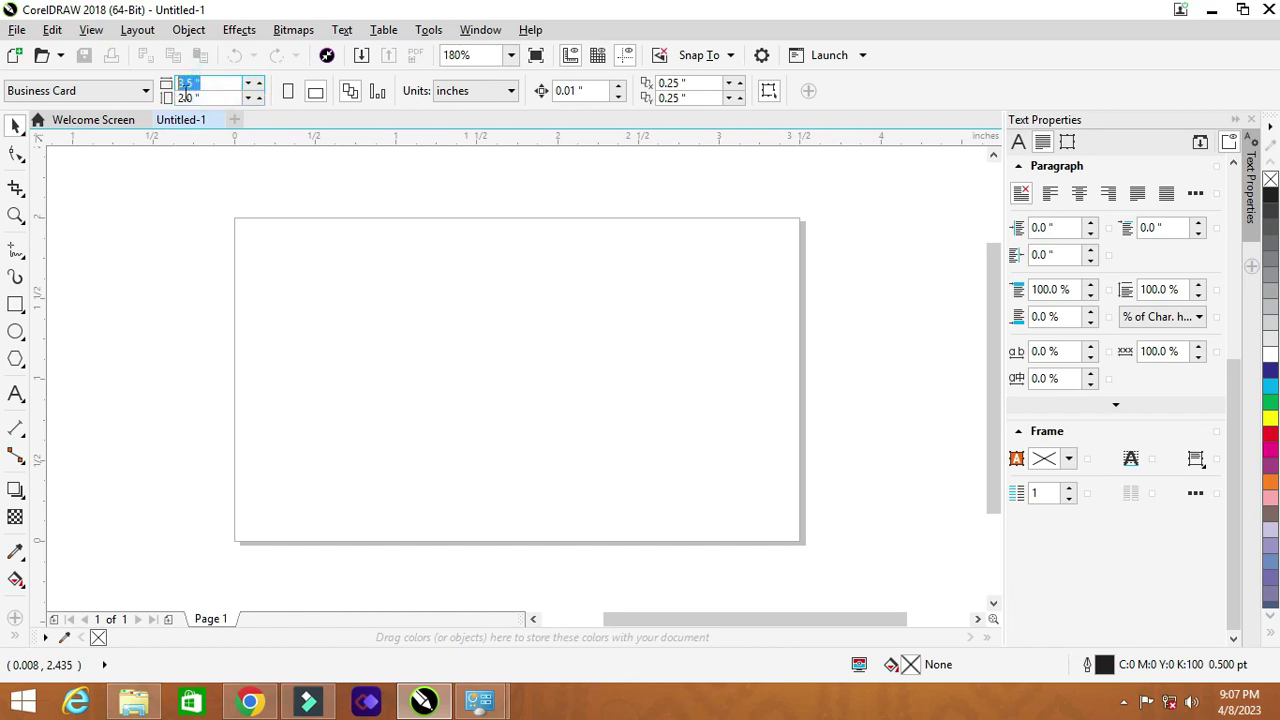
pyautogui.press('Tab')
pyautogui.click(254, 250)
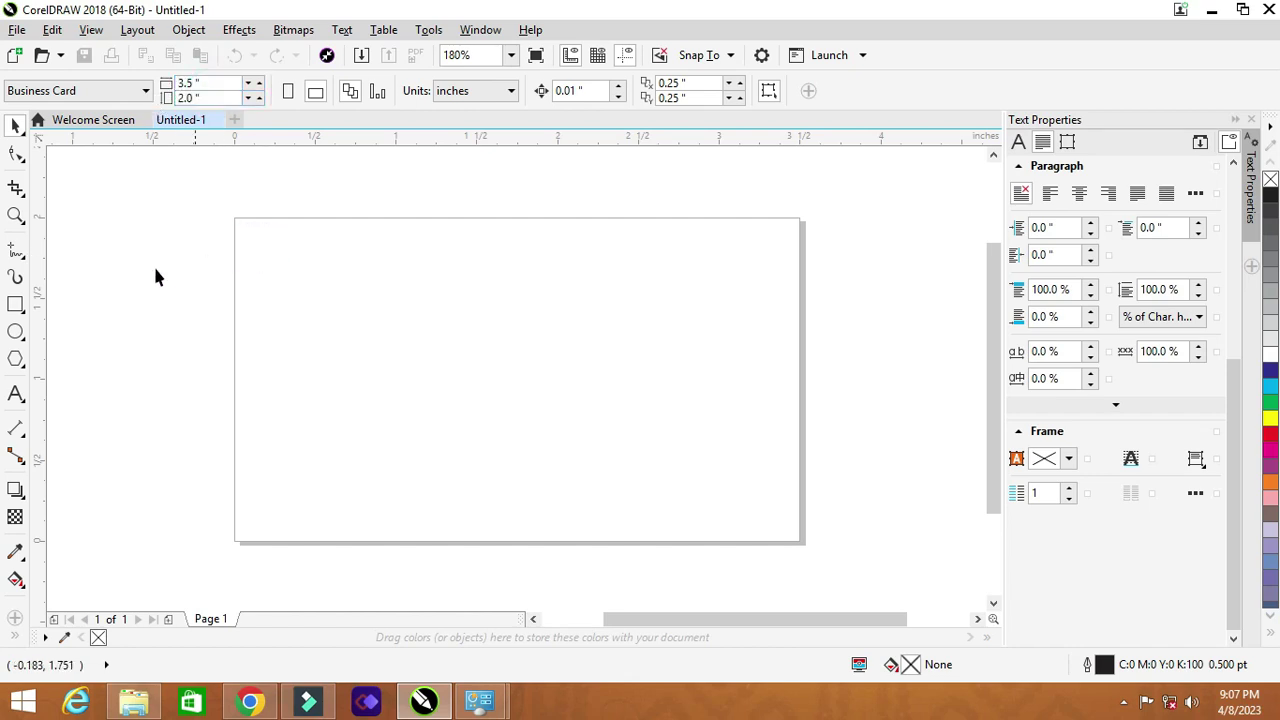
pyautogui.click(14, 125)
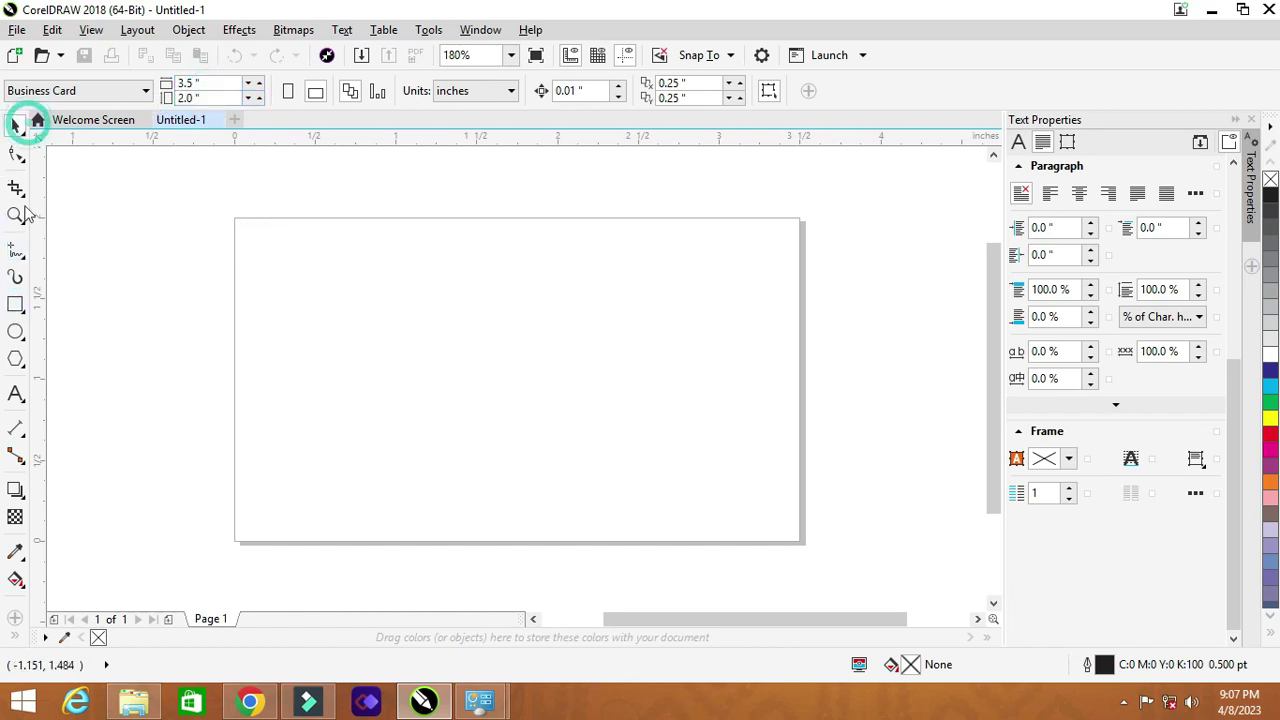
# Step: Draw a rectangle on the page and size it to 3.5 × 2.0 inches
pyautogui.click(15, 305)
pyautogui.moveTo(287, 245); pyautogui.dragTo(771, 522)
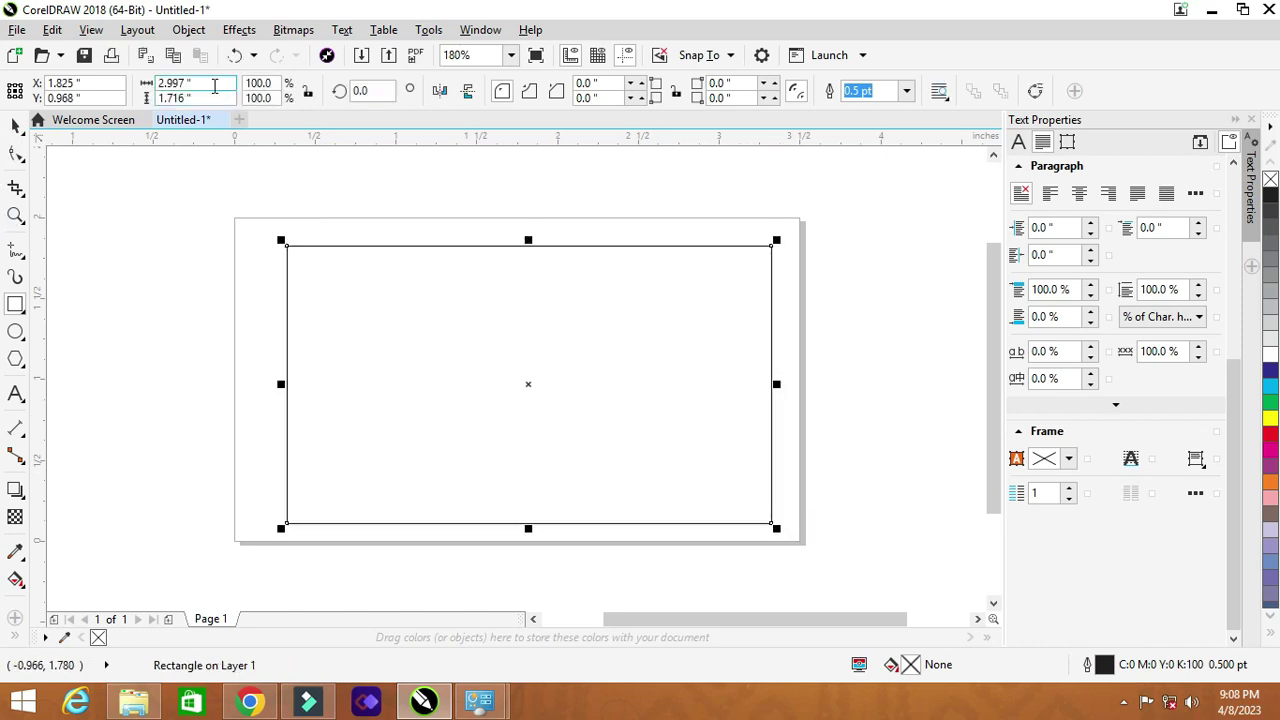
pyautogui.doubleClick(214, 88)
pyautogui.write('3.5')
pyautogui.press('Tab')
pyautogui.write('2')
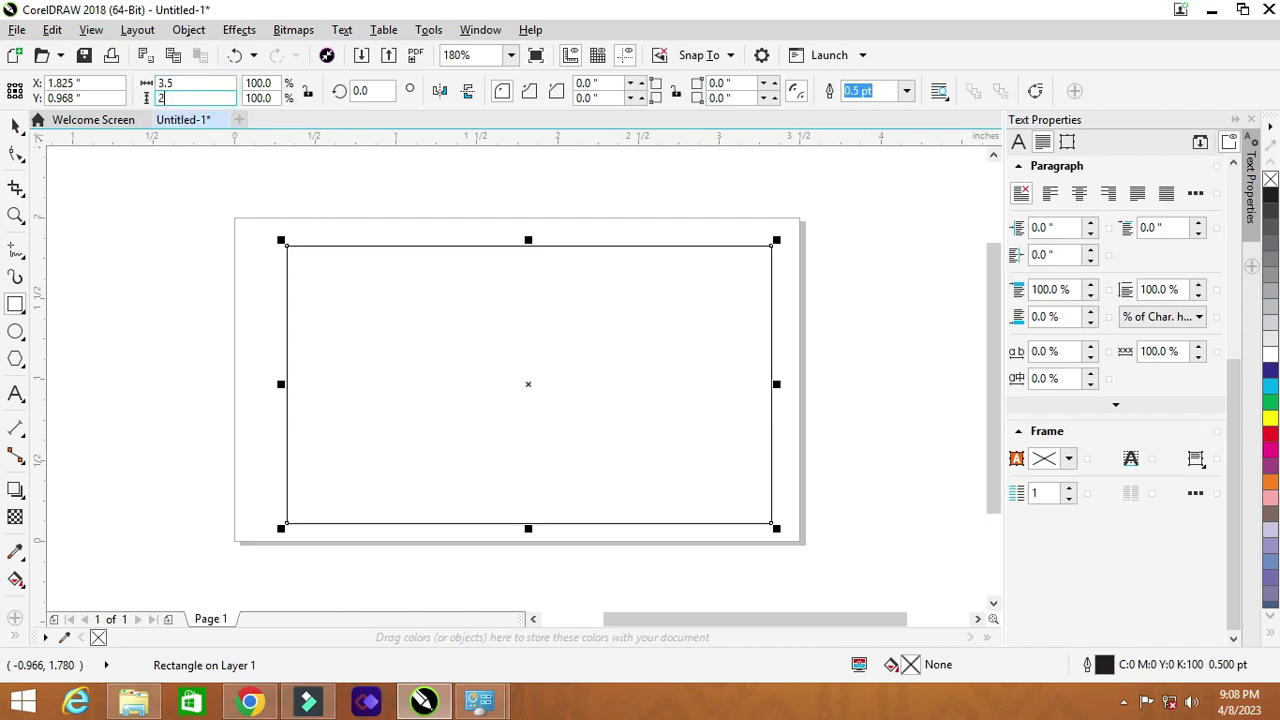
pyautogui.press('Return')
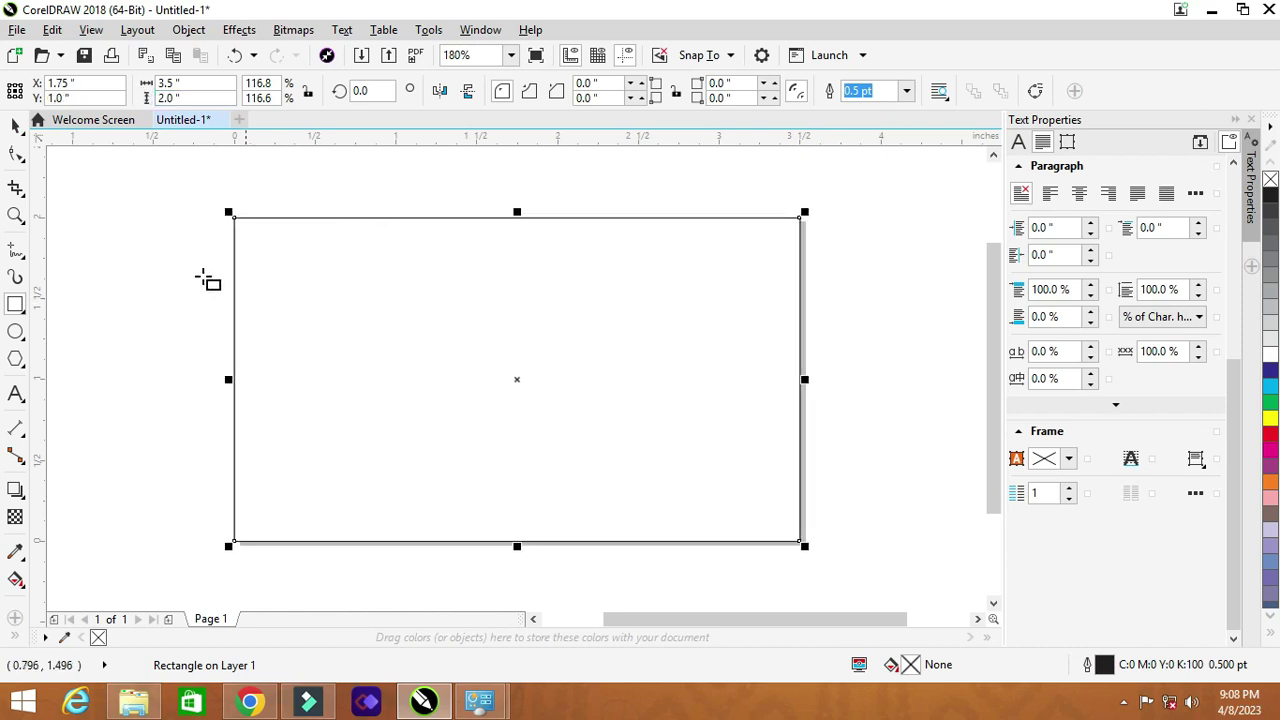
# Step: Add a page-sized frame rectangle and check that it covers the whole card
pyautogui.click(15, 125)
pyautogui.click(134, 233)
pyautogui.moveTo(189, 191); pyautogui.dragTo(889, 589)
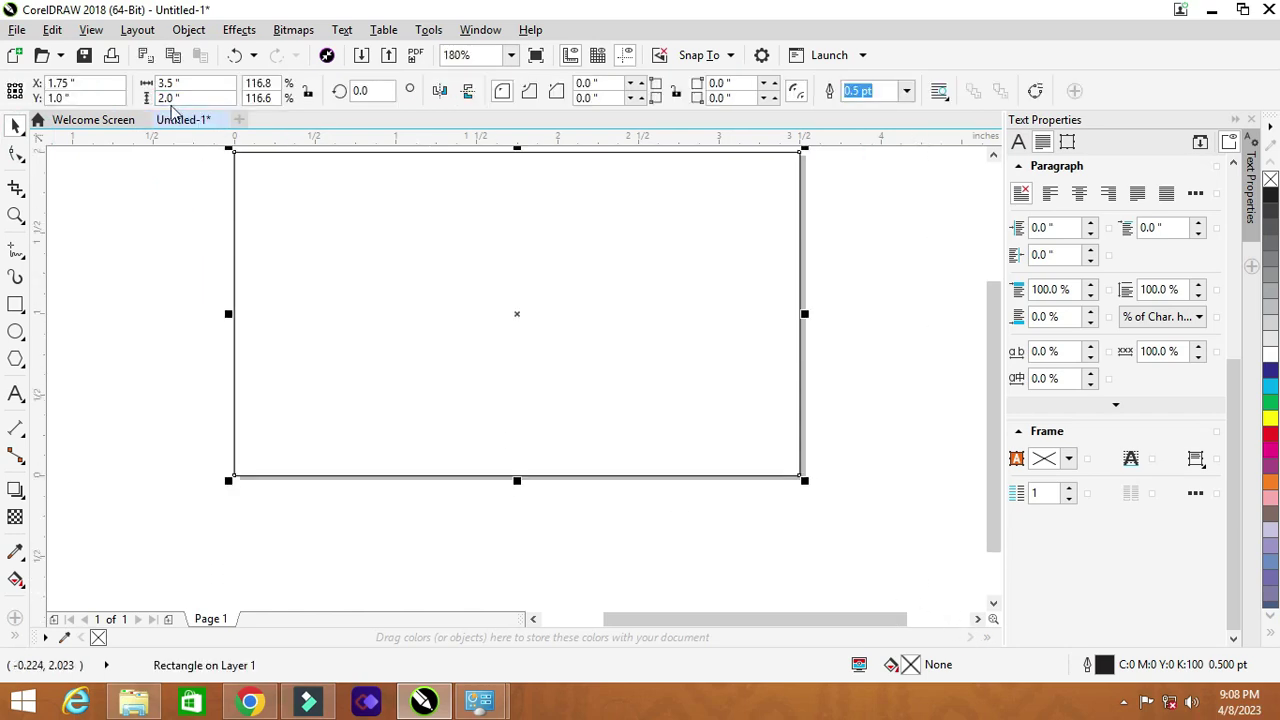
pyautogui.click(309, 316)
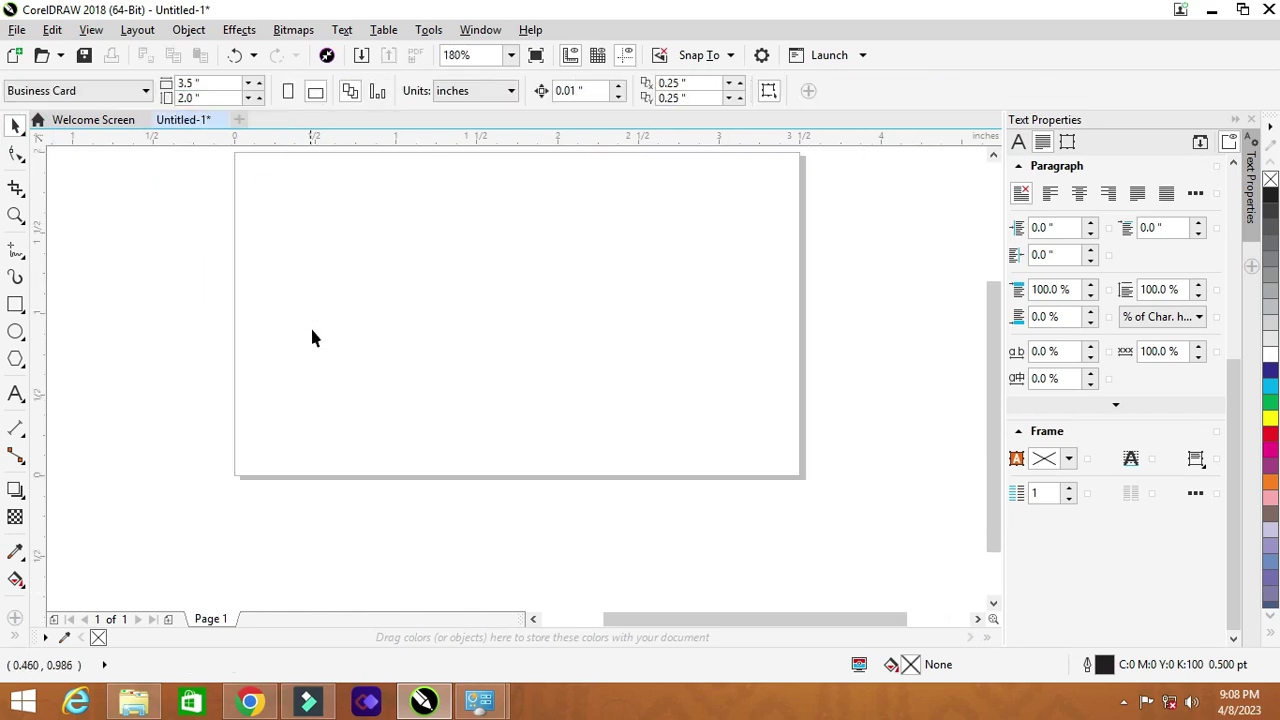
pyautogui.scroll(-3, 243, 406)
pyautogui.scroll(3, 305, 330)
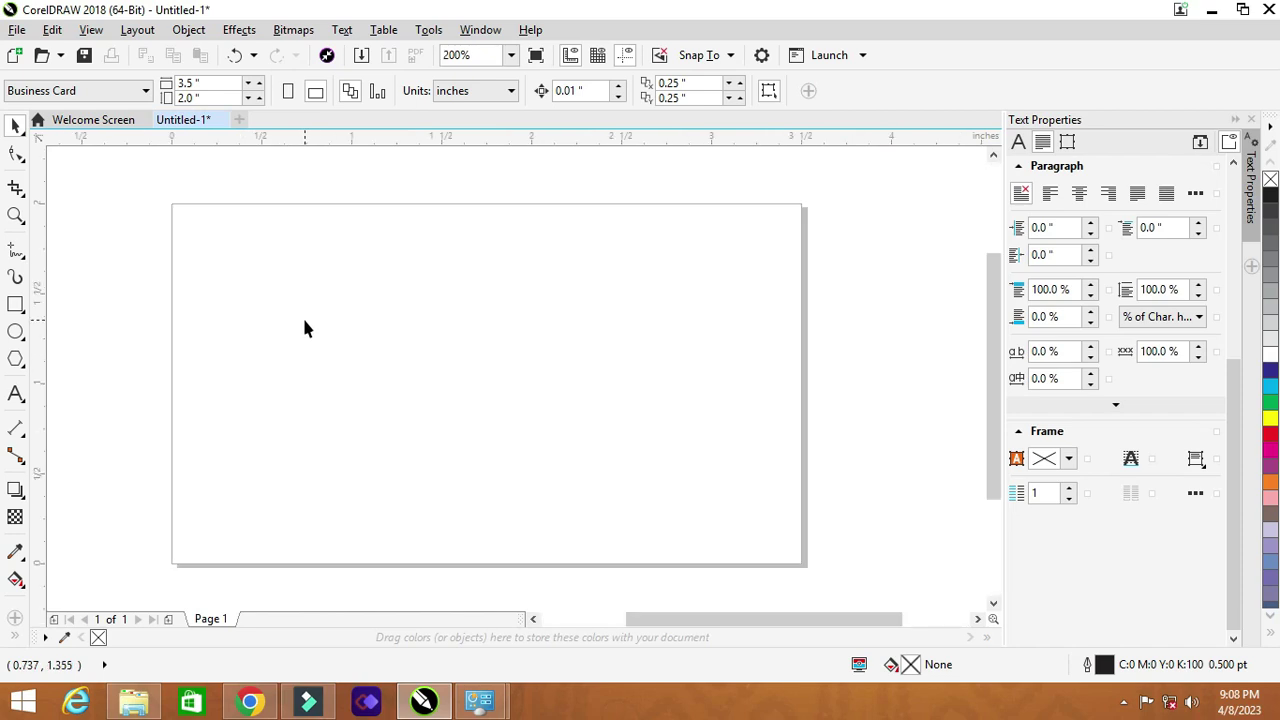
pyautogui.doubleClick(16, 305)
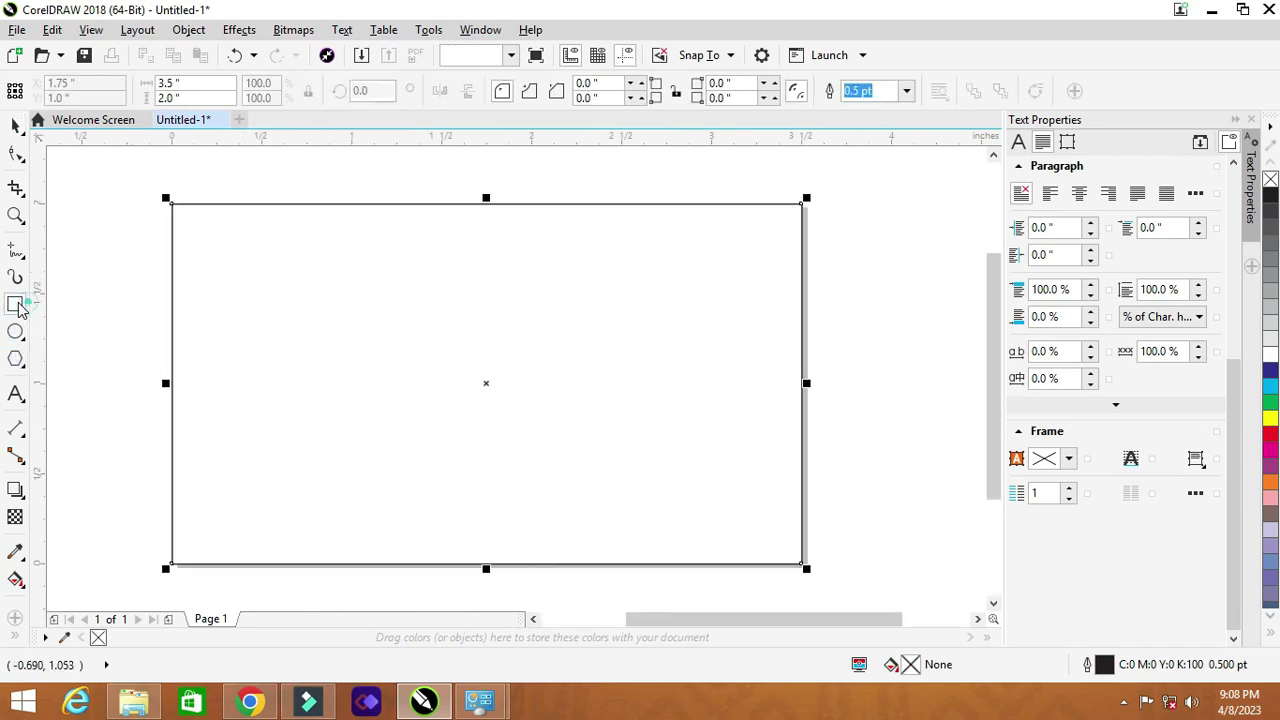
pyautogui.click(17, 125)
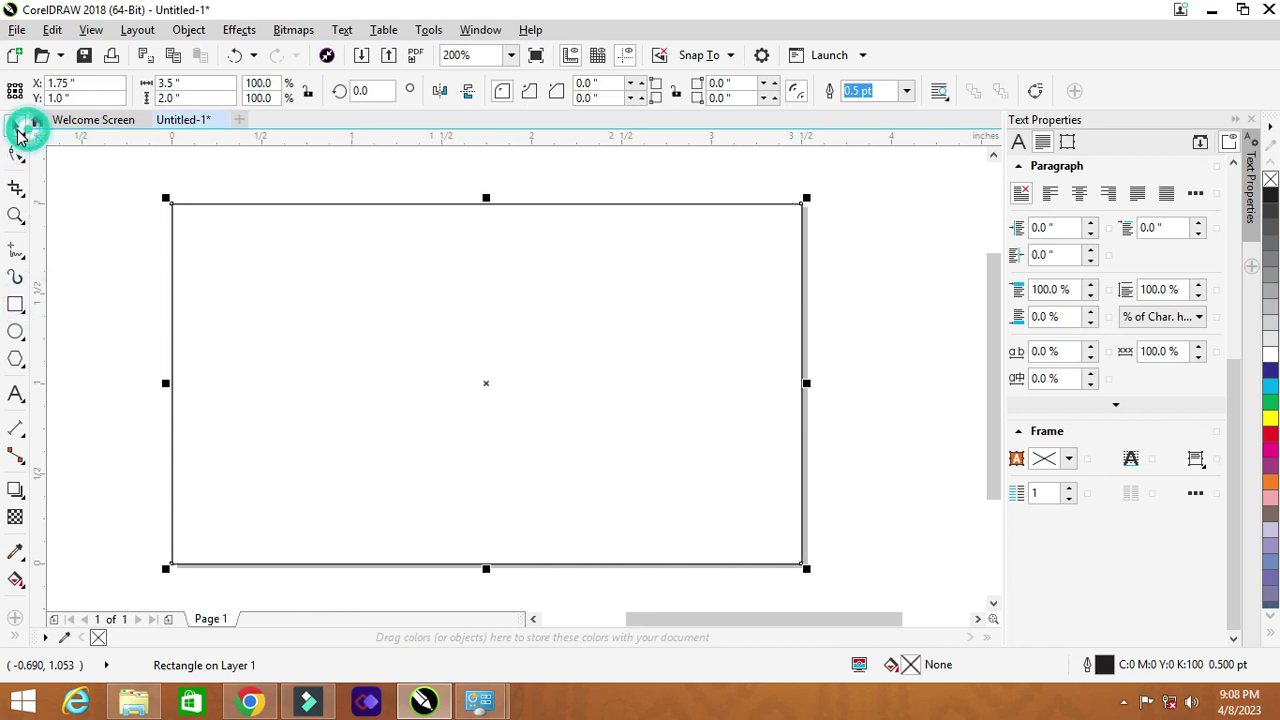
pyautogui.click(131, 193)
pyautogui.moveTo(131, 178); pyautogui.dragTo(843, 599)
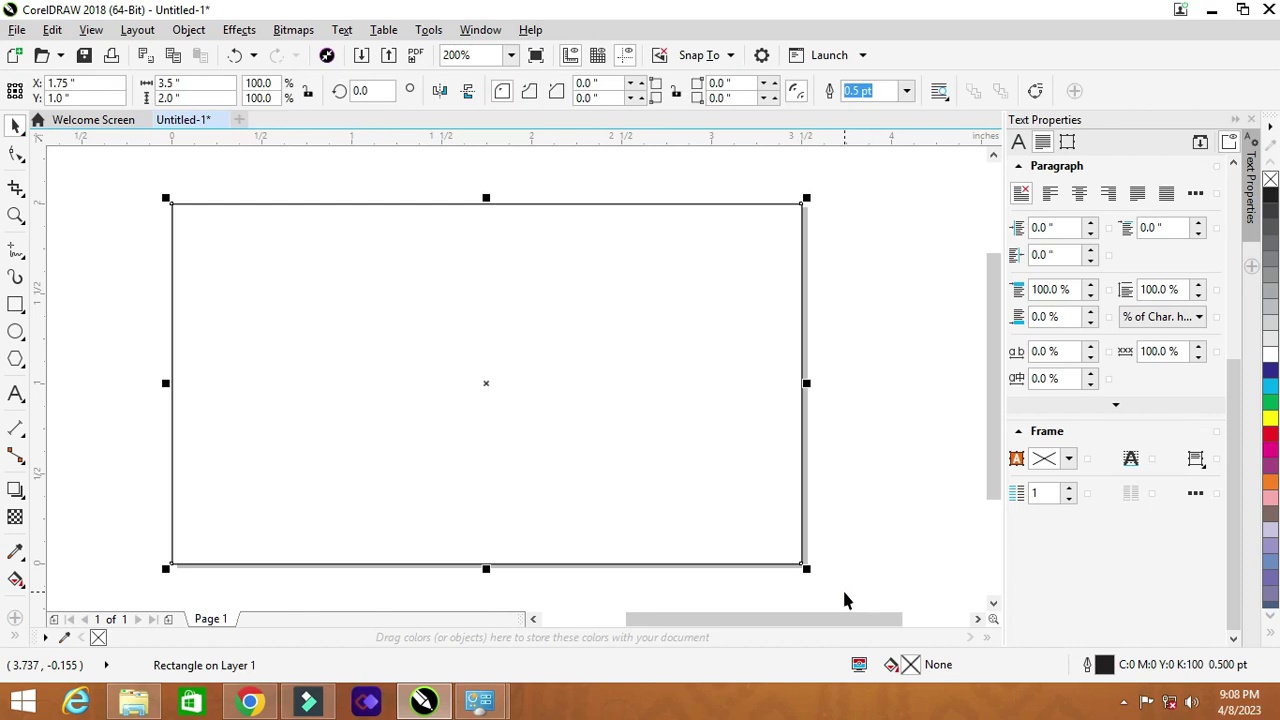
pyautogui.click(102, 293)
# Step: Type the title 'Bahurangi Arts' left of the card's centre
pyautogui.click(16, 394)
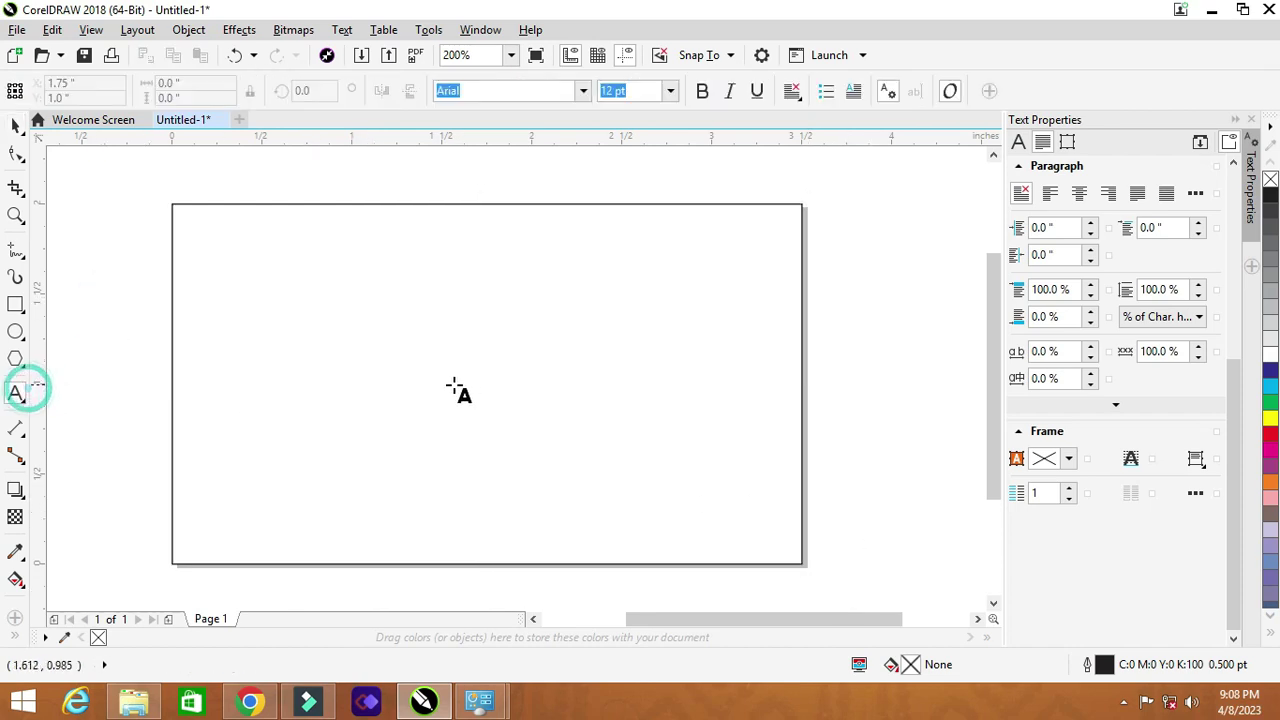
pyautogui.click(364, 378)
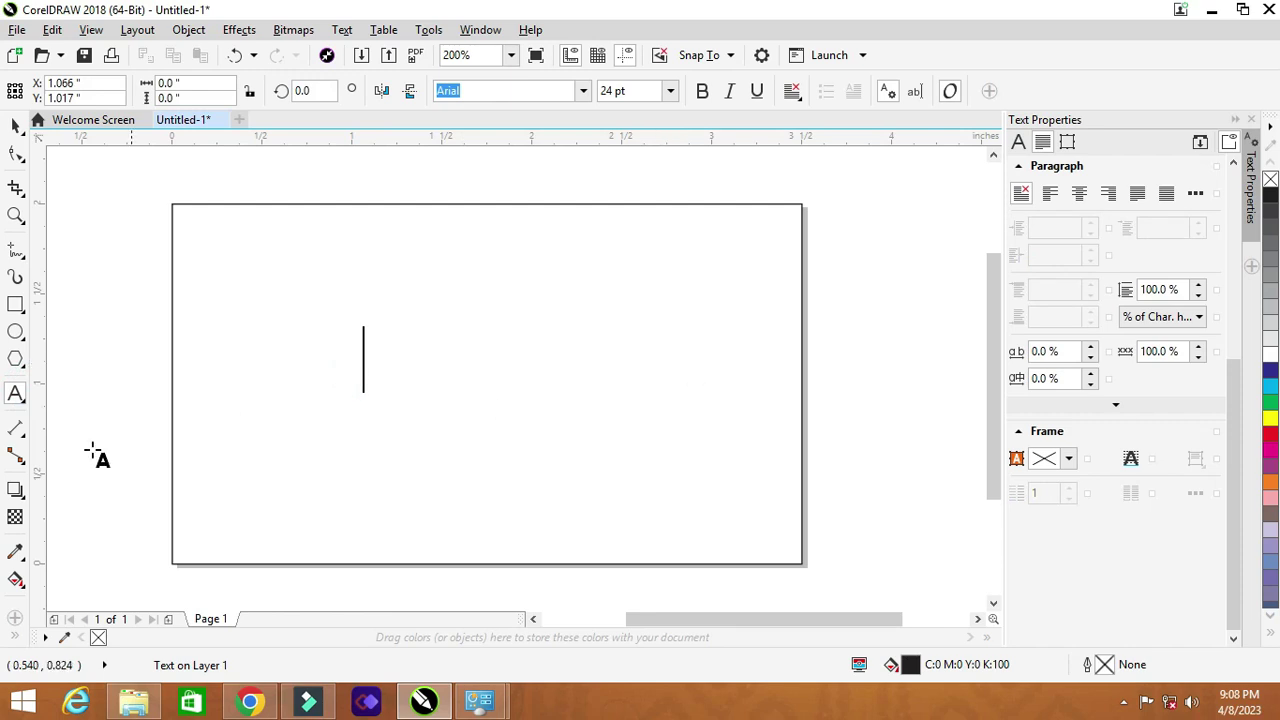
pyautogui.click(15, 398)
pyautogui.click(320, 375)
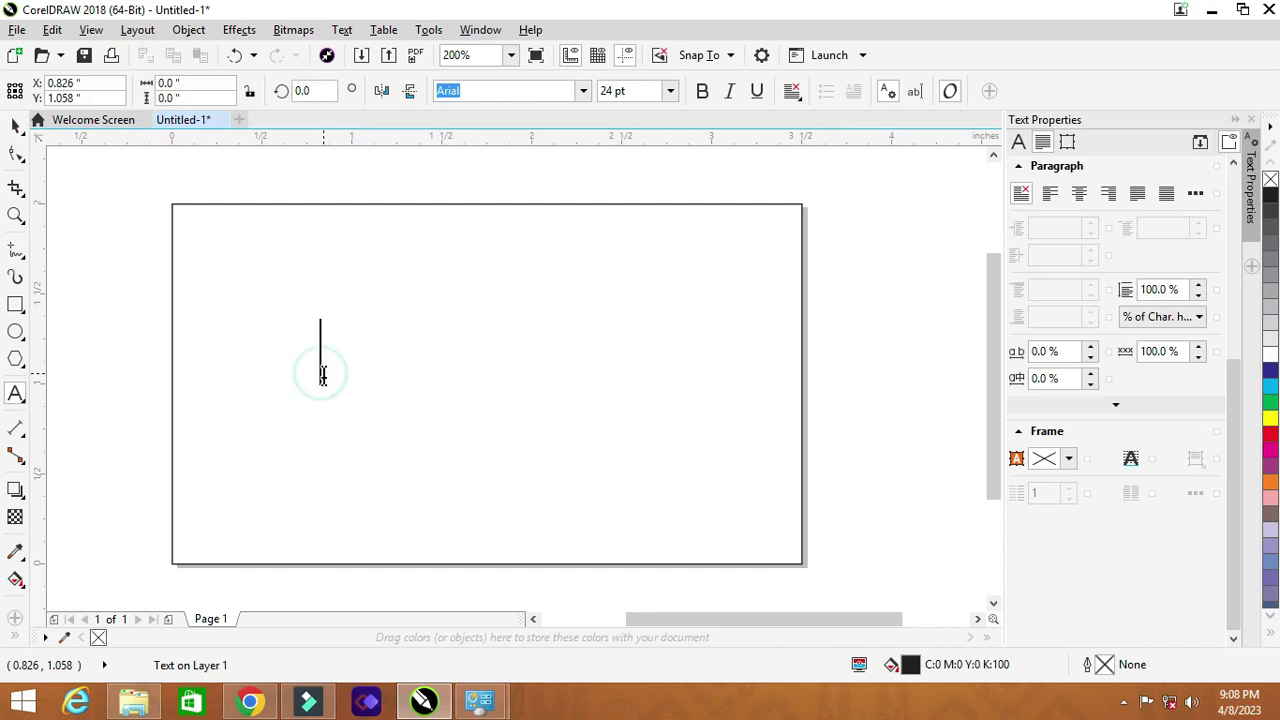
pyautogui.write('B')
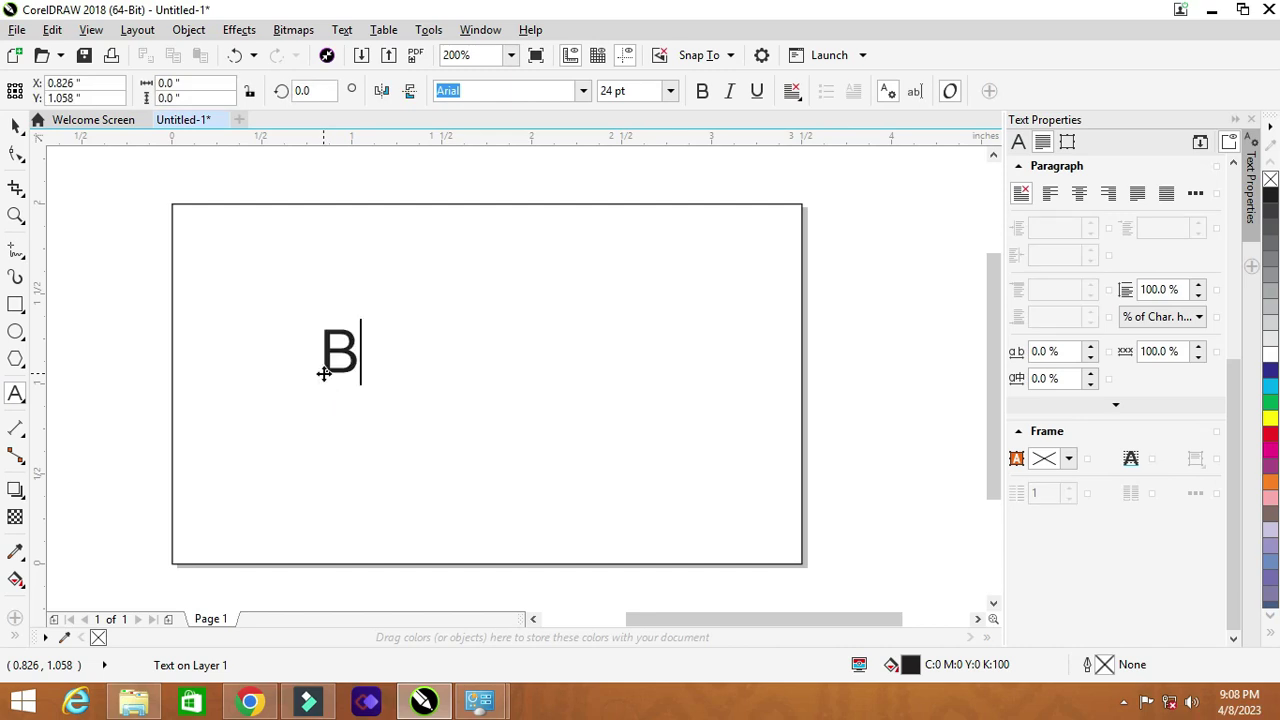
pyautogui.write('ahura')
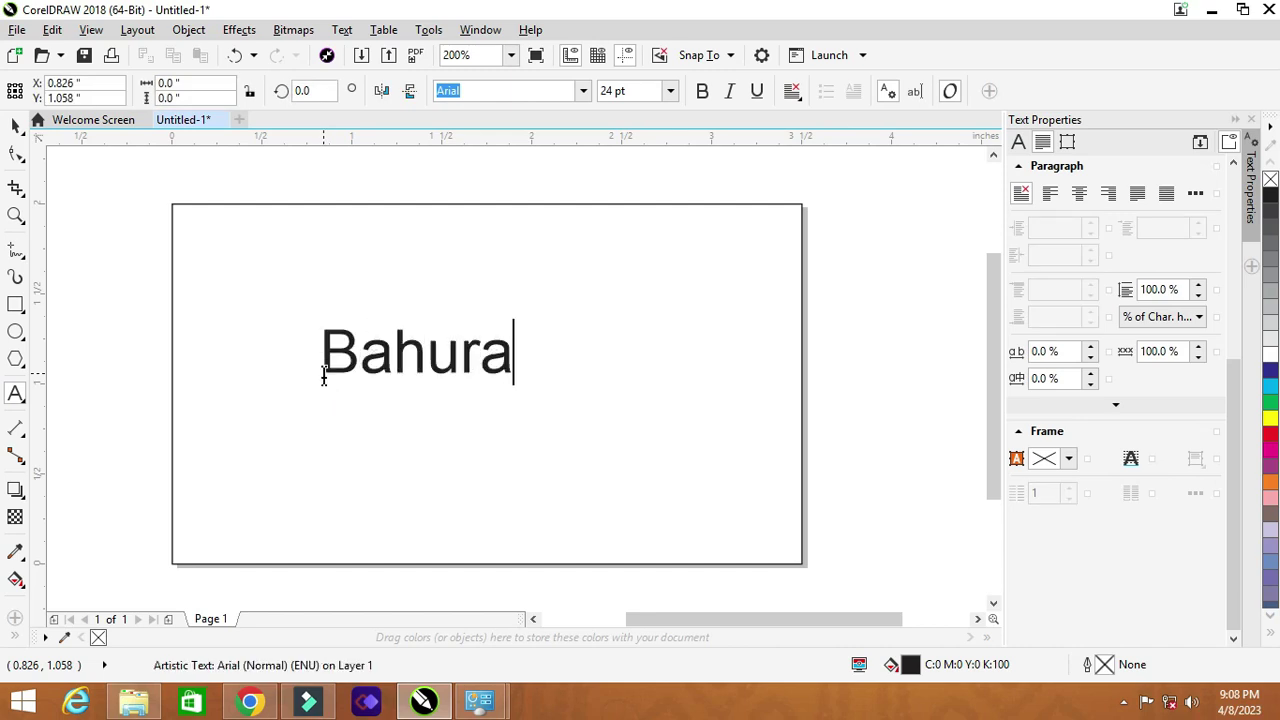
pyautogui.write('ngi Arts')
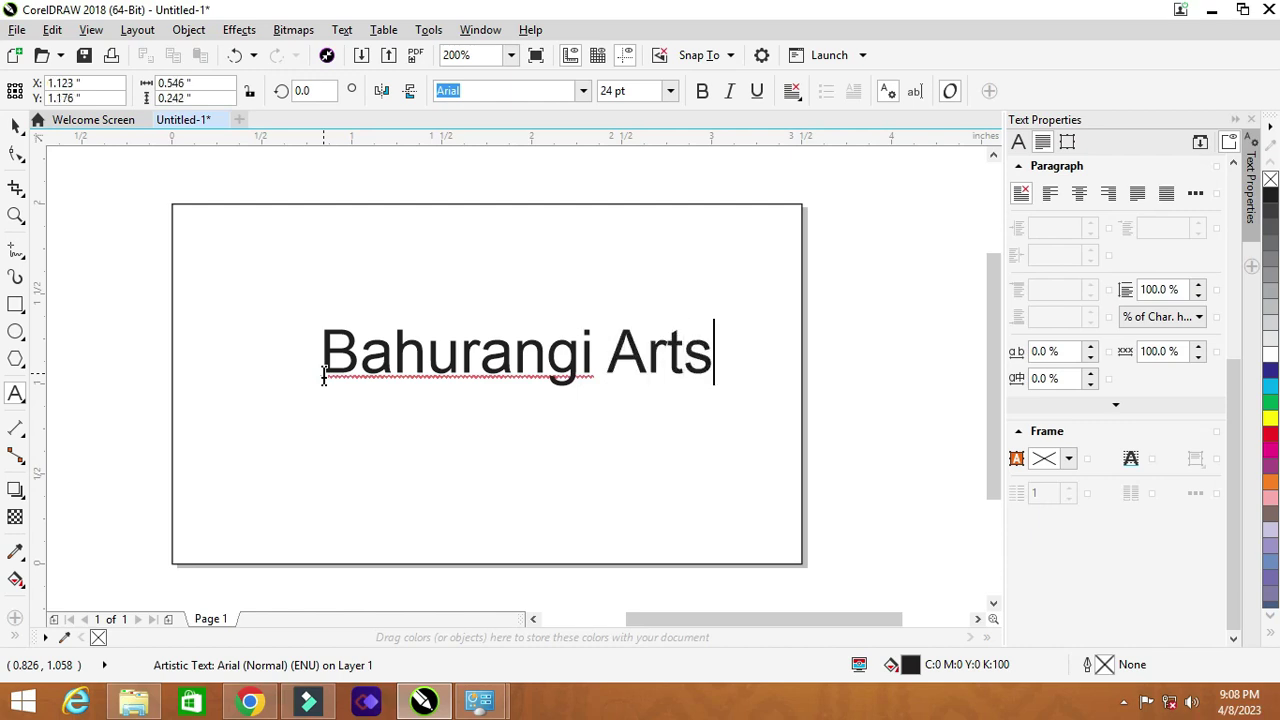
# Step: Move the title up and right so it runs past the card's right edge
pyautogui.click(15, 125)
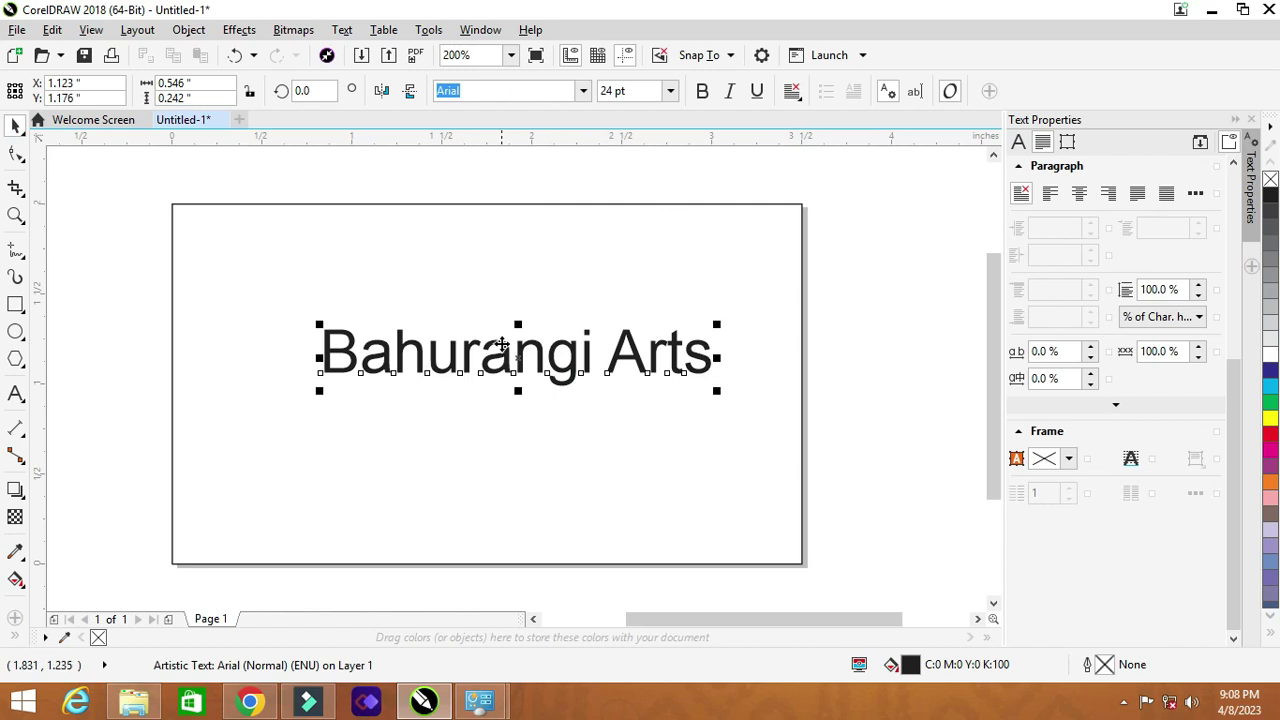
pyautogui.moveTo(502, 350); pyautogui.dragTo(815, 268)
pyautogui.moveTo(652, 268); pyautogui.dragTo(702, 273)
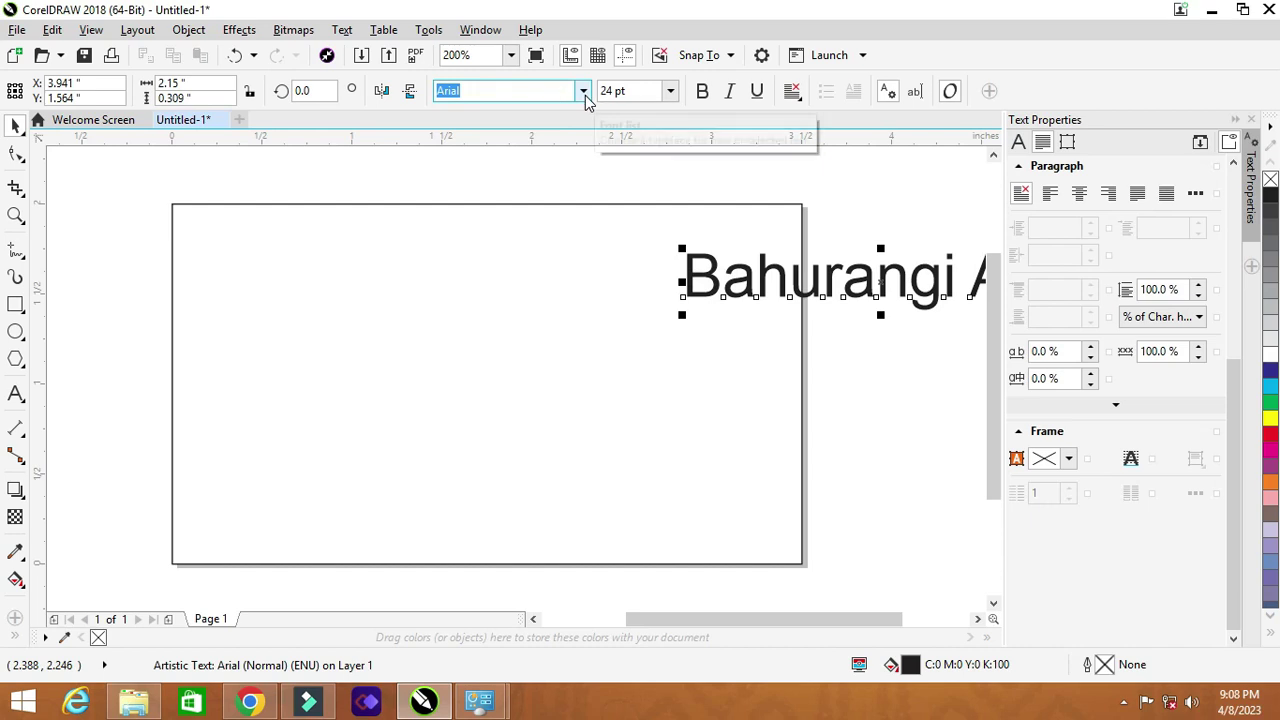
# Step: Set the title in Attraction Personal Use and drag it back to the card centre
pyautogui.click(584, 92)
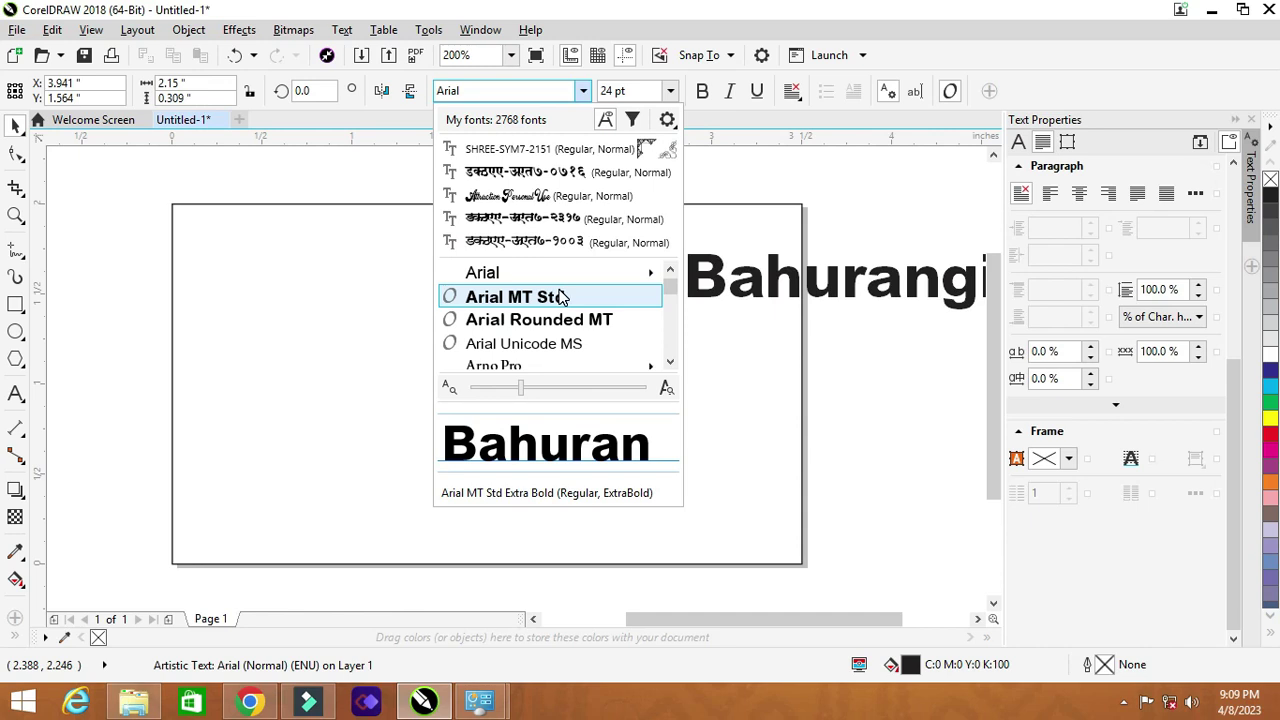
pyautogui.press('Down')
pyautogui.press('Down')
pyautogui.press('Down')
pyautogui.press('Down')
pyautogui.press('Down')
pyautogui.press('Down')
pyautogui.press('Down')
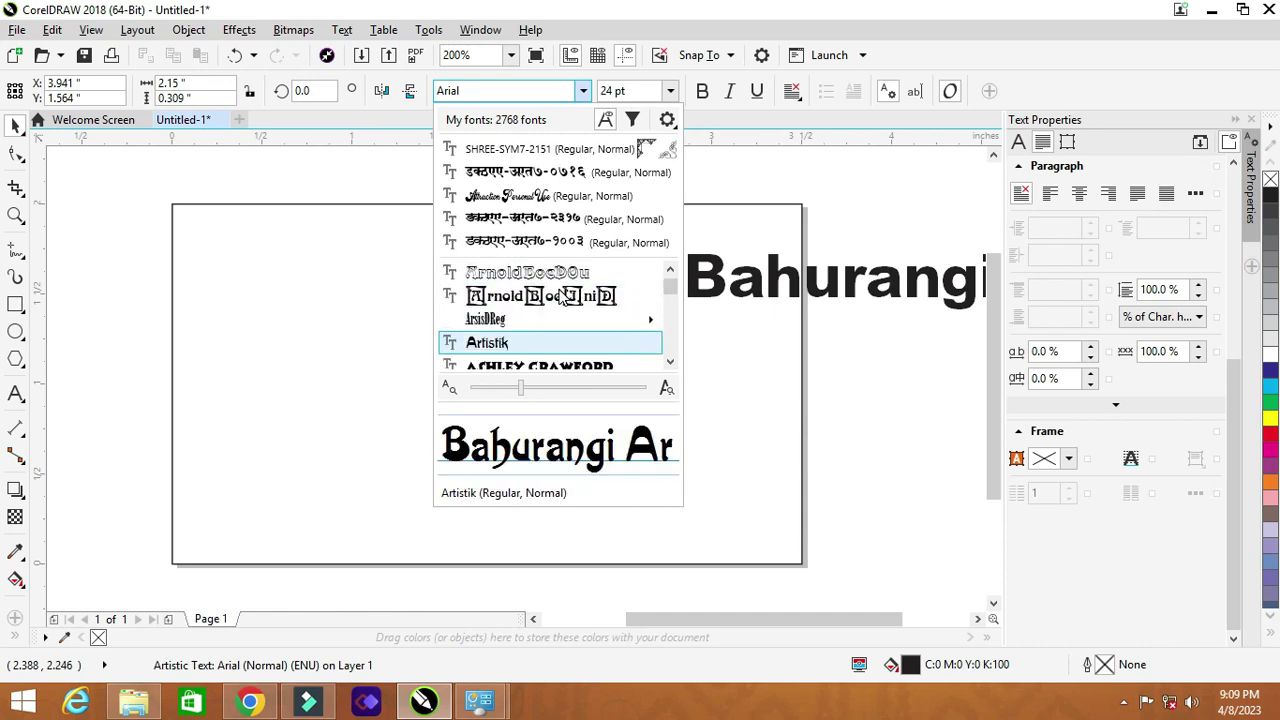
pyautogui.press('Down')
pyautogui.press('Down')
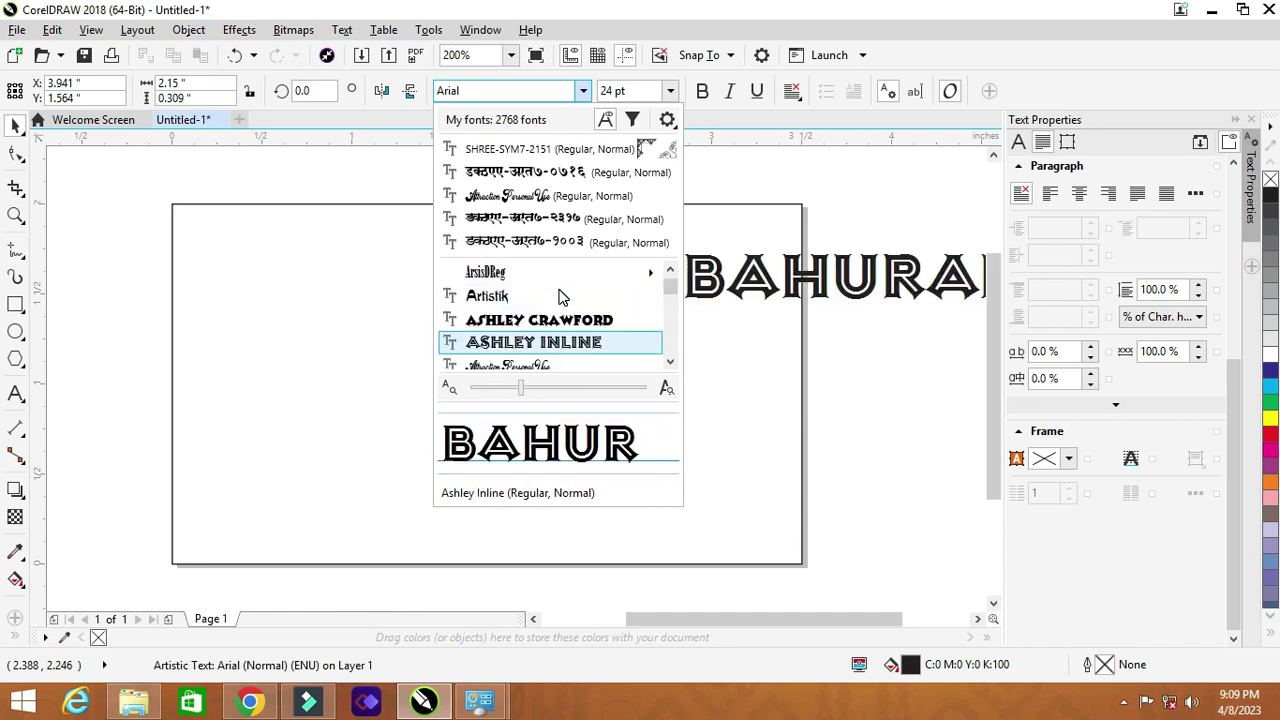
pyautogui.press('Down')
pyautogui.press('Down')
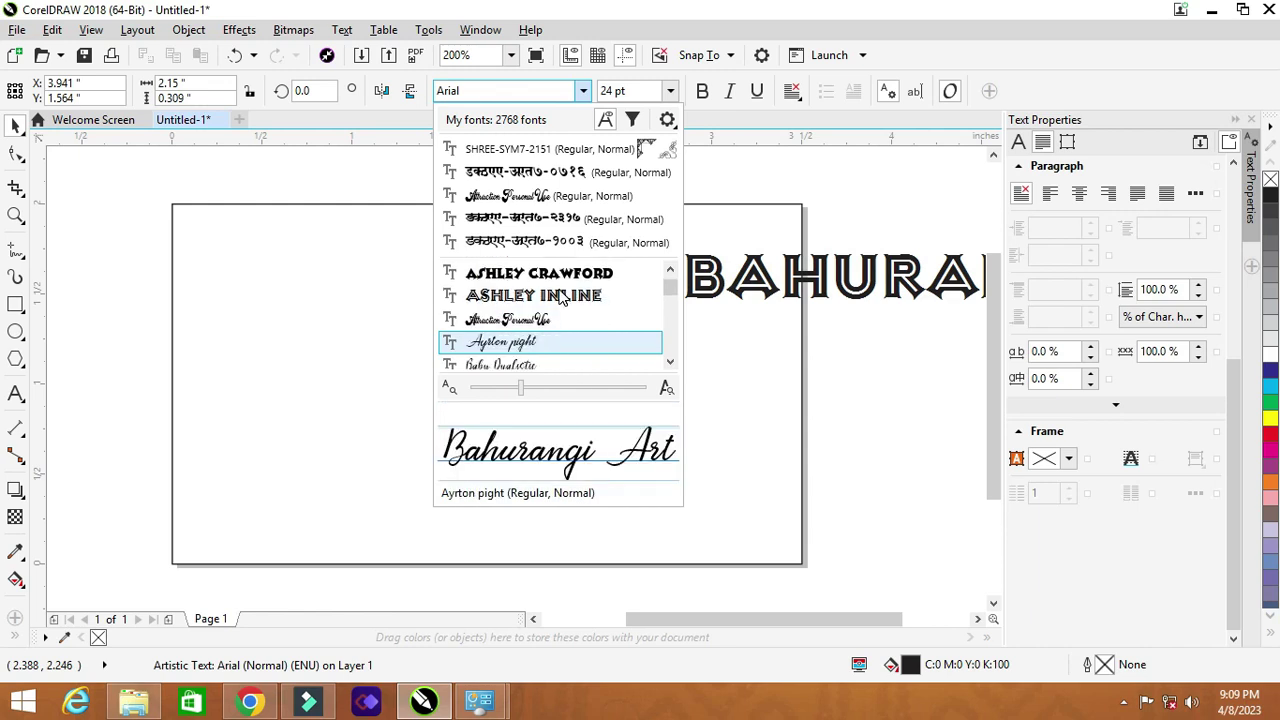
pyautogui.press('Up')
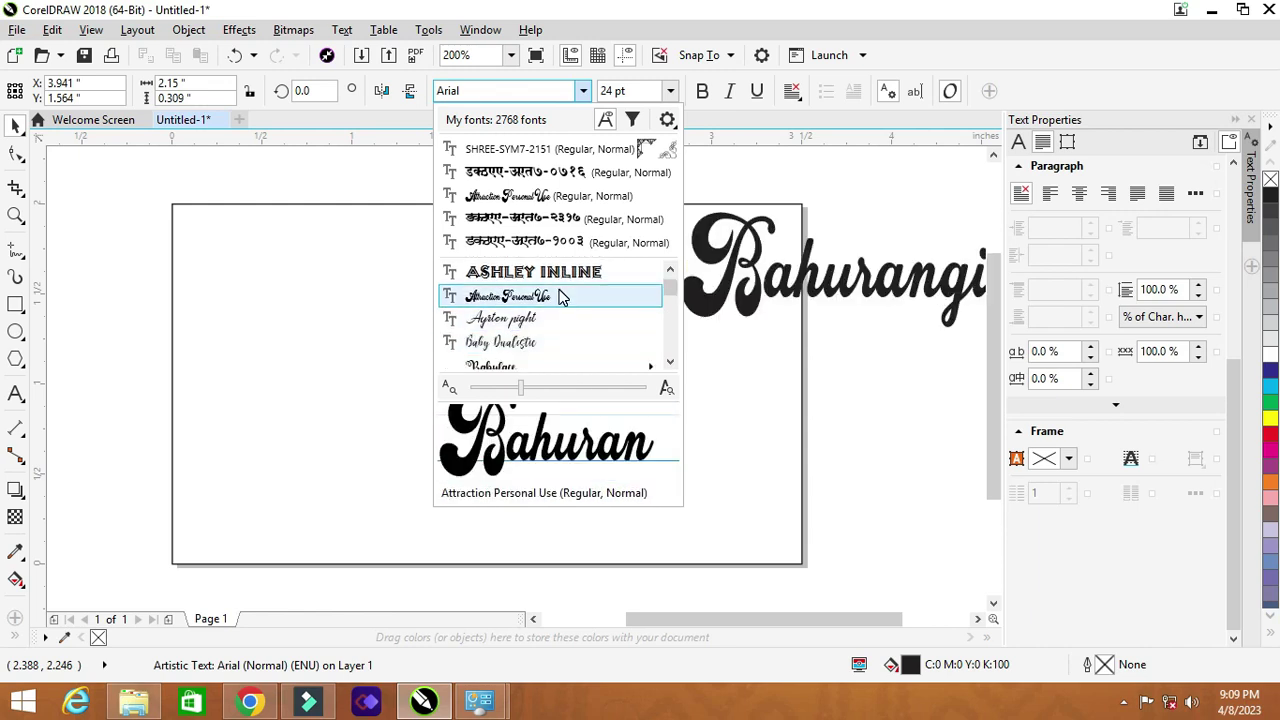
pyautogui.click(558, 295)
pyautogui.moveTo(727, 283); pyautogui.dragTo(306, 366)
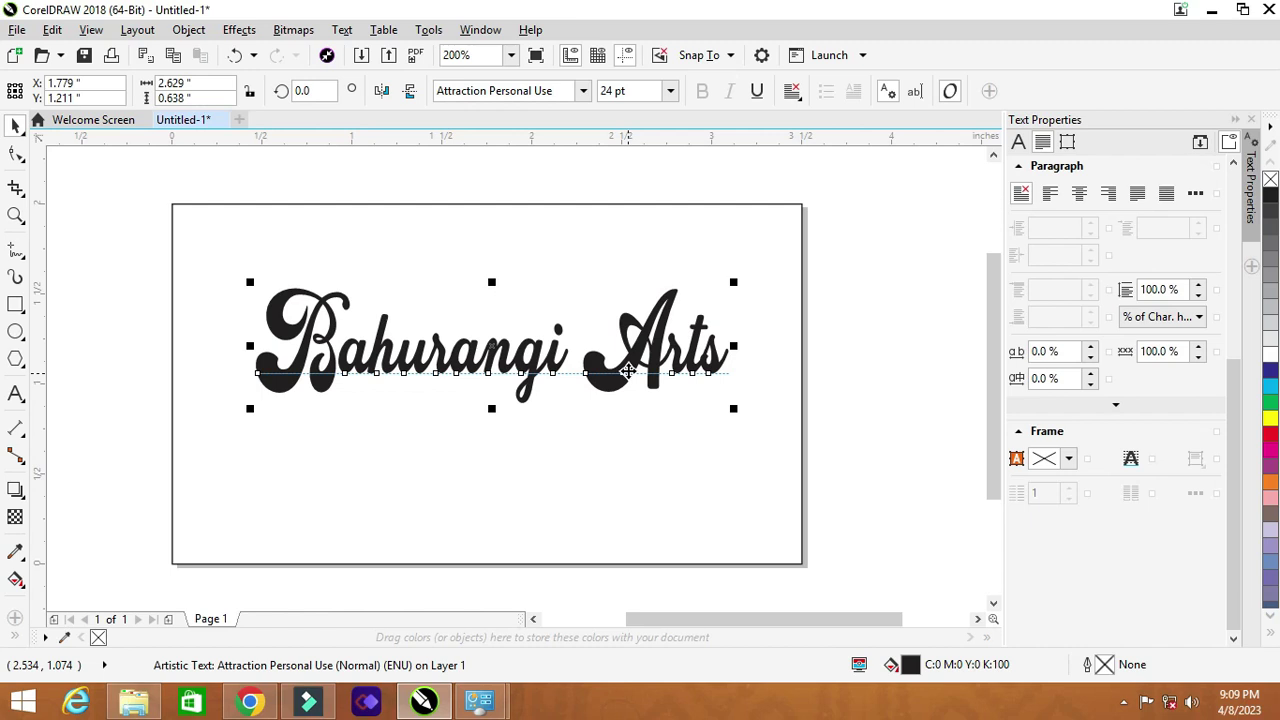
# Step: Lower the title toward mid-card, trying and undoing a split of 'Arts' onto its own line
pyautogui.moveTo(627, 370); pyautogui.dragTo(617, 396)
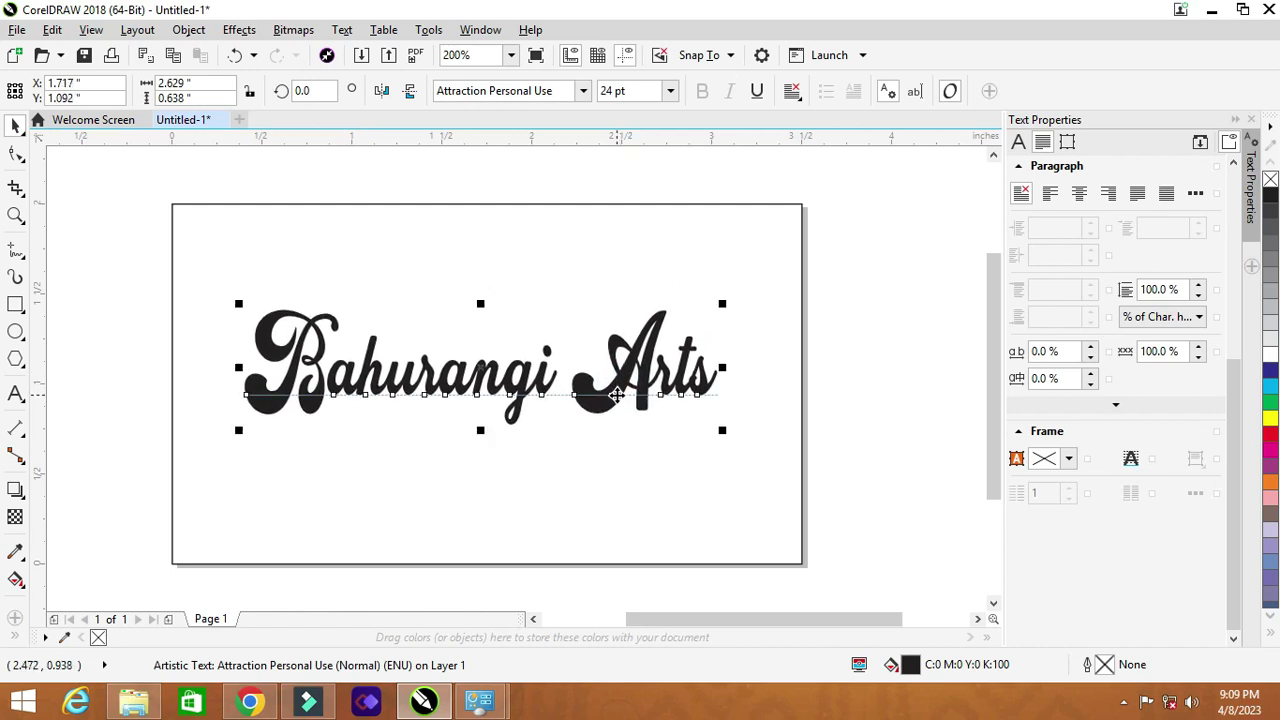
pyautogui.hotkey('ctrl', 'k')
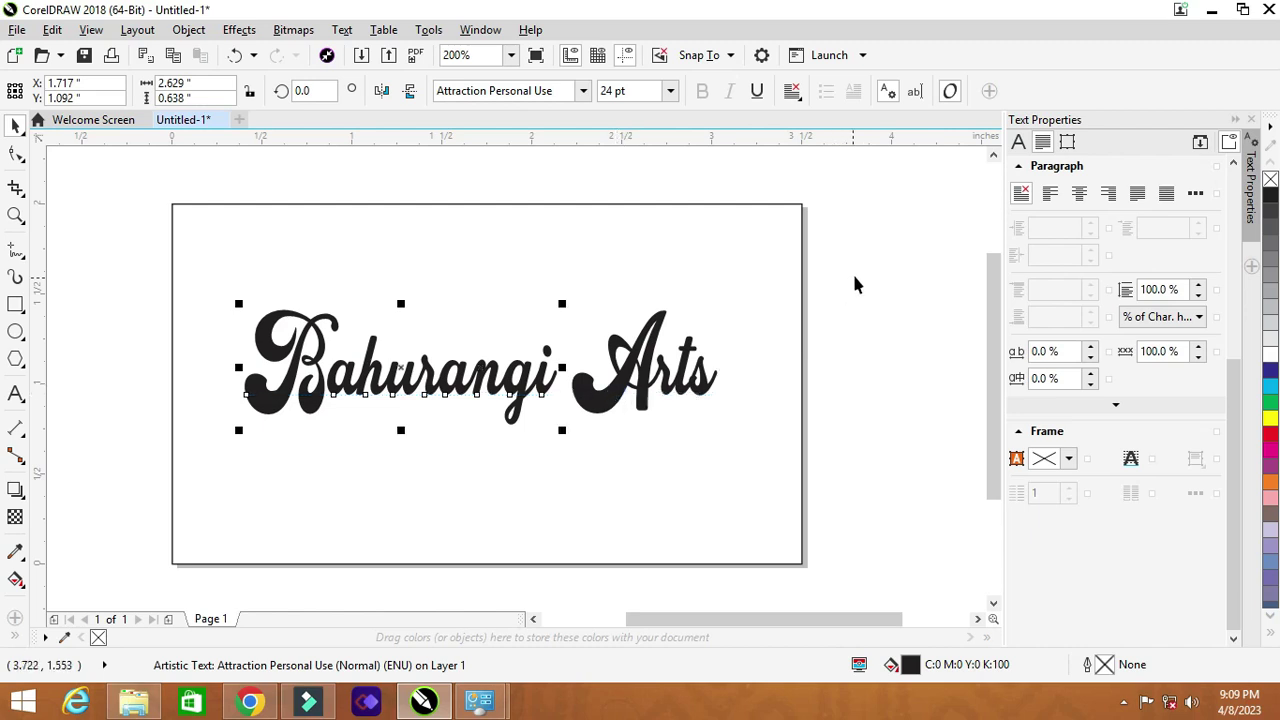
pyautogui.click(850, 287)
pyautogui.click(640, 382)
pyautogui.click(624, 375)
pyautogui.moveTo(624, 375); pyautogui.dragTo(460, 485)
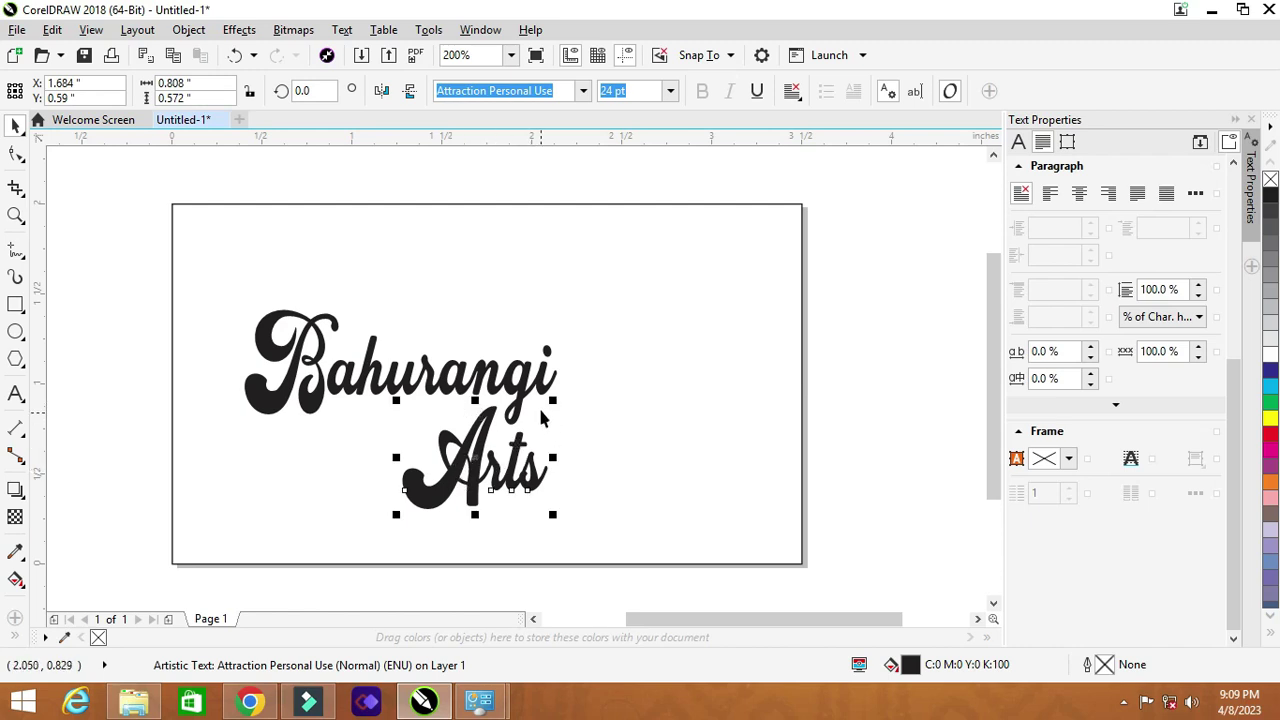
pyautogui.hotkey('ctrl', 'z')
pyautogui.hotkey('ctrl', 'z')
pyautogui.hotkey('ctrl', 'z')
pyautogui.hotkey('ctrl', 'z')
# Step: Select the card's background rectangle, then clear the selection
pyautogui.click(874, 286)
pyautogui.click(663, 285)
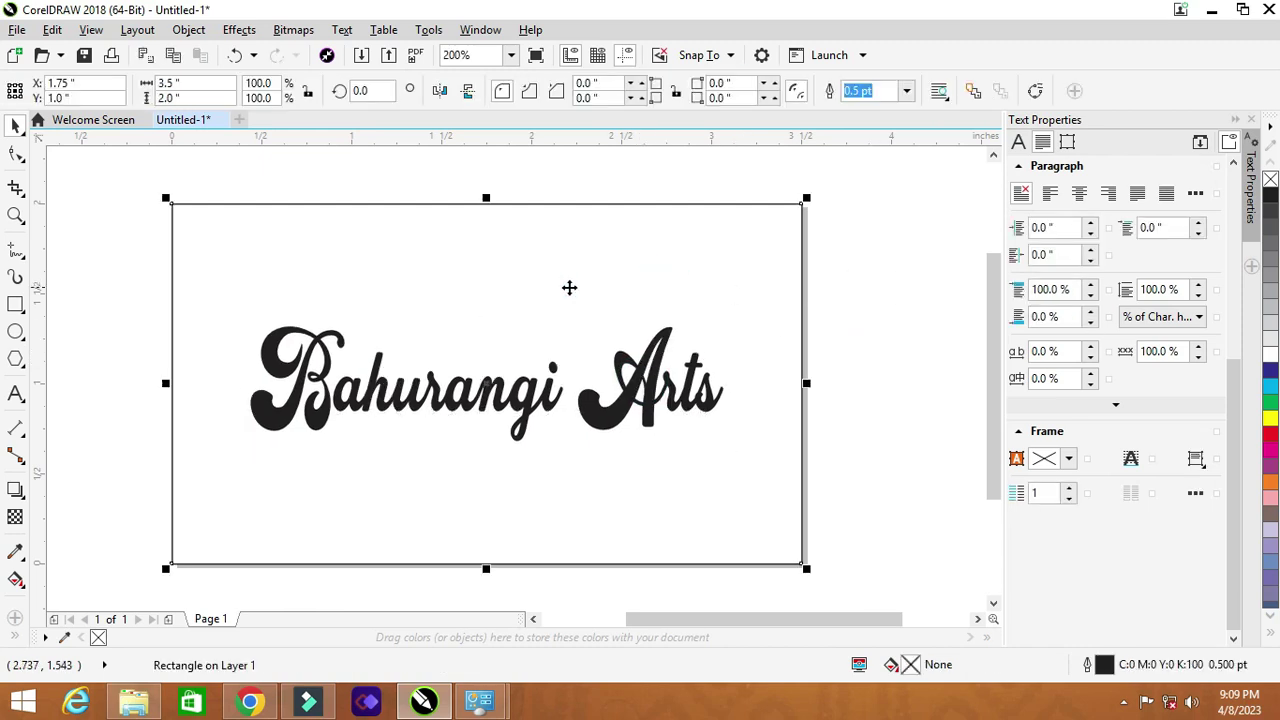
pyautogui.click(127, 245)
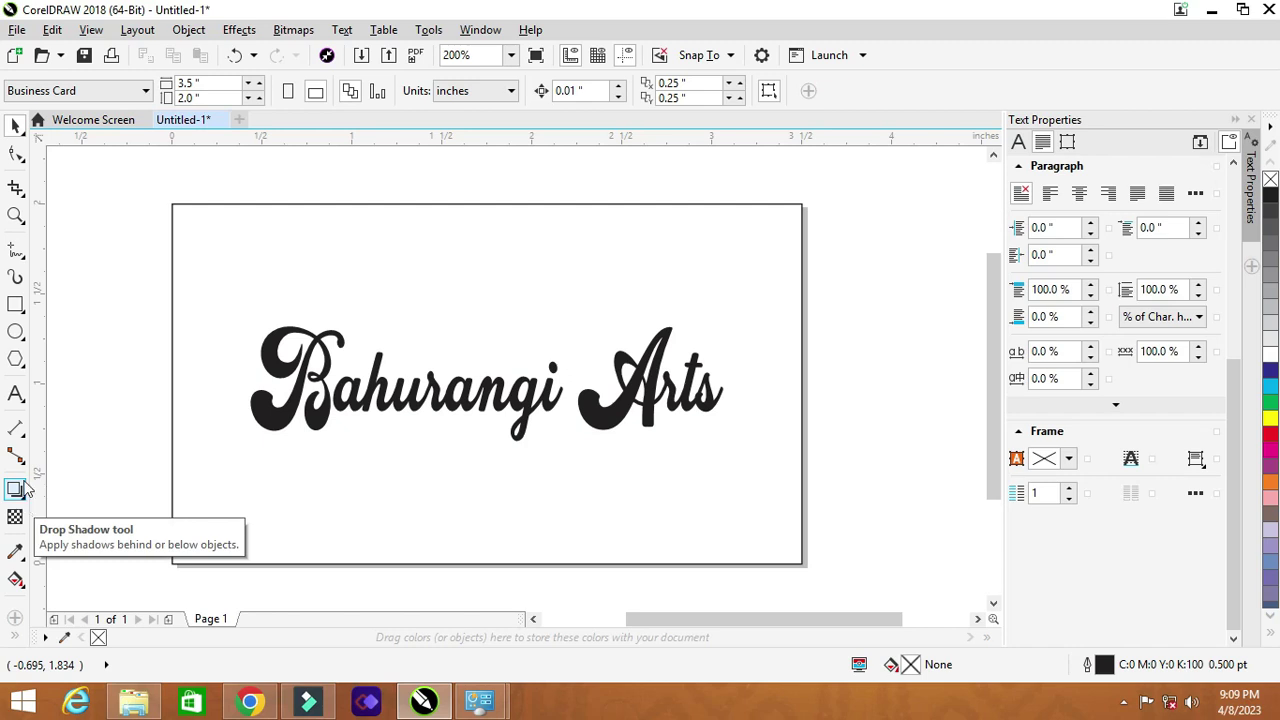
# Step: Draw a thin band across the card's top and give it a linear gradient starting red
pyautogui.click(15, 304)
pyautogui.moveTo(172, 204); pyautogui.dragTo(802, 240)
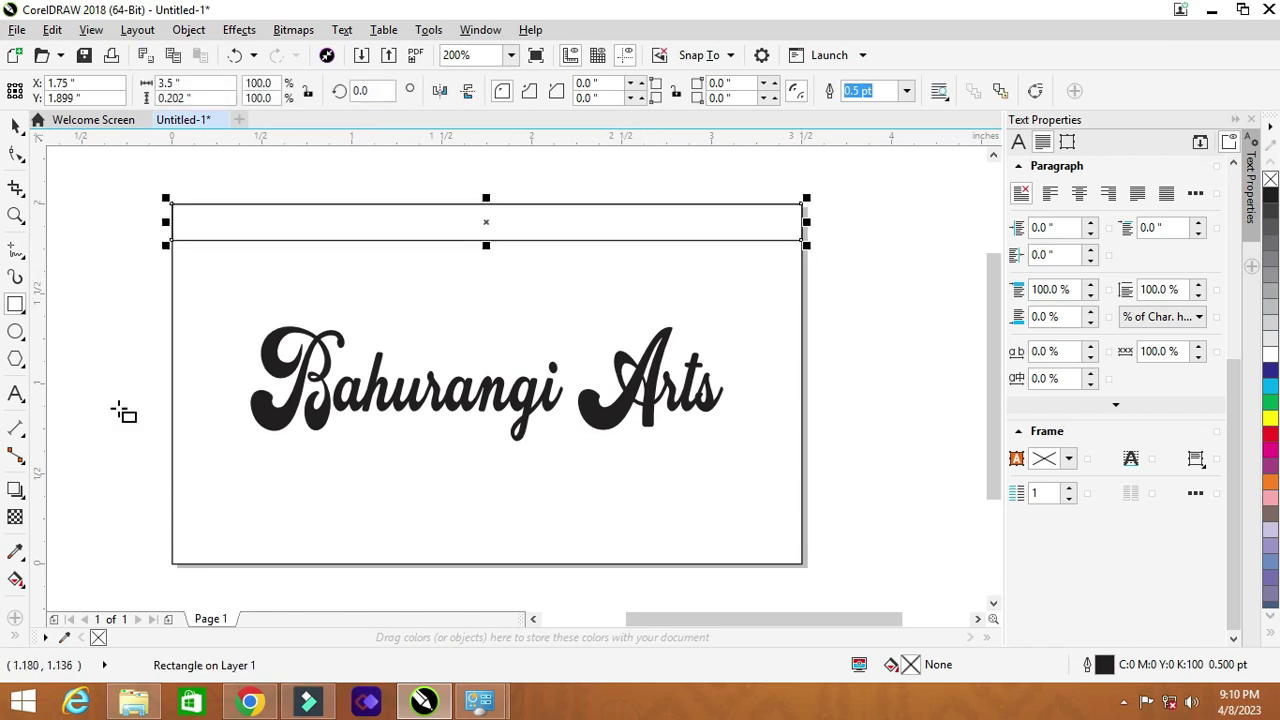
pyautogui.click(16, 580)
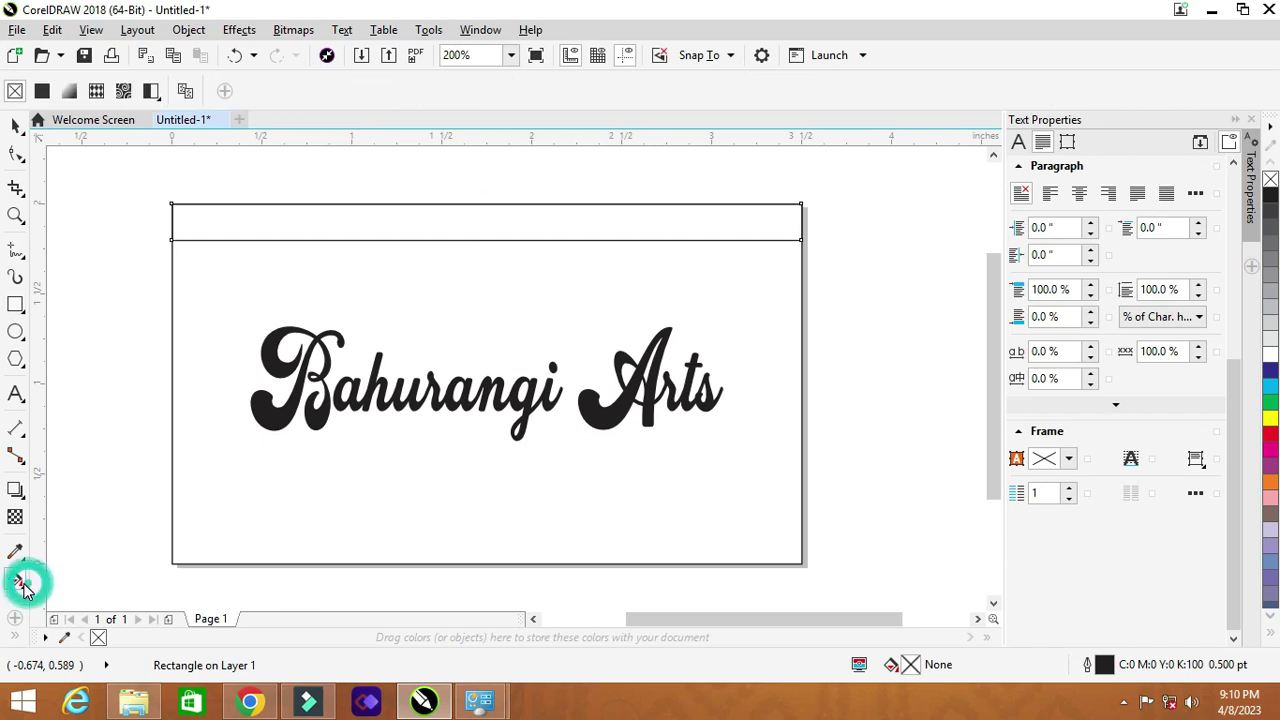
pyautogui.click(205, 226)
pyautogui.moveTo(203, 226); pyautogui.dragTo(807, 222)
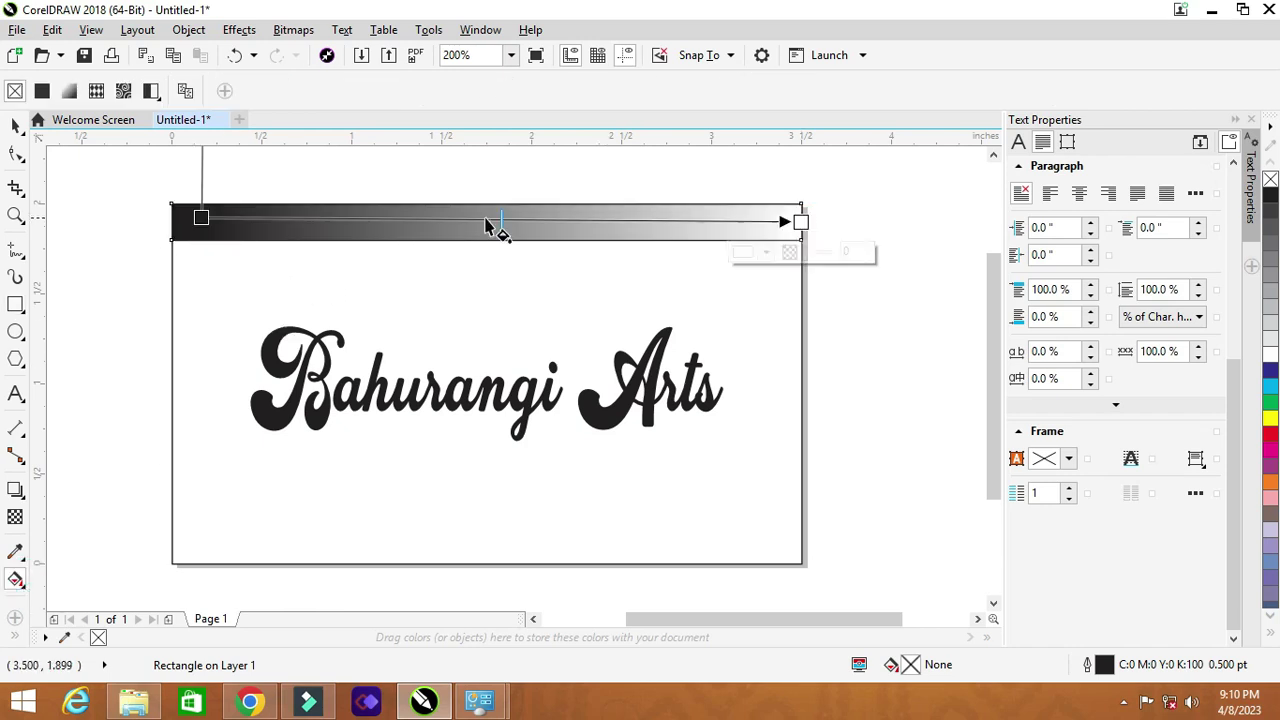
pyautogui.moveTo(201, 218); pyautogui.dragTo(173, 220)
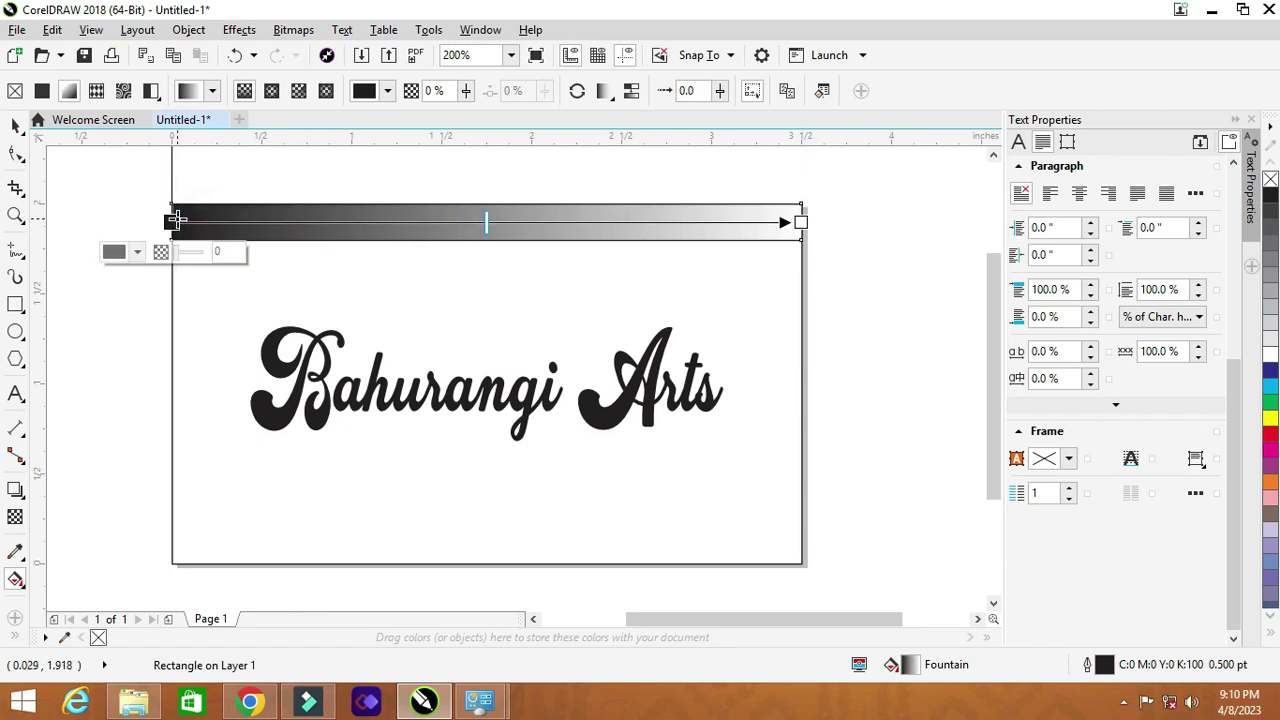
pyautogui.click(1268, 437)
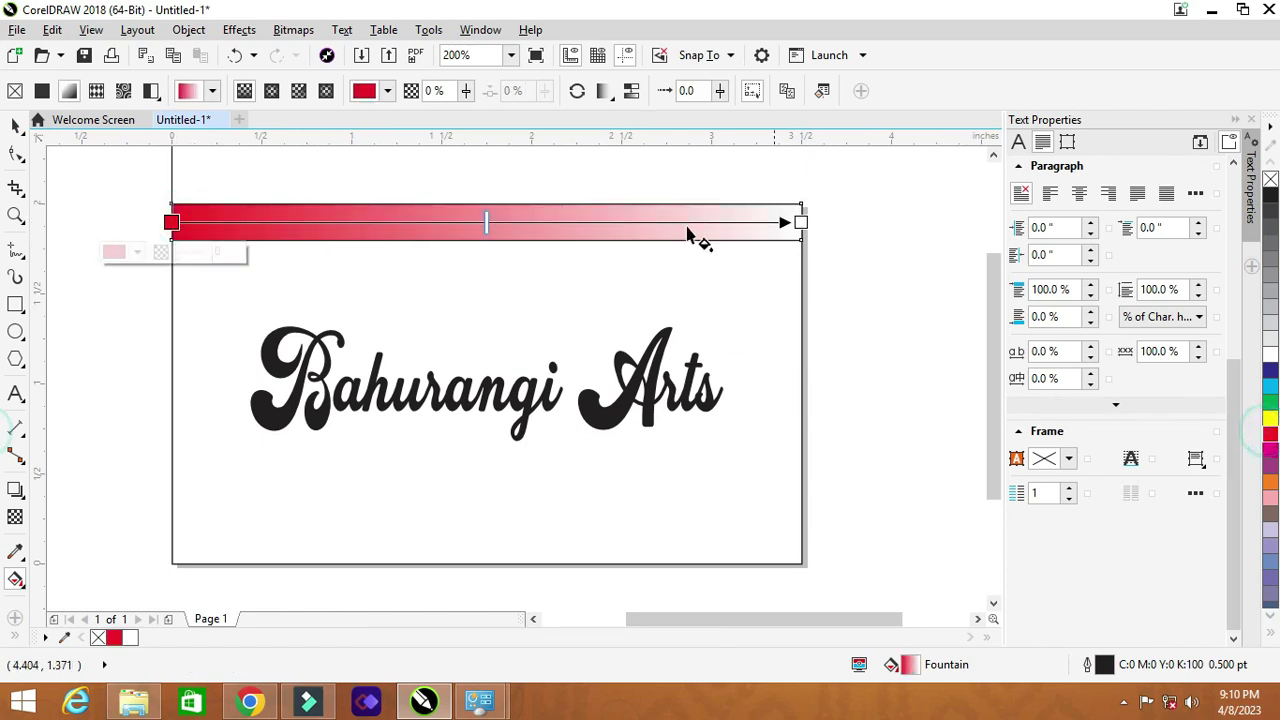
# Step: Add magenta and orange stops, end the gradient in green, and shift the middle stops left
pyautogui.doubleClick(454, 221)
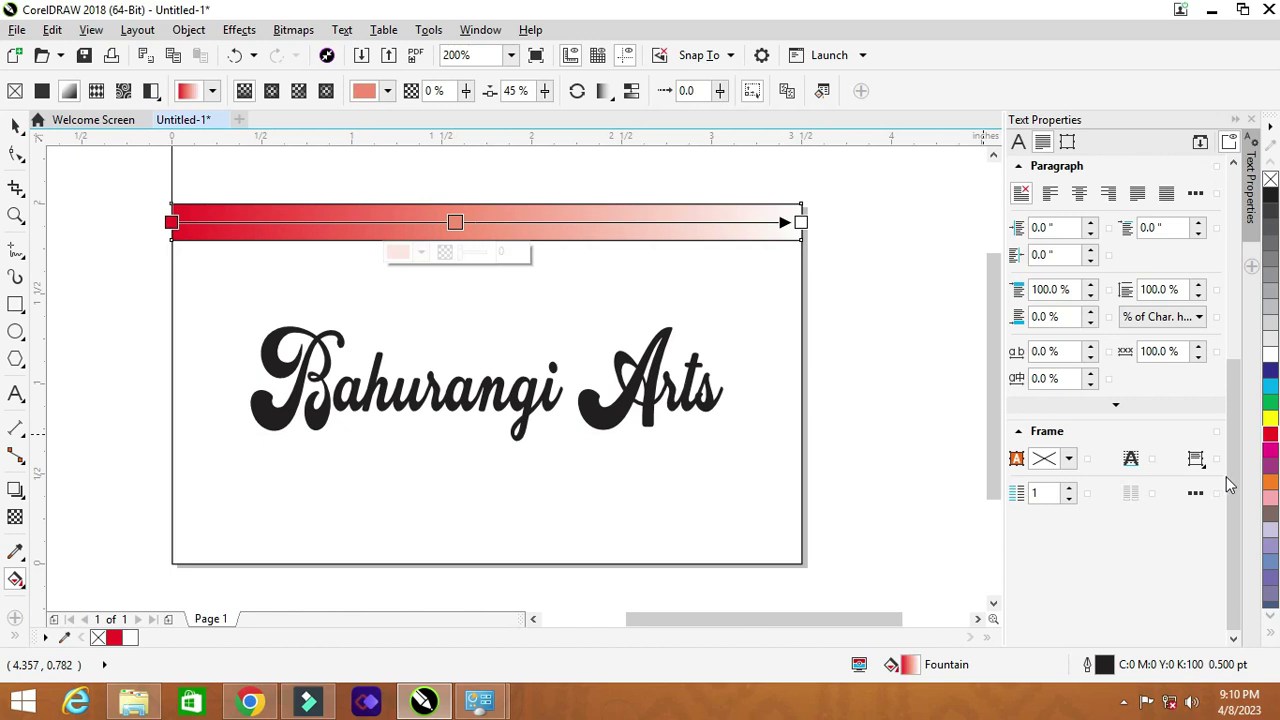
pyautogui.click(1264, 446)
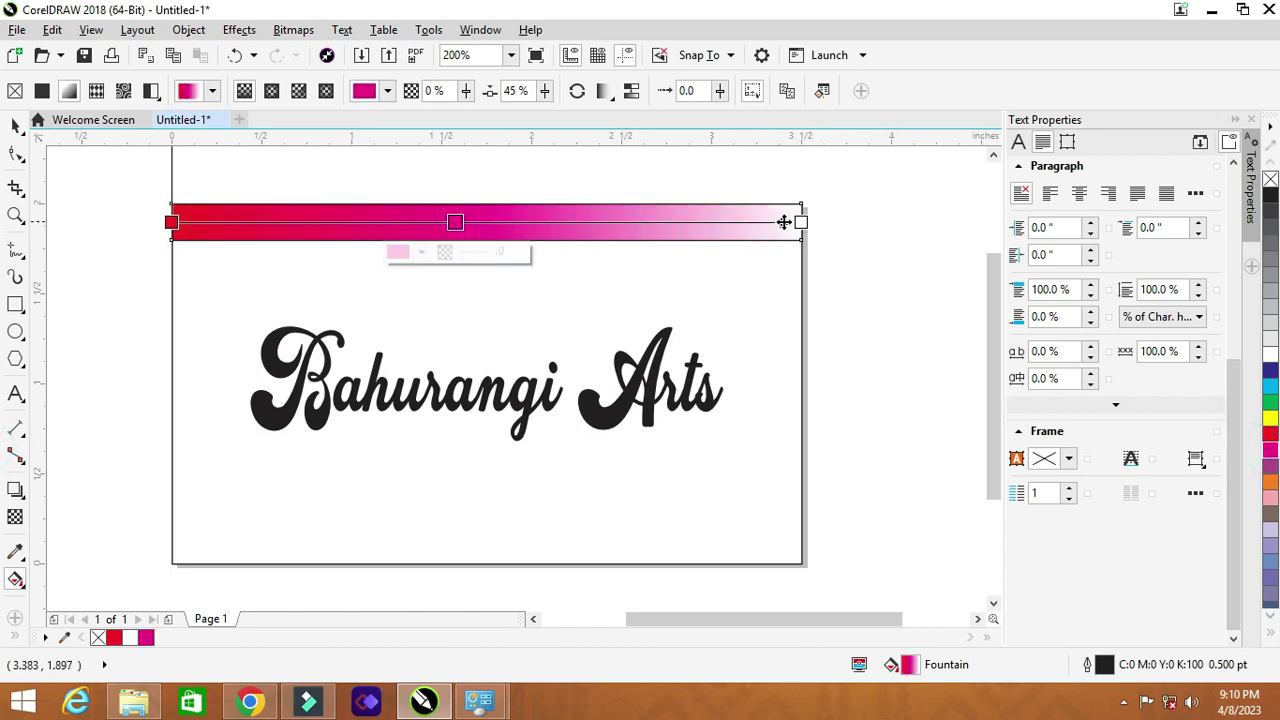
pyautogui.doubleClick(668, 221)
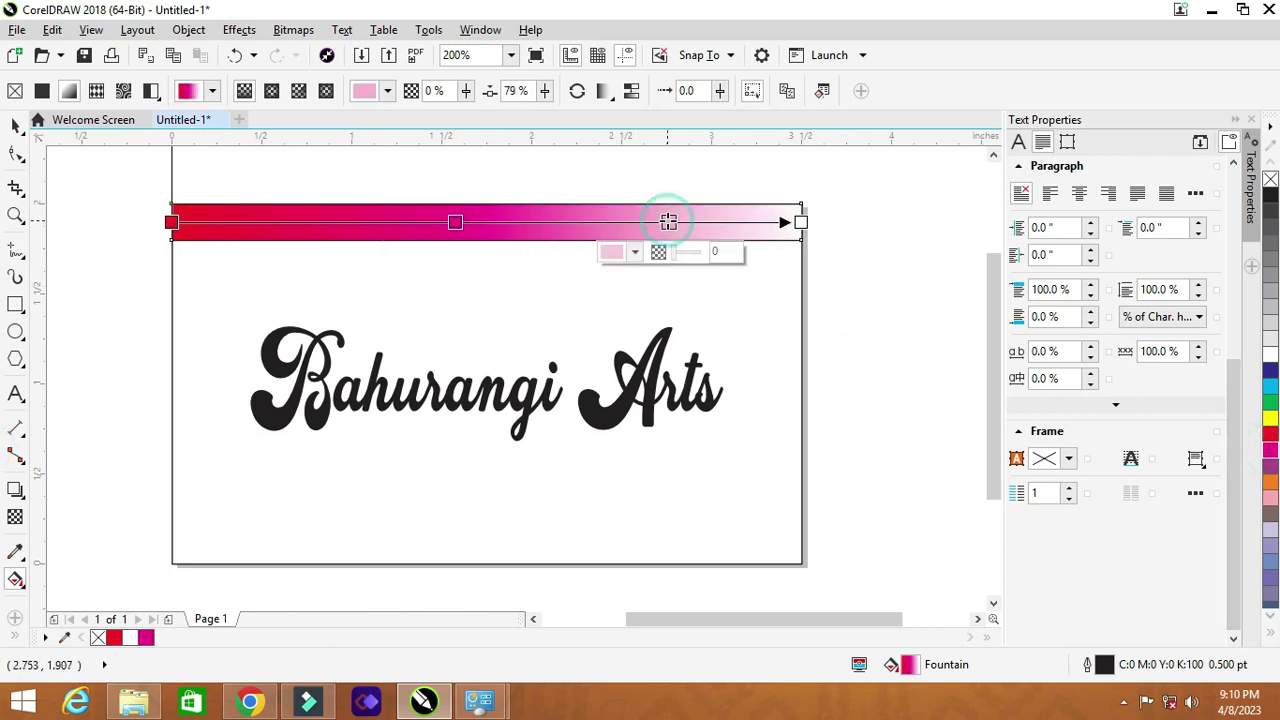
pyautogui.click(1270, 482)
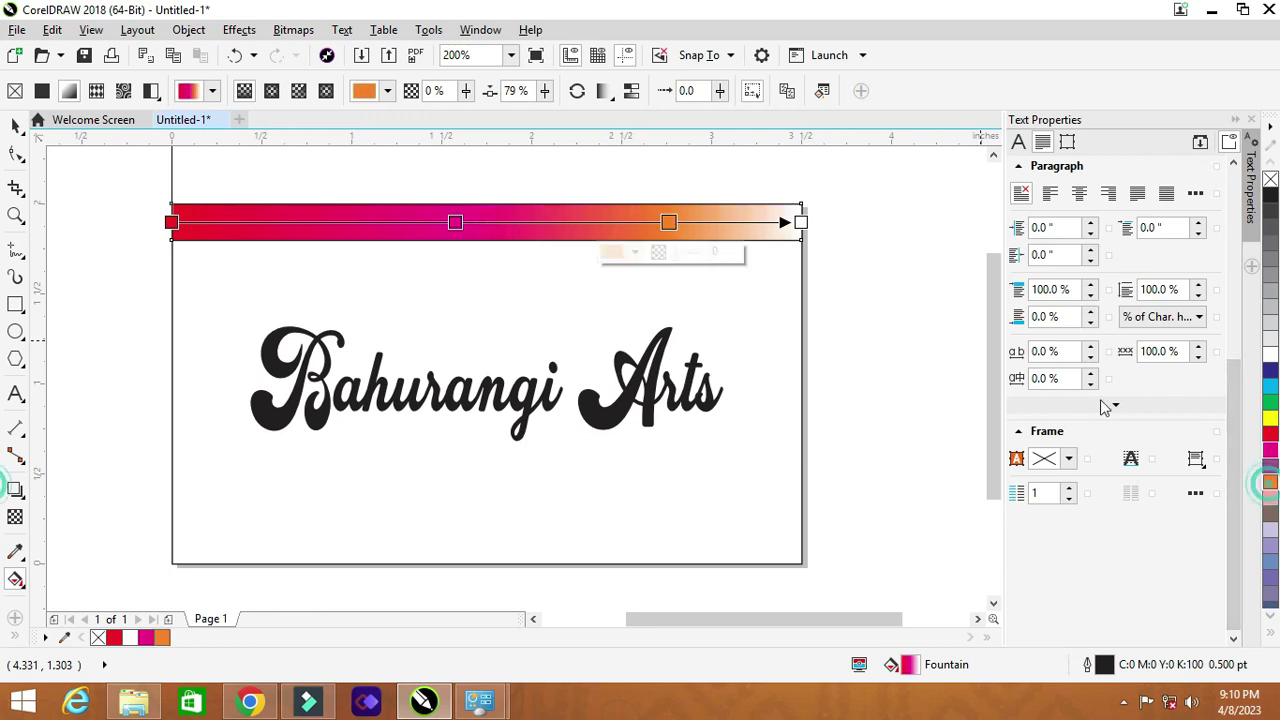
pyautogui.click(800, 221)
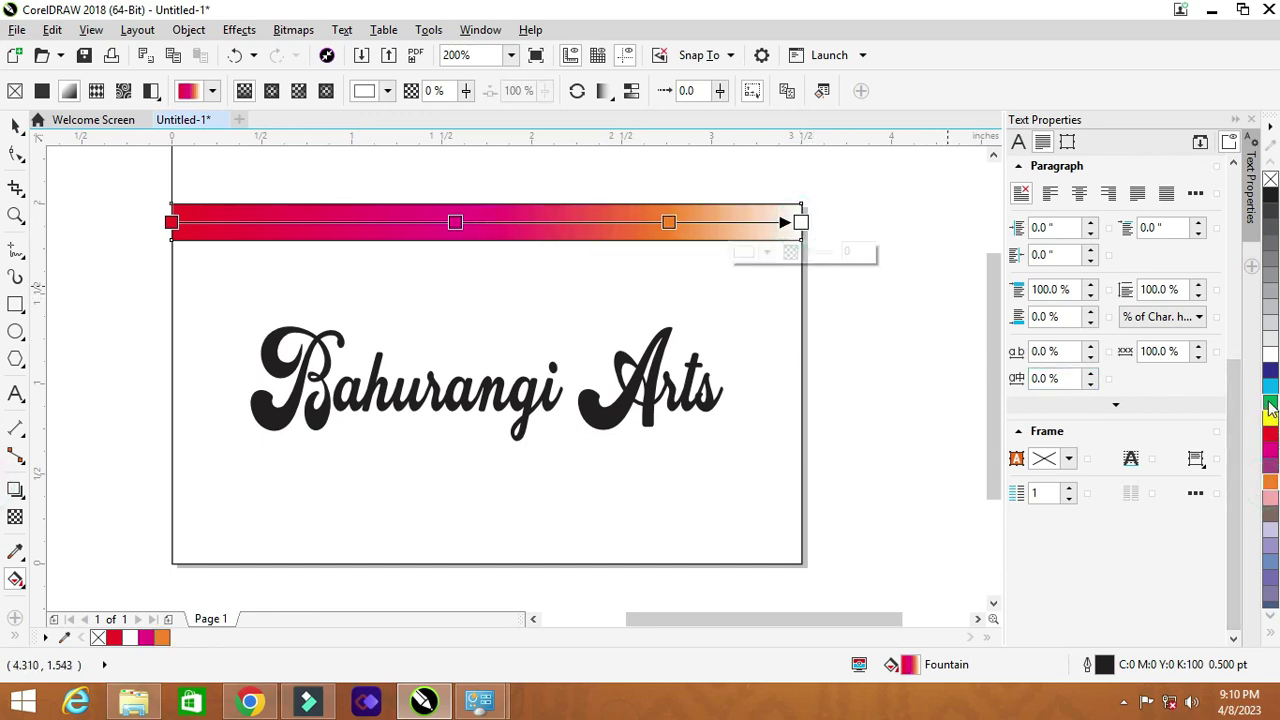
pyautogui.click(1266, 400)
pyautogui.moveTo(453, 221); pyautogui.dragTo(411, 221)
pyautogui.moveTo(663, 221); pyautogui.dragTo(602, 221)
# Step: Copy the gradient band down and align it to the card's bottom edge
pyautogui.click(16, 123)
pyautogui.click(124, 183)
pyautogui.moveTo(858, 252); pyautogui.dragTo(860, 250)
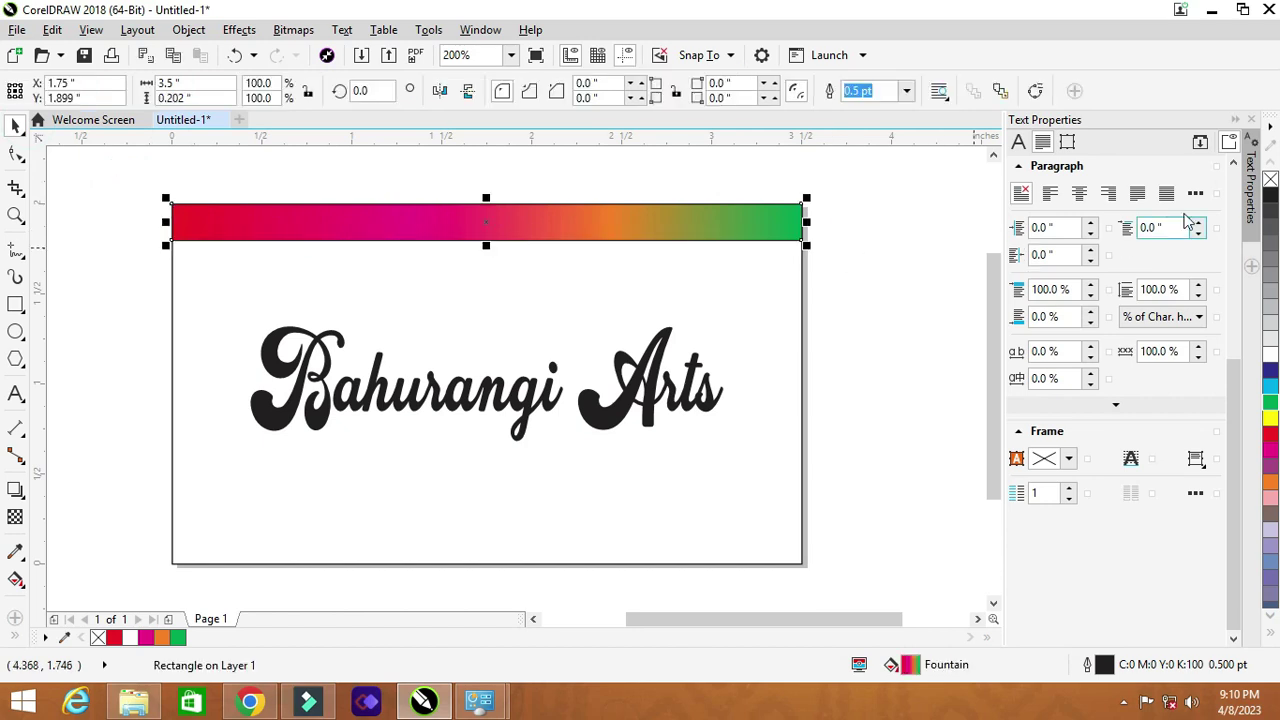
pyautogui.click(869, 232)
pyautogui.click(734, 225)
pyautogui.moveTo(171, 203); pyautogui.dragTo(203, 503)
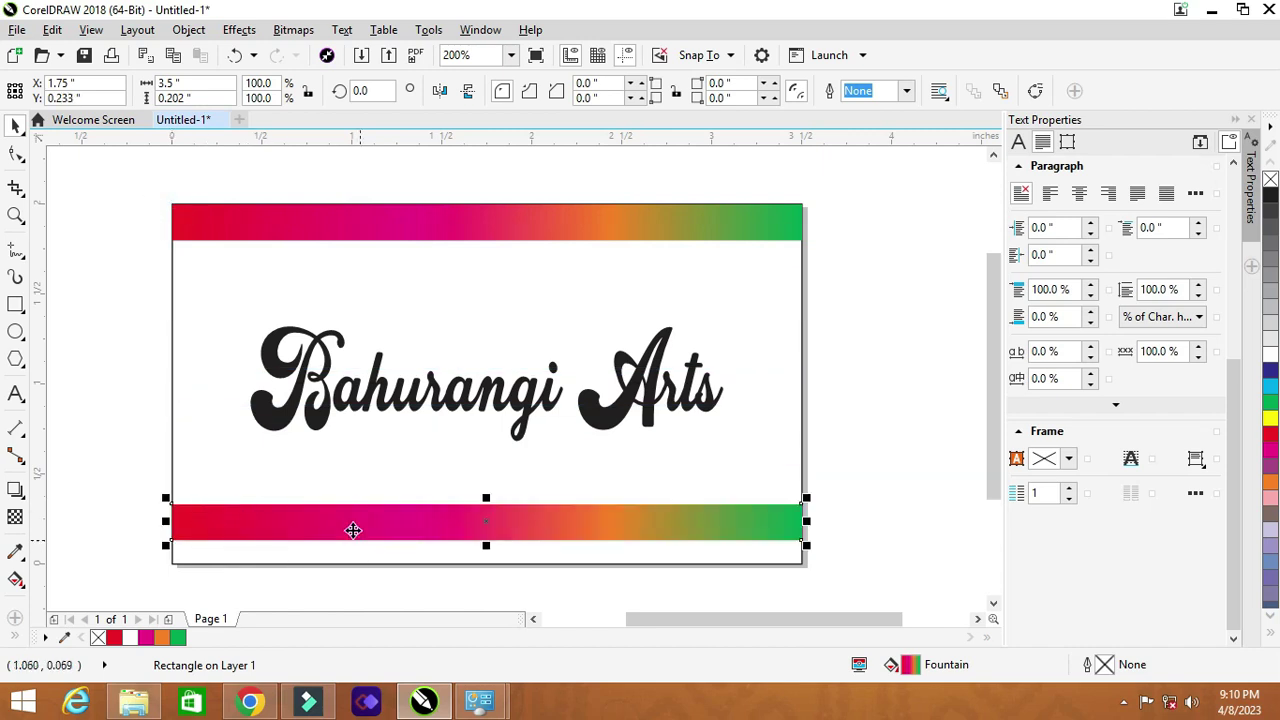
pyautogui.keyDown('shift'); pyautogui.click(362, 554); pyautogui.keyUp('shift')
pyautogui.press('b')
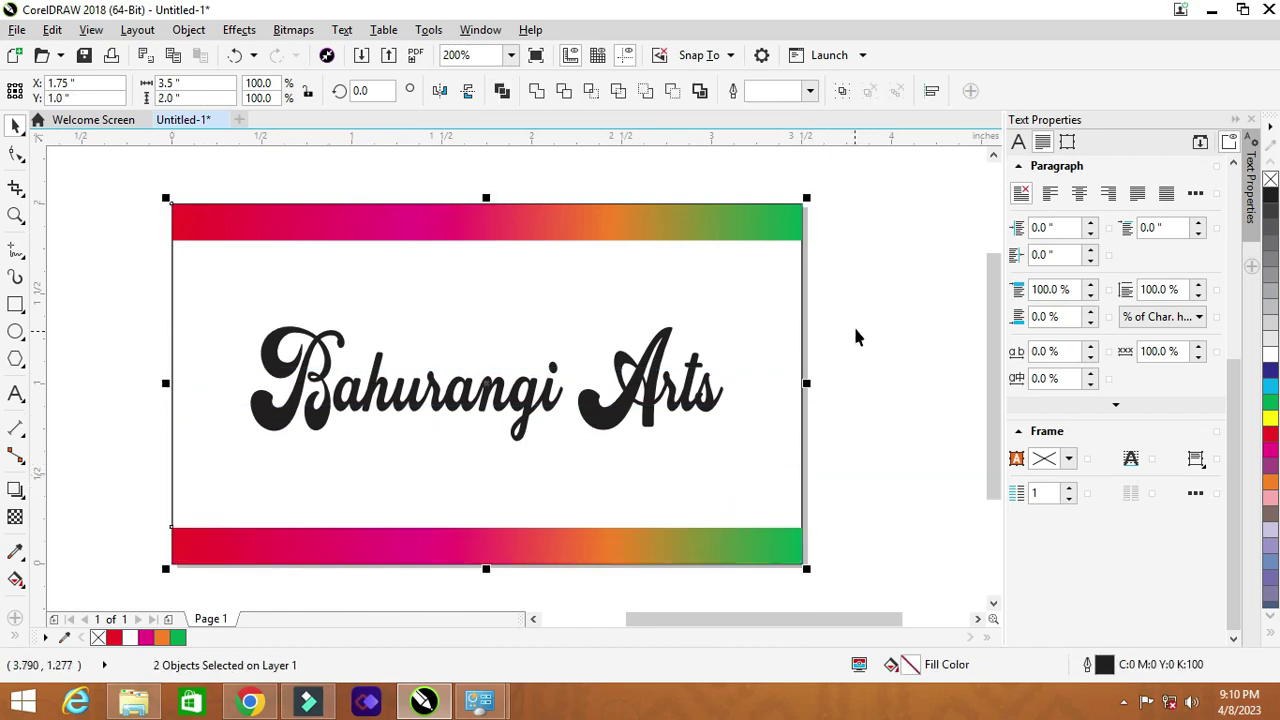
pyautogui.click(855, 337)
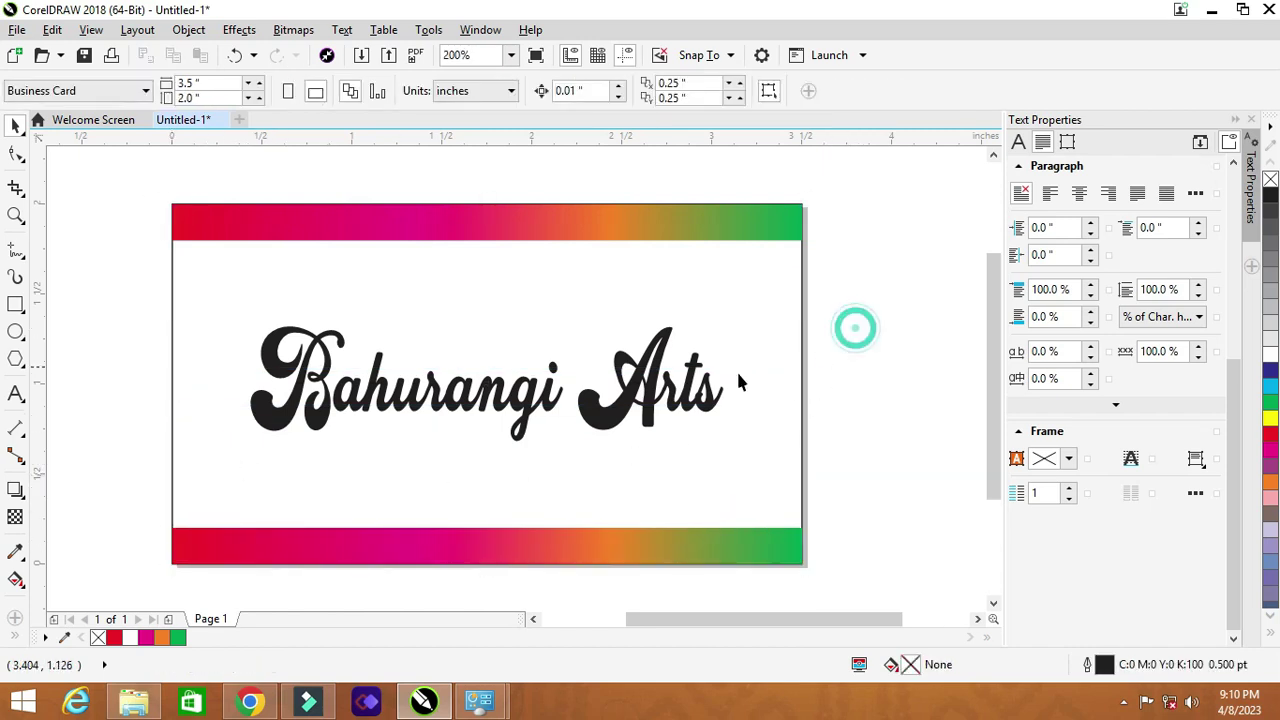
pyautogui.click(630, 550)
# Step: Colour the 'Bahurangi Arts' title a dark red shade from the palette
pyautogui.click(540, 412)
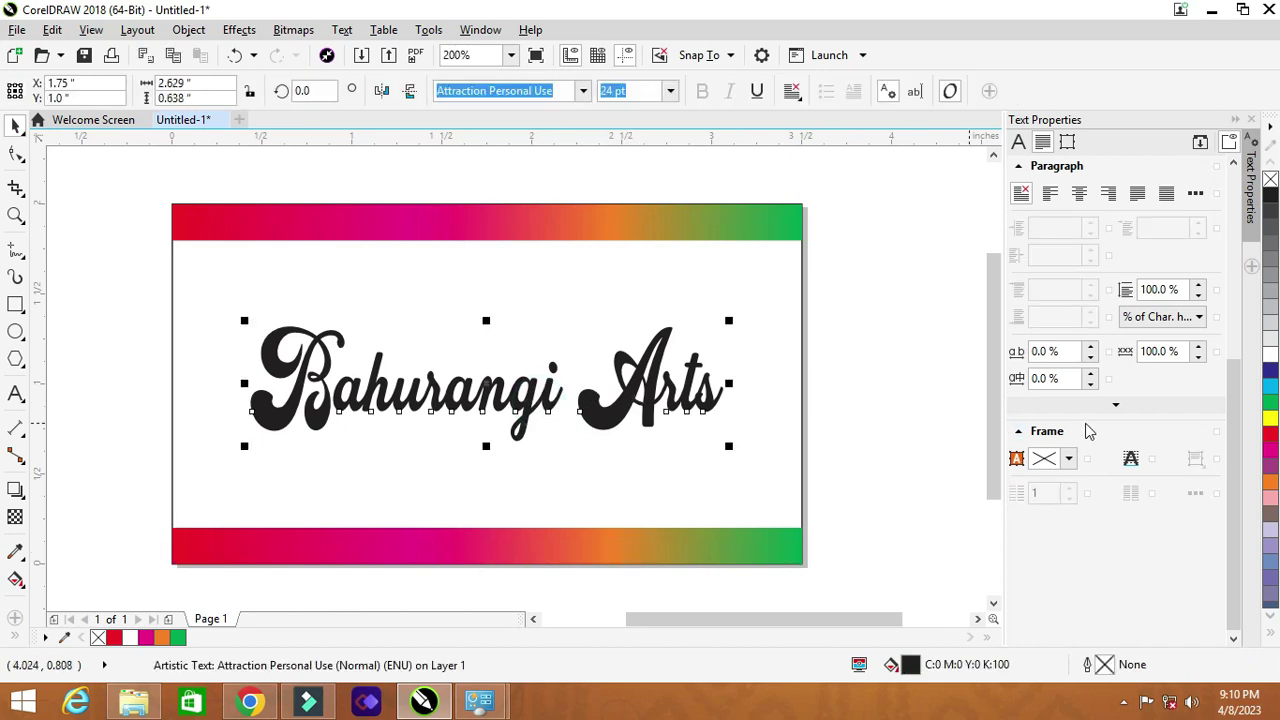
pyautogui.click(1270, 435)
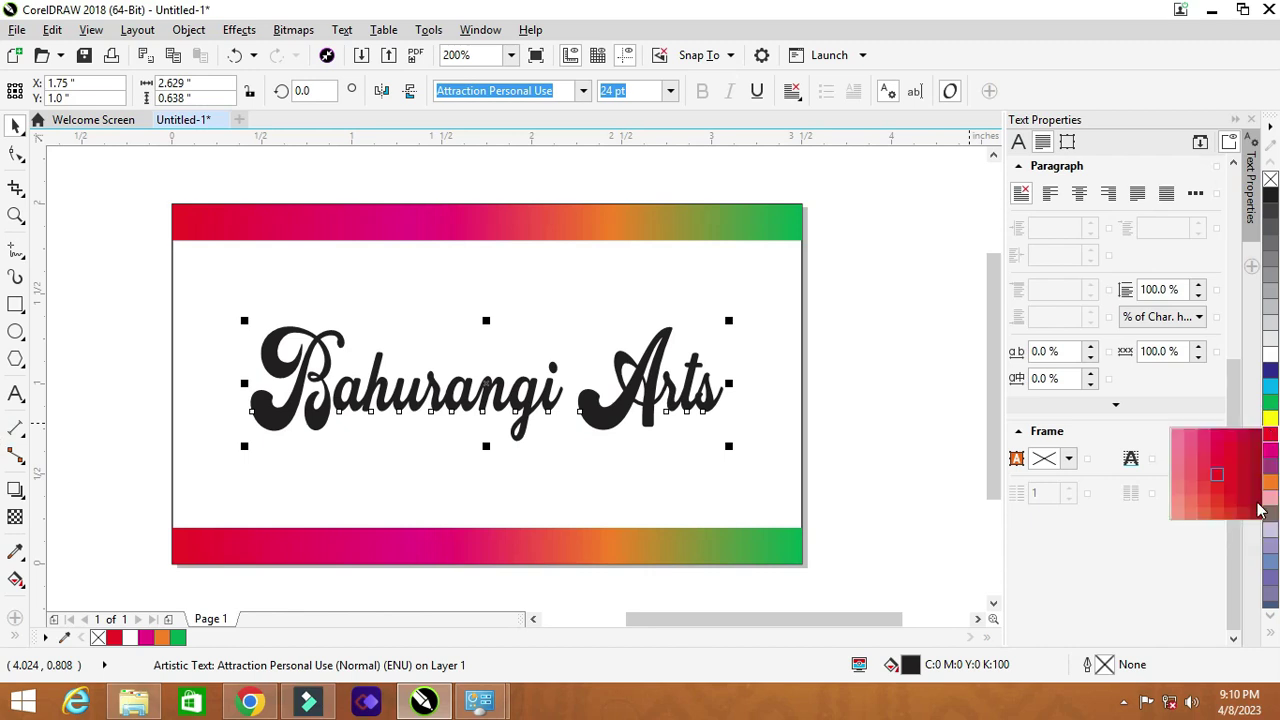
pyautogui.click(1259, 509)
pyautogui.click(873, 345)
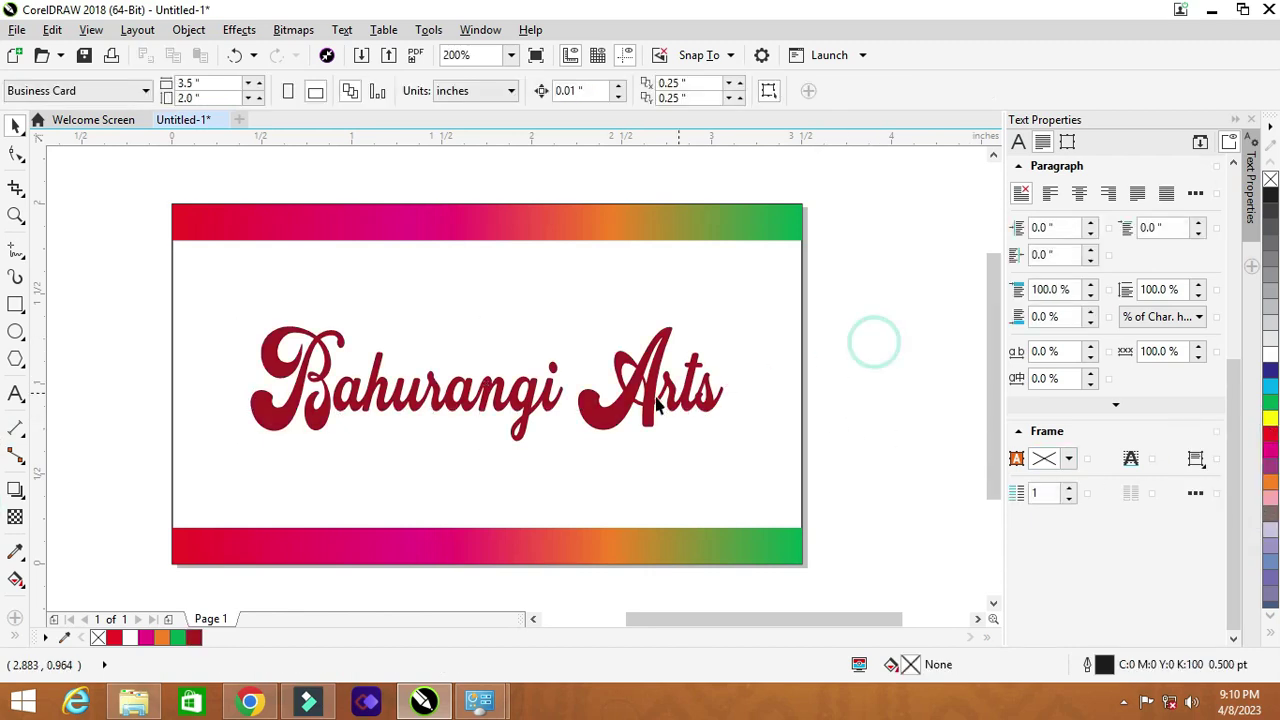
pyautogui.click(418, 407)
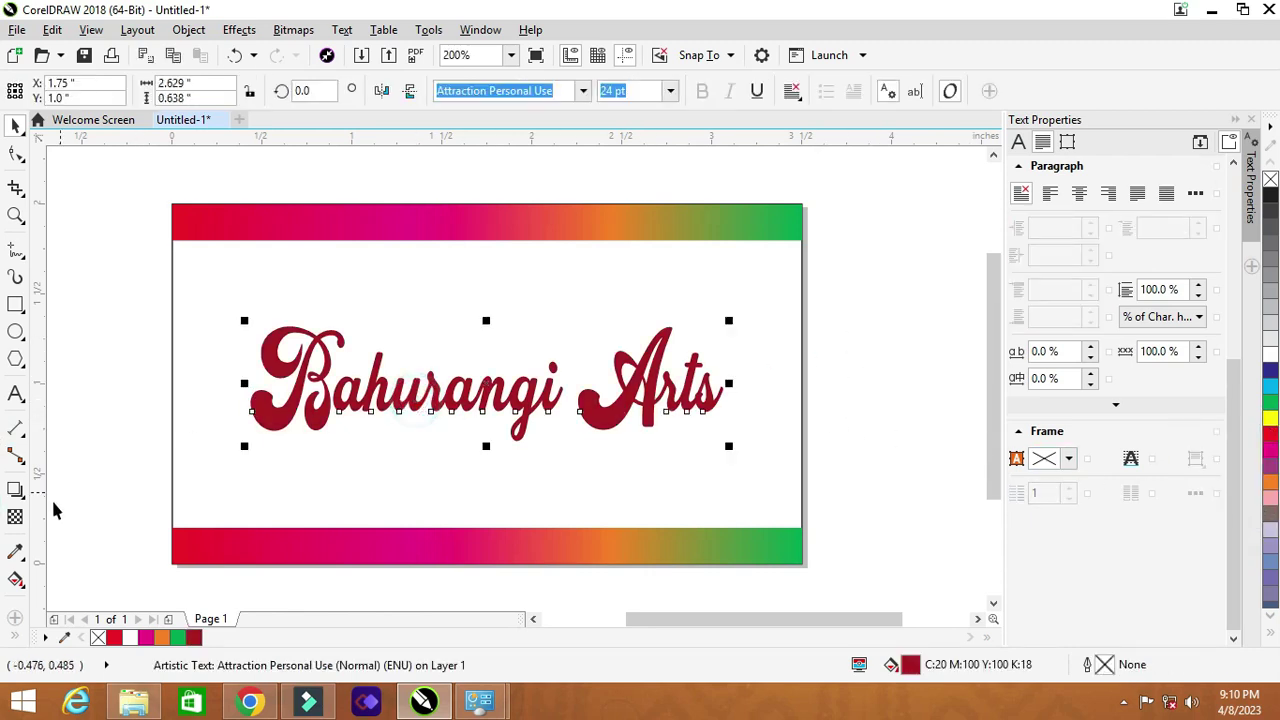
# Step: Give the title a top-to-bottom gradient ending in deep red and raise it to Y 1.281 in
pyautogui.click(15, 580)
pyautogui.moveTo(297, 329); pyautogui.dragTo(298, 430)
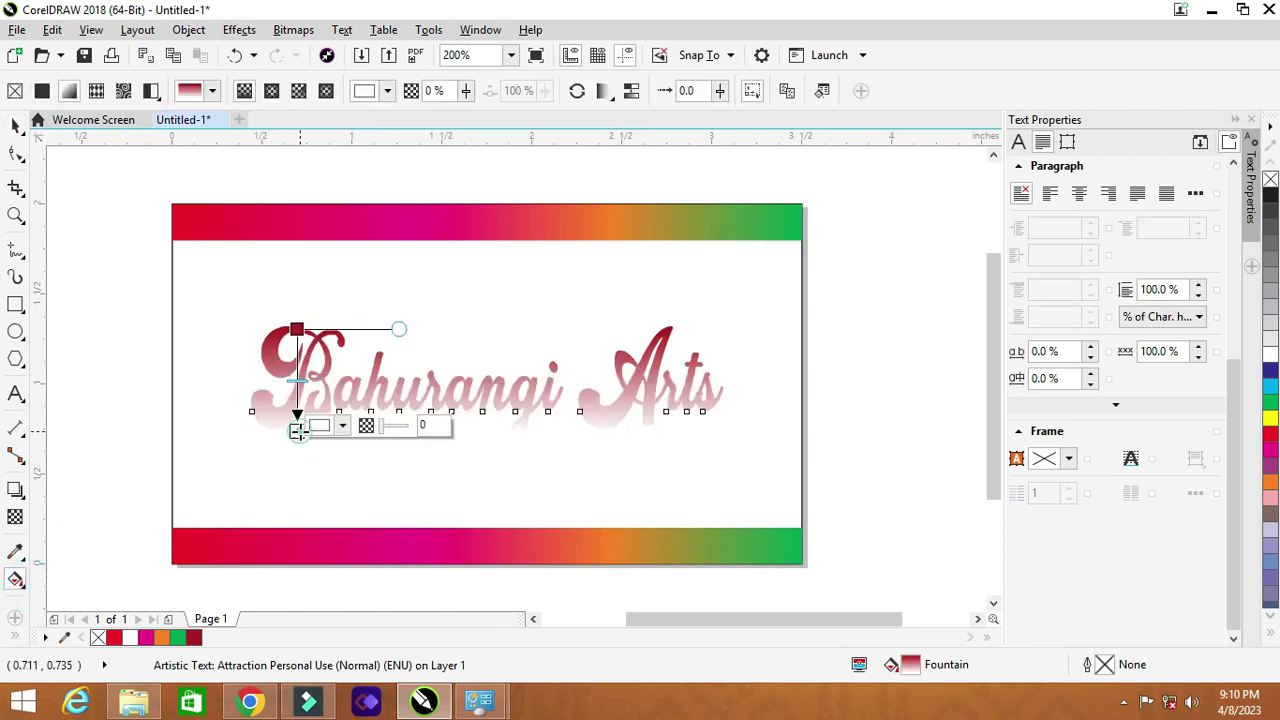
pyautogui.click(342, 426)
pyautogui.moveTo(398, 555)
pyautogui.mouseDown()
pyautogui.moveTo(405, 607)
pyautogui.moveTo(401, 596)
pyautogui.mouseUp()
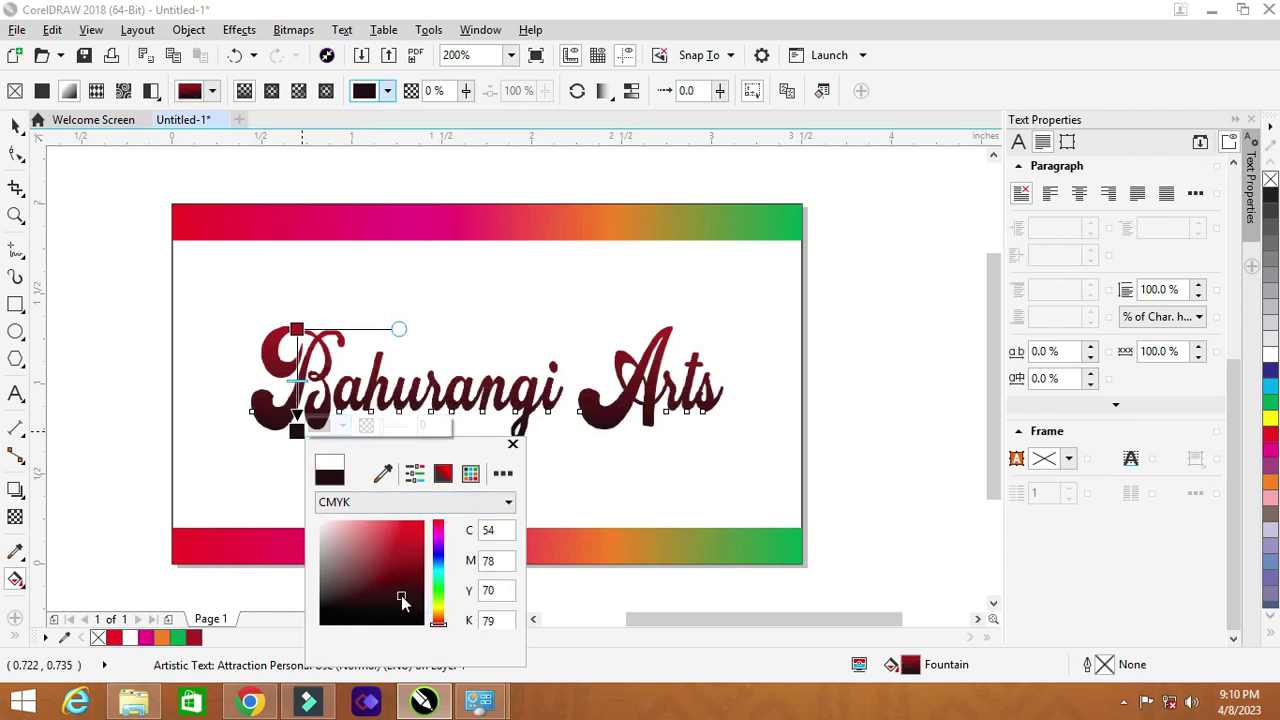
pyautogui.click(612, 490)
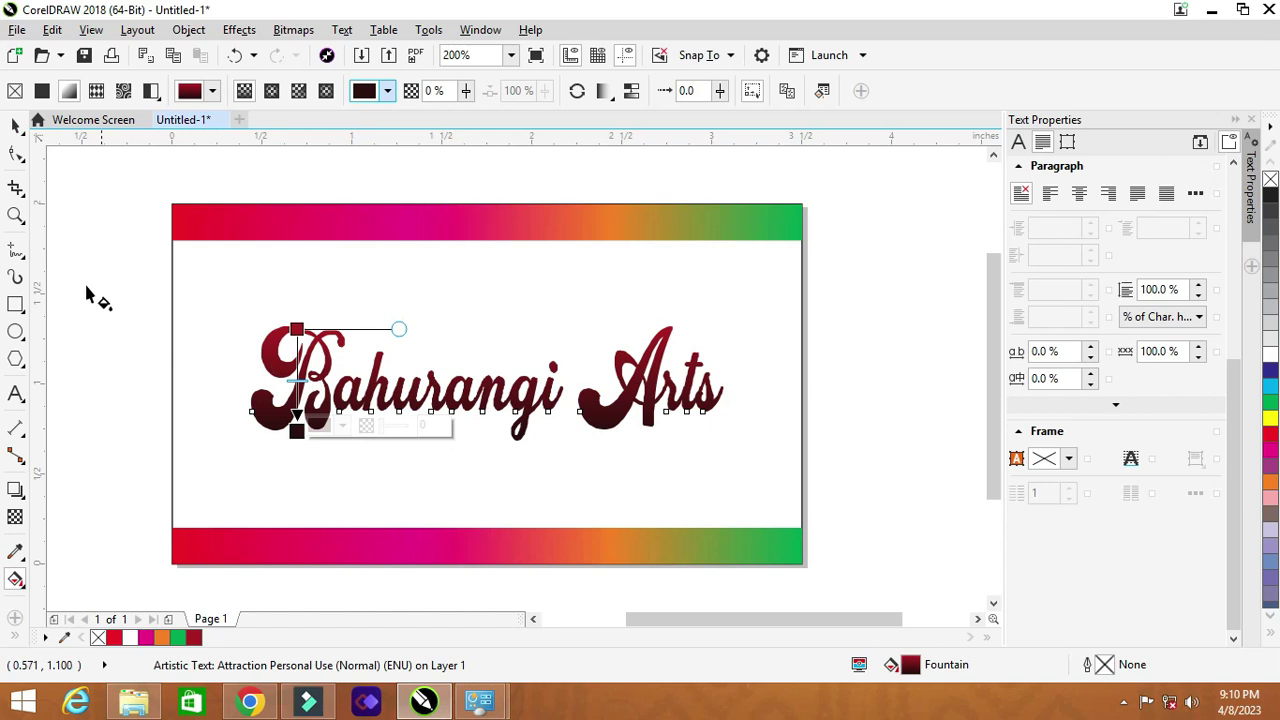
pyautogui.click(16, 127)
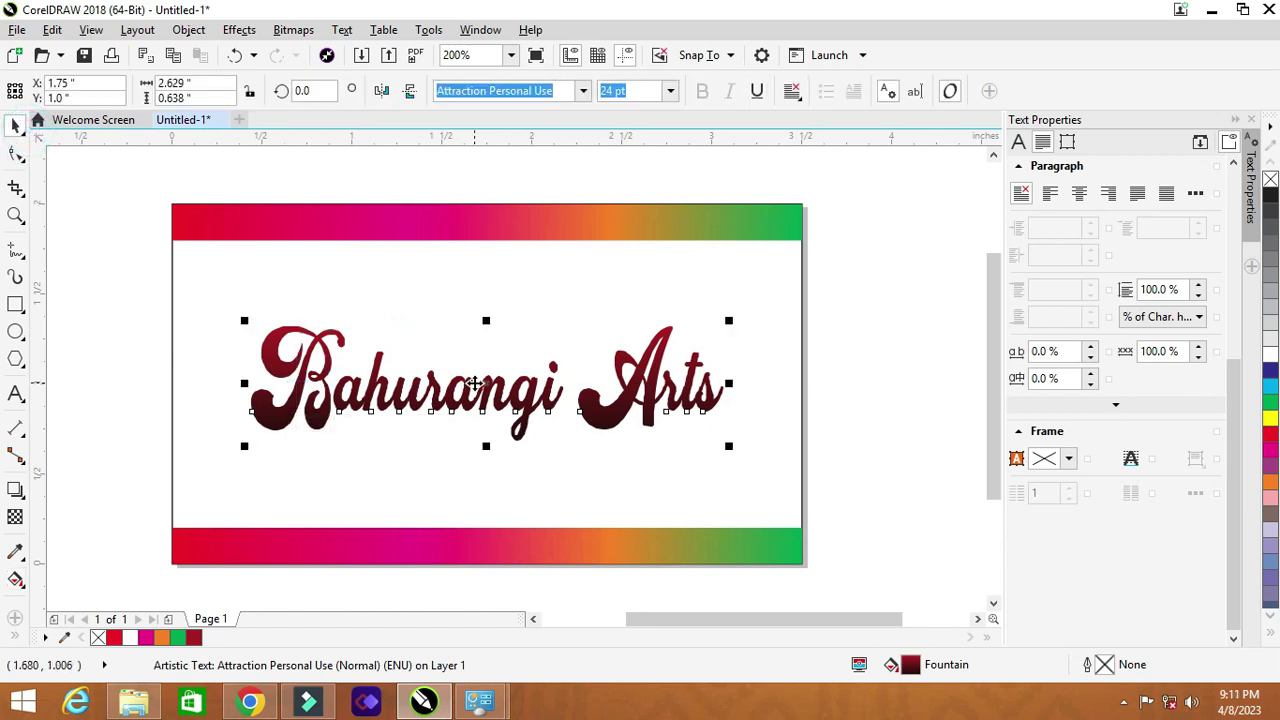
pyautogui.moveTo(472, 385); pyautogui.dragTo(474, 345)
# Step: Add a bold 'The Design School' subtitle below the title, scaled to about 13.4 pt
pyautogui.click(16, 393)
pyautogui.click(326, 430)
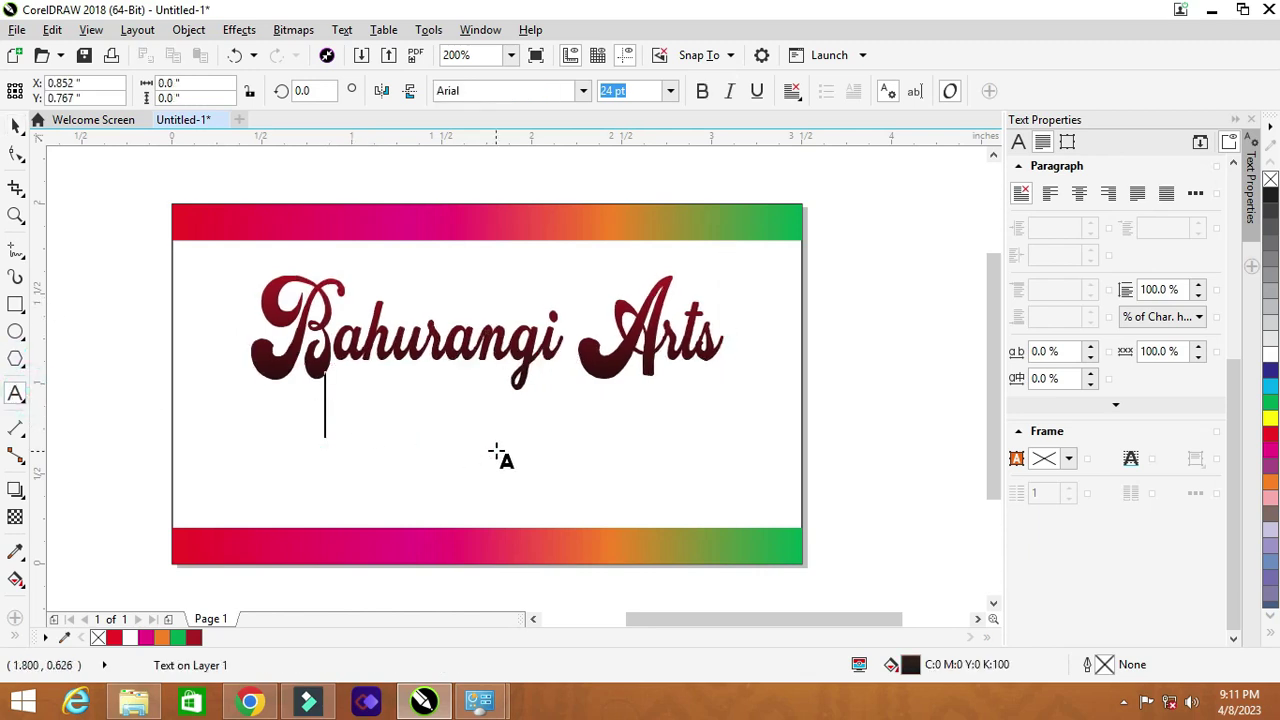
pyautogui.write('The')
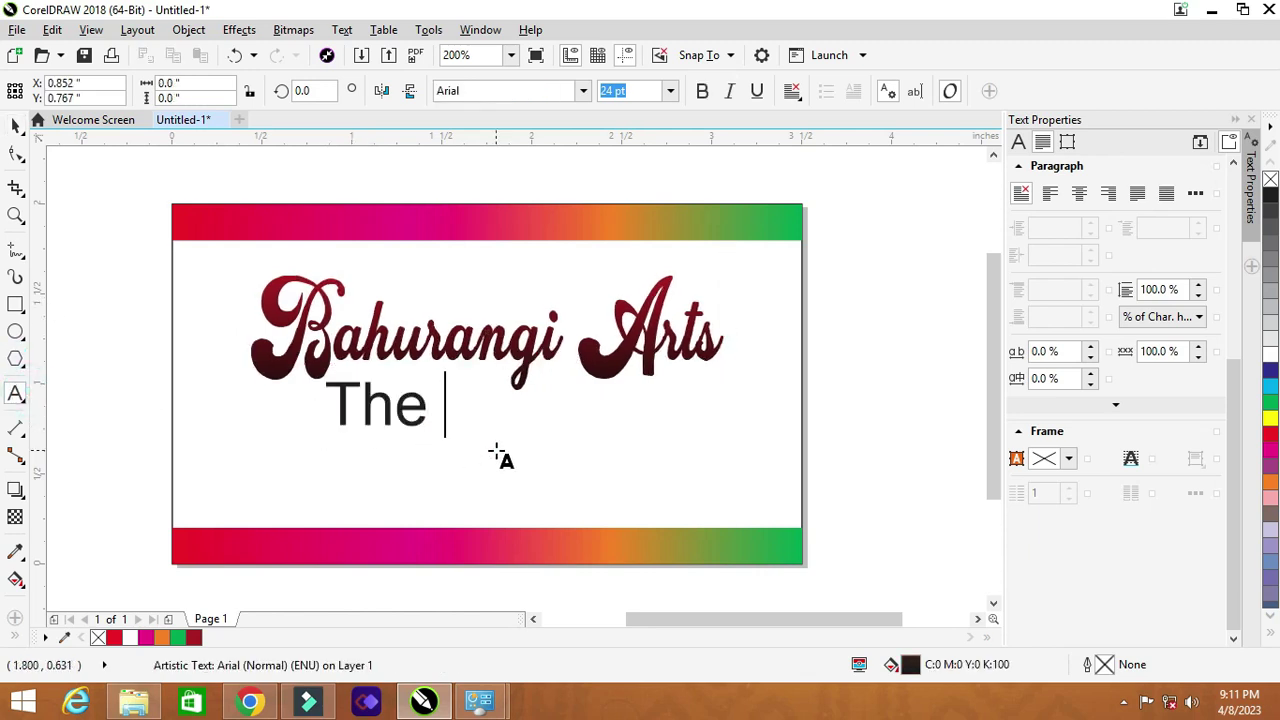
pyautogui.write(' D')
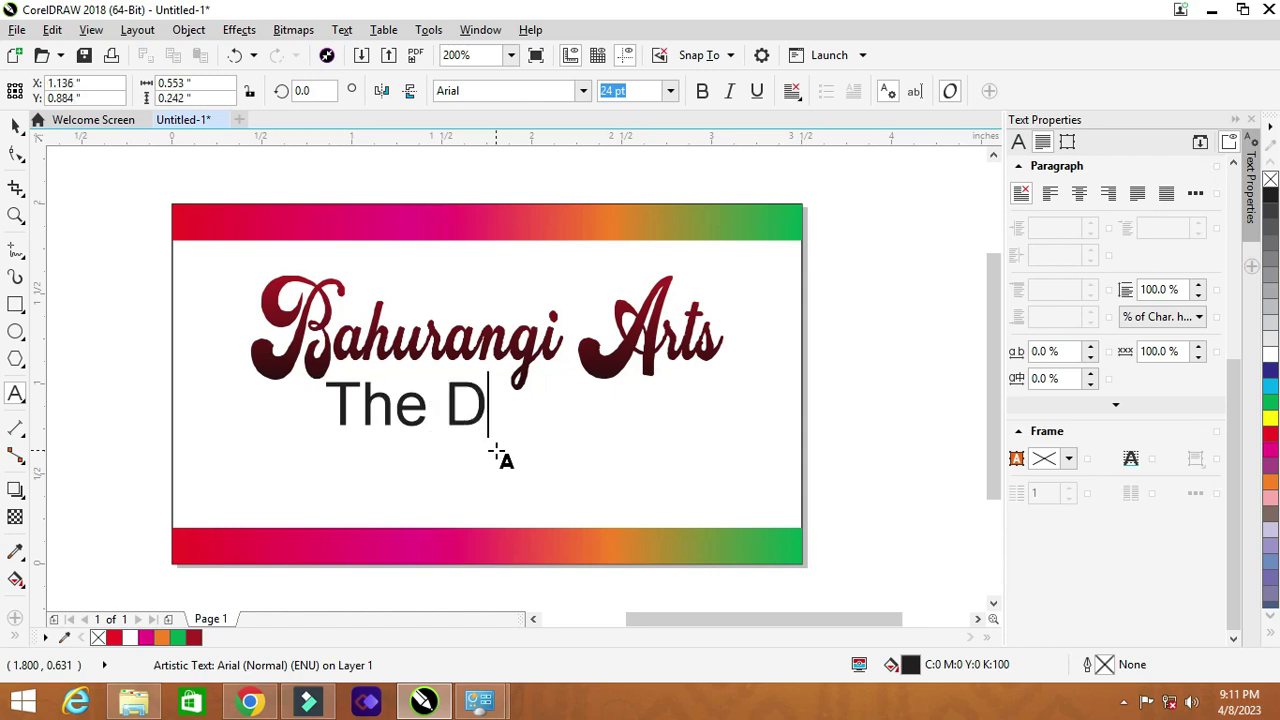
pyautogui.write('esign School')
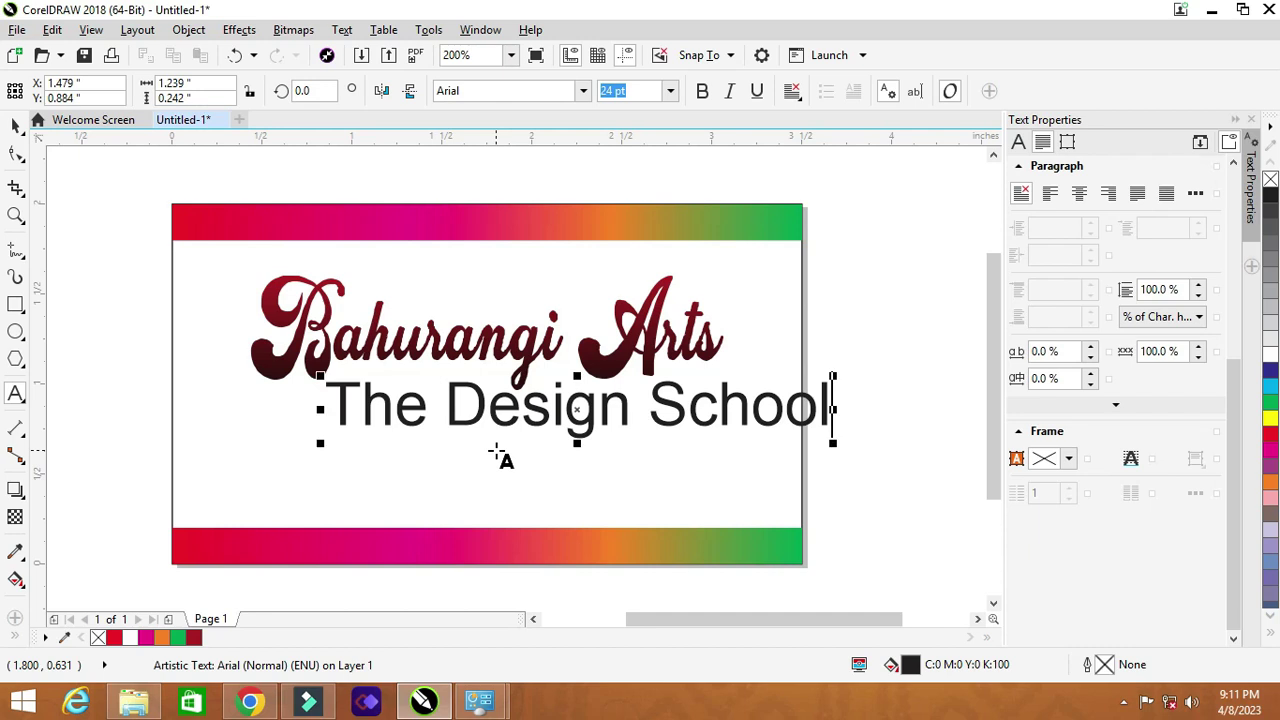
pyautogui.click(15, 125)
pyautogui.click(703, 92)
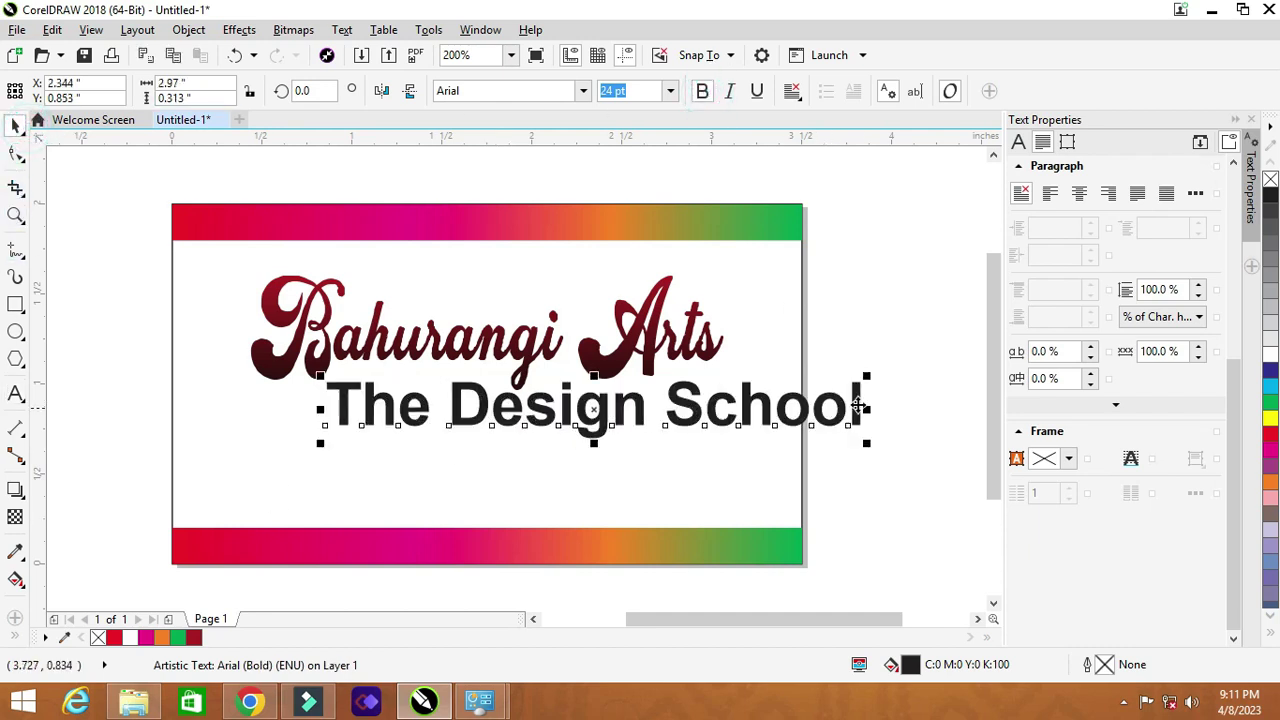
pyautogui.moveTo(866, 378); pyautogui.dragTo(843, 403)
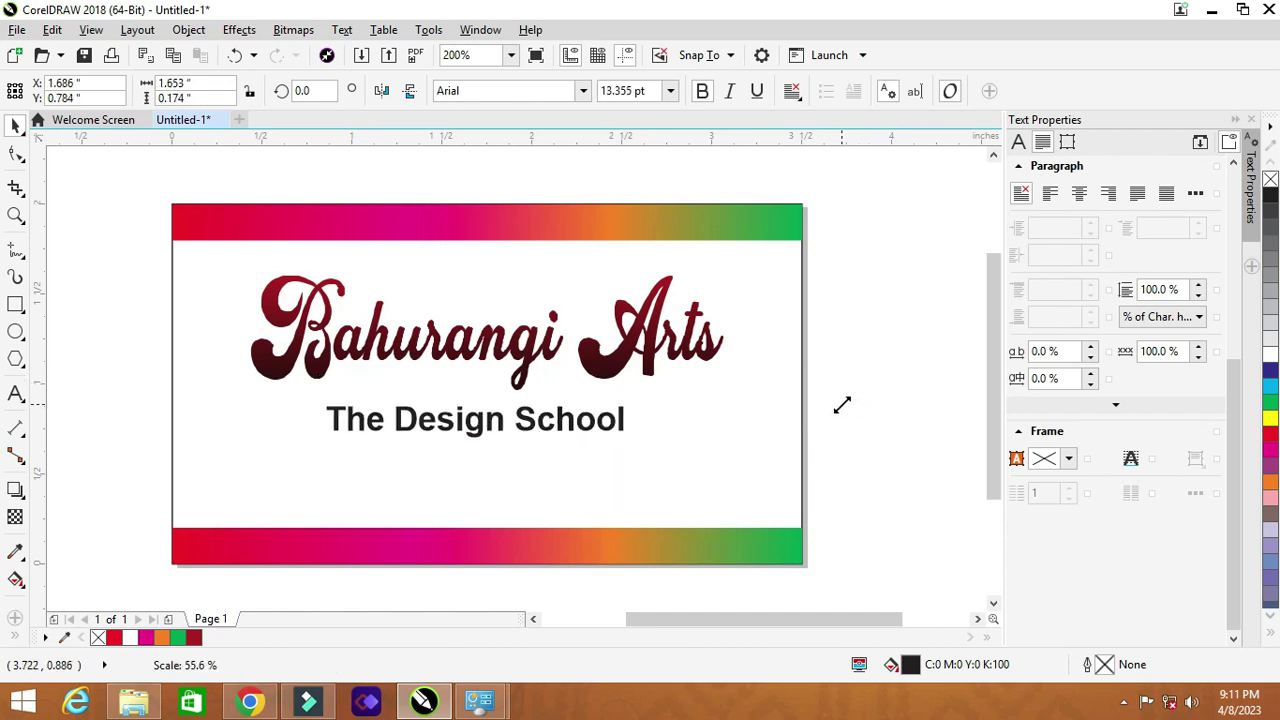
pyautogui.keyDown('shift'); pyautogui.click(727, 398); pyautogui.keyUp('shift')
# Step: Centre the subtitle horizontally on the card and move both text lines higher together
pyautogui.press('e')
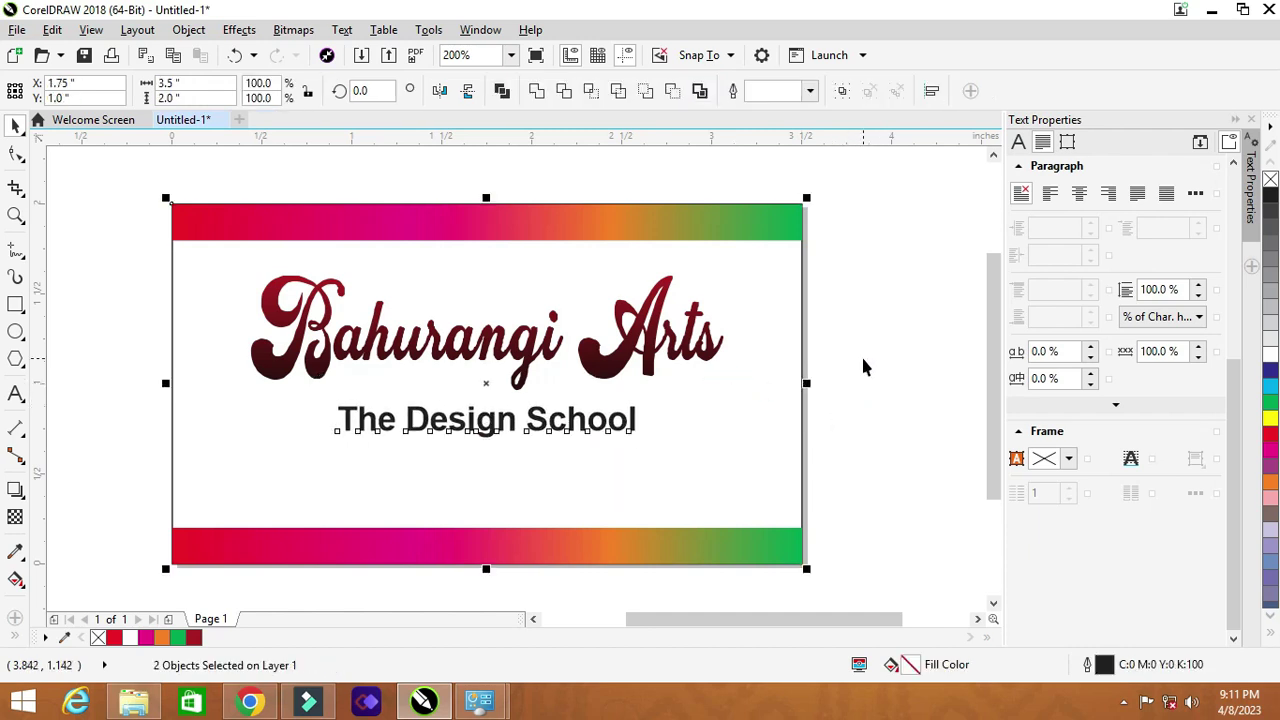
pyautogui.click(862, 360)
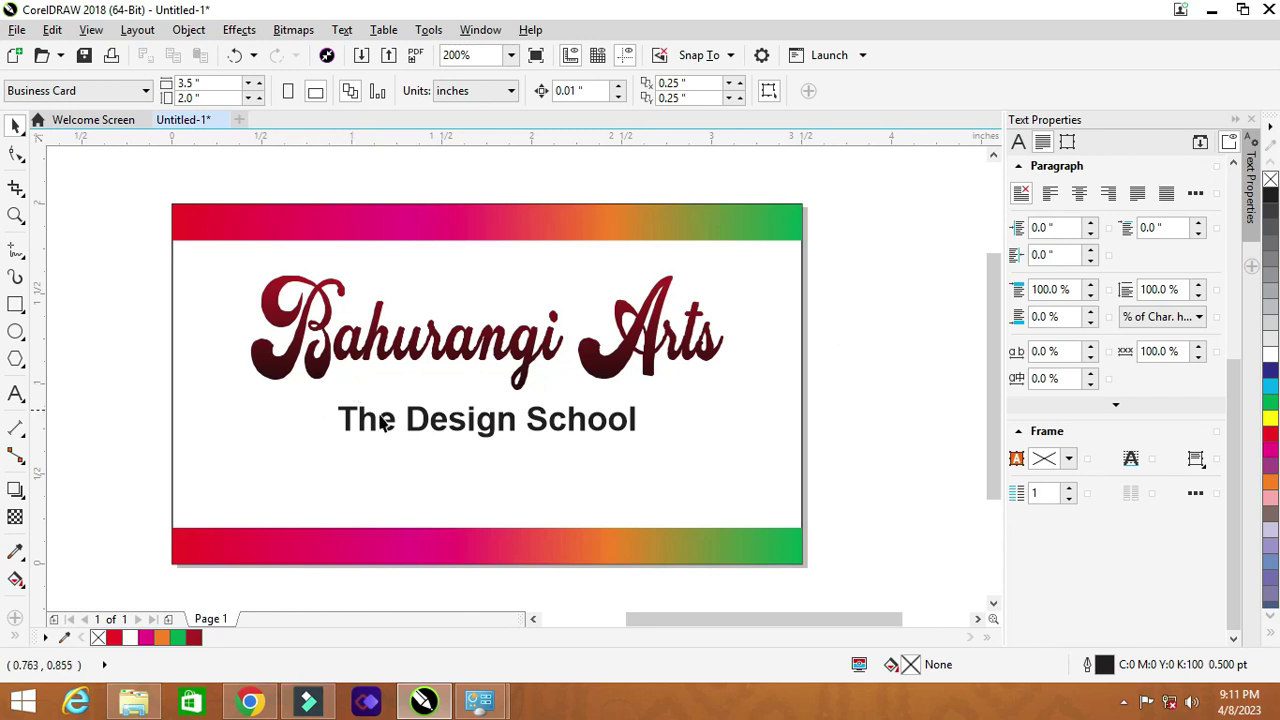
pyautogui.scroll(1, 575, 422)
pyautogui.scroll(-1, 600, 418)
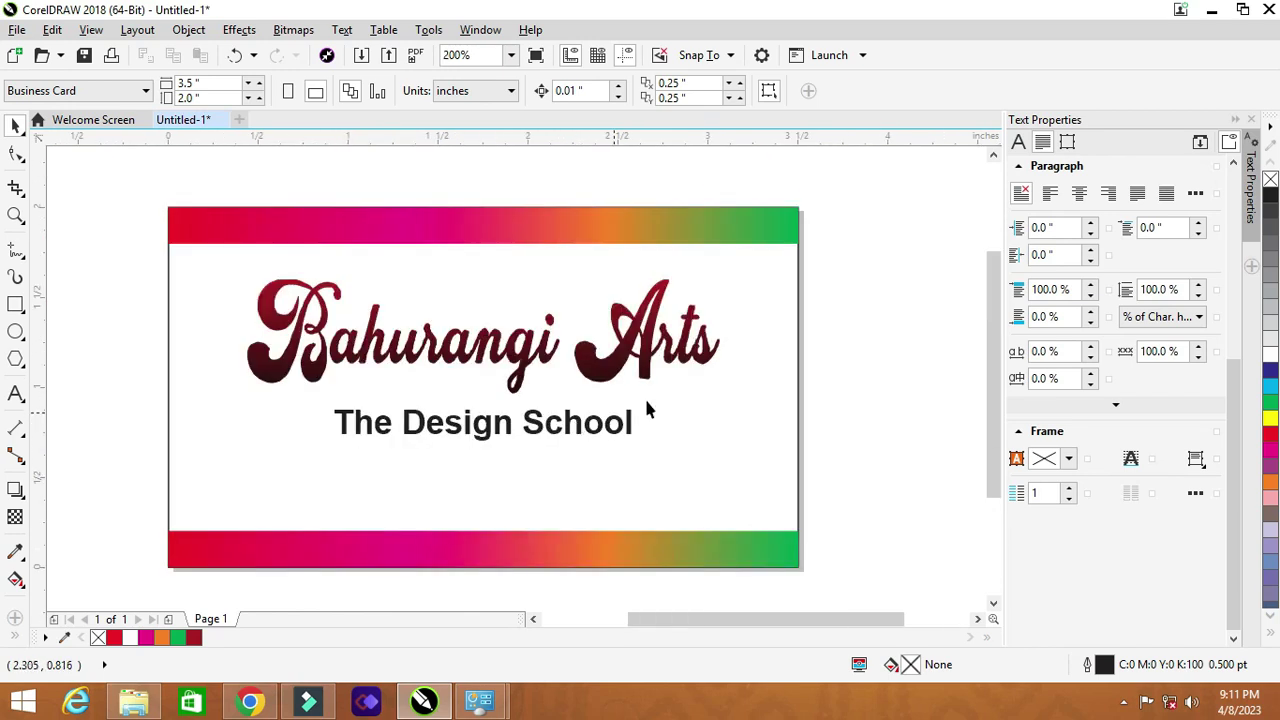
pyautogui.click(851, 335)
pyautogui.moveTo(134, 262); pyautogui.dragTo(823, 474)
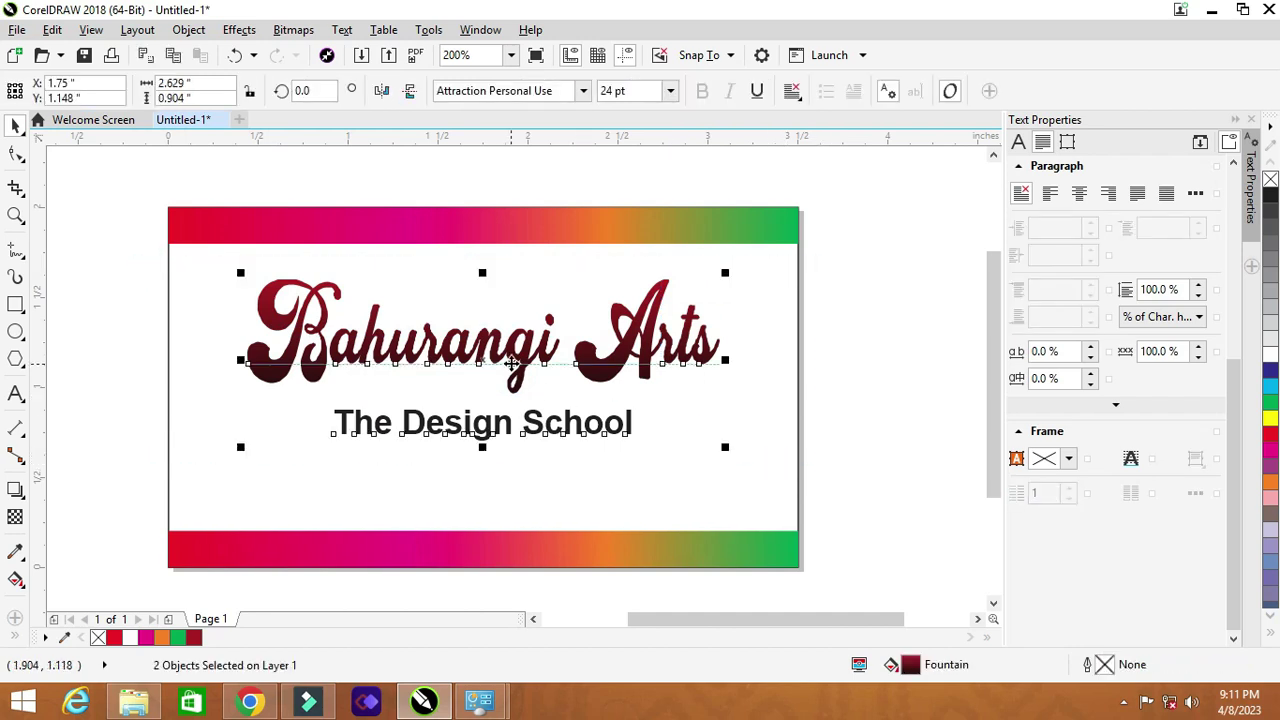
pyautogui.moveTo(512, 362); pyautogui.dragTo(512, 341)
pyautogui.click(593, 432)
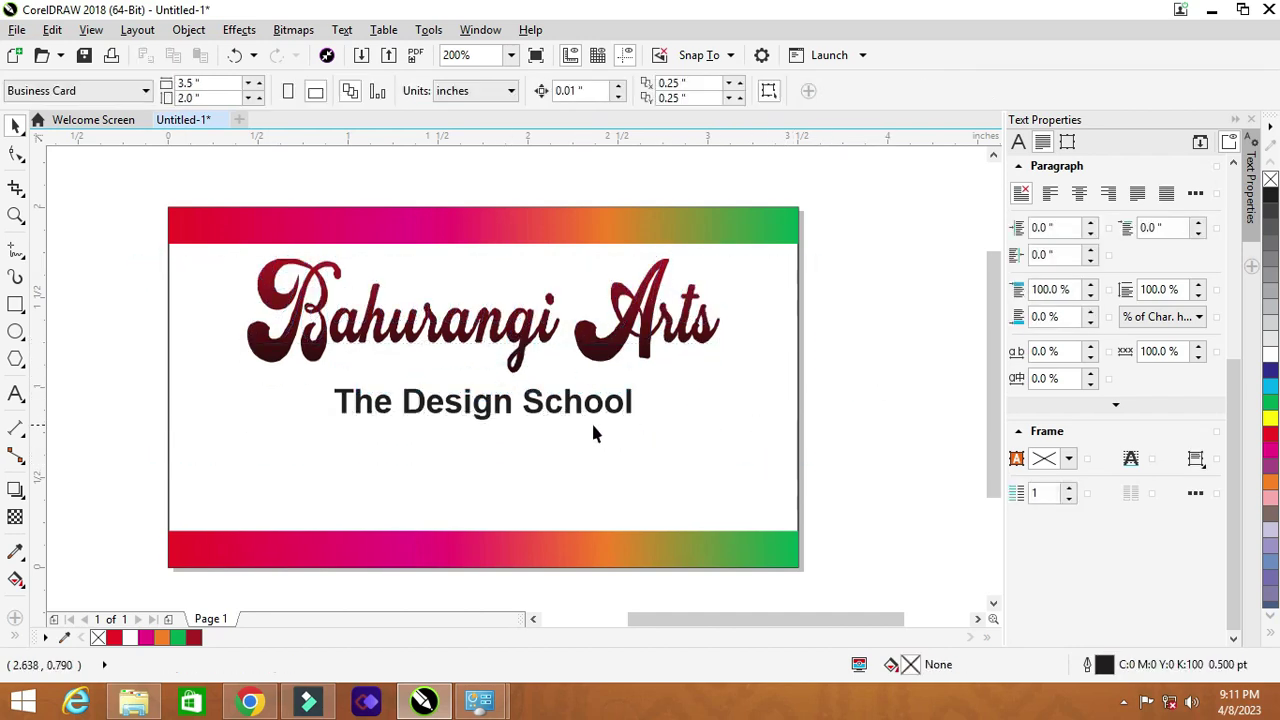
# Step: Make 'The Design School' red, replacing an initial dark blue choice
pyautogui.click(436, 418)
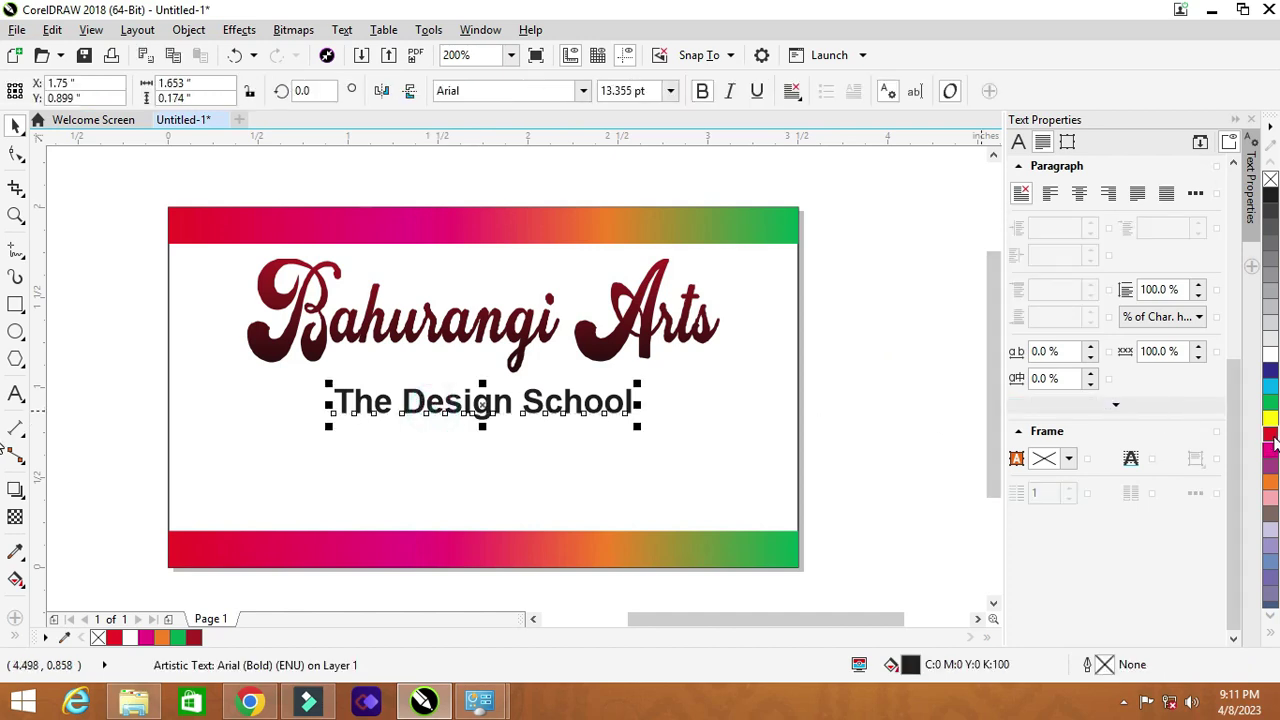
pyautogui.click(1271, 372)
pyautogui.click(938, 346)
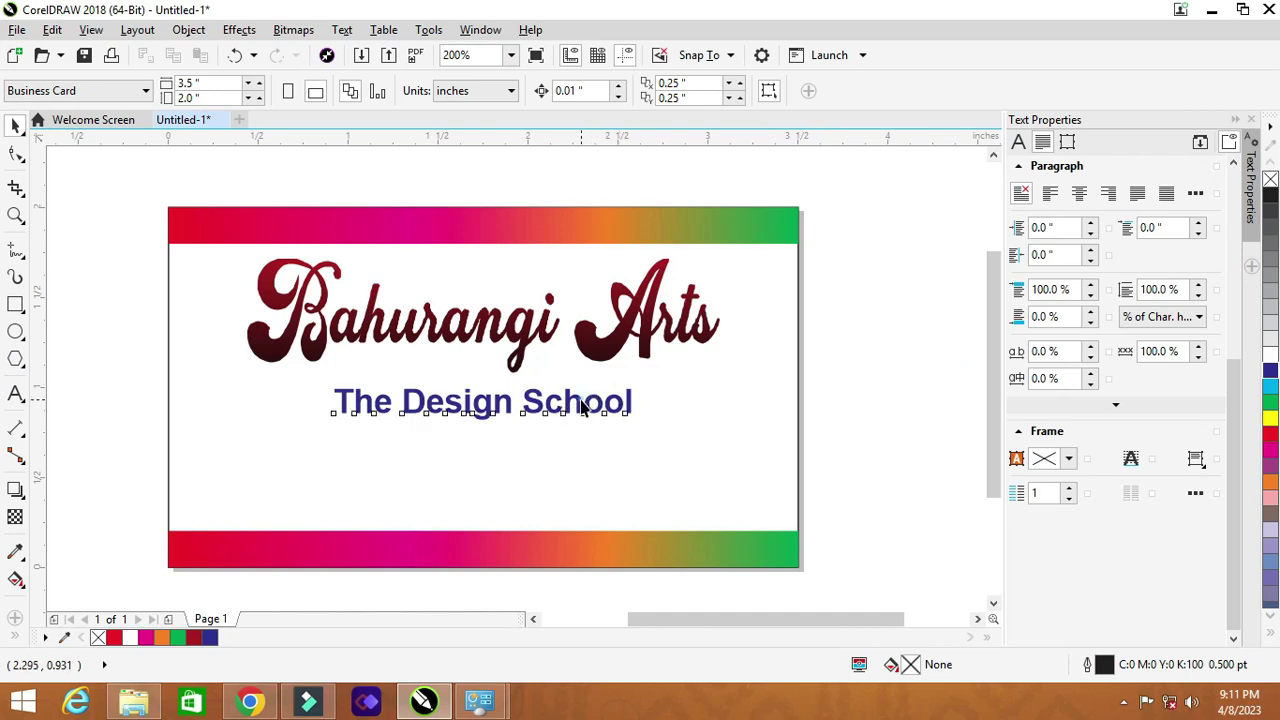
pyautogui.click(588, 405)
pyautogui.click(1271, 437)
pyautogui.click(901, 335)
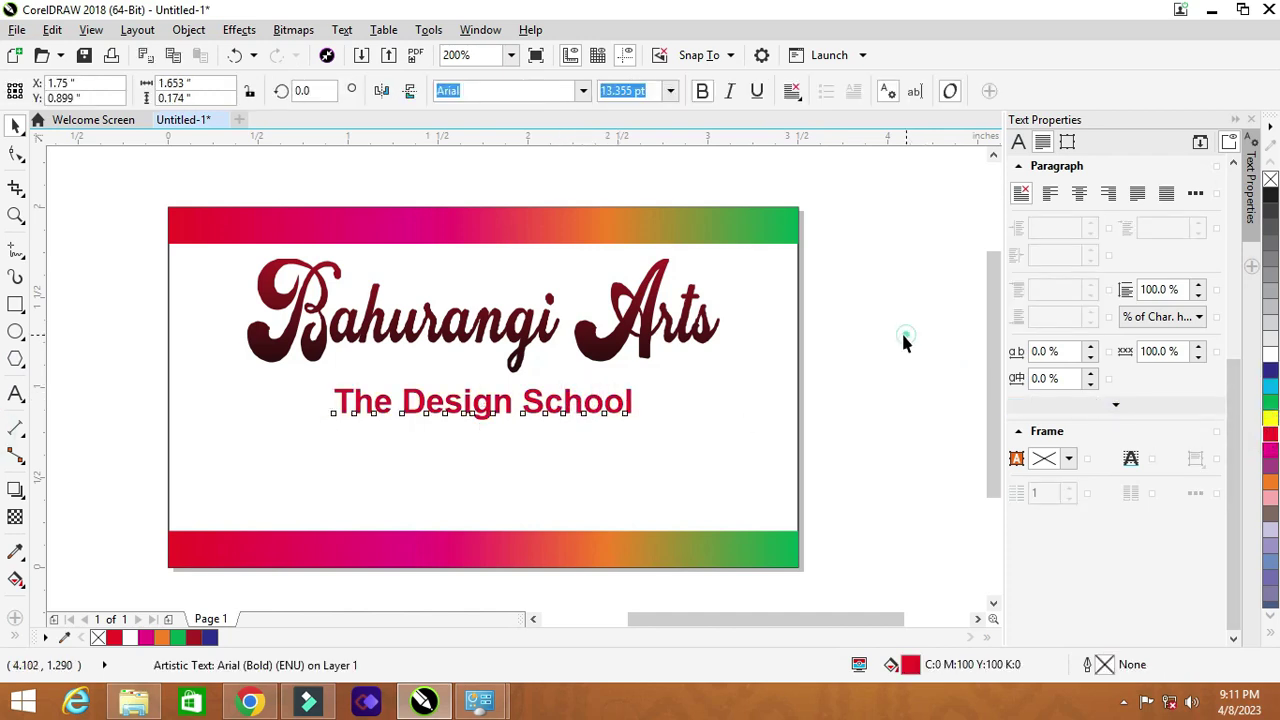
# Step: Draw a thin 3.13 × 0.021 in cyan bar with no outline under the subtitle, nudged slightly up
pyautogui.click(15, 304)
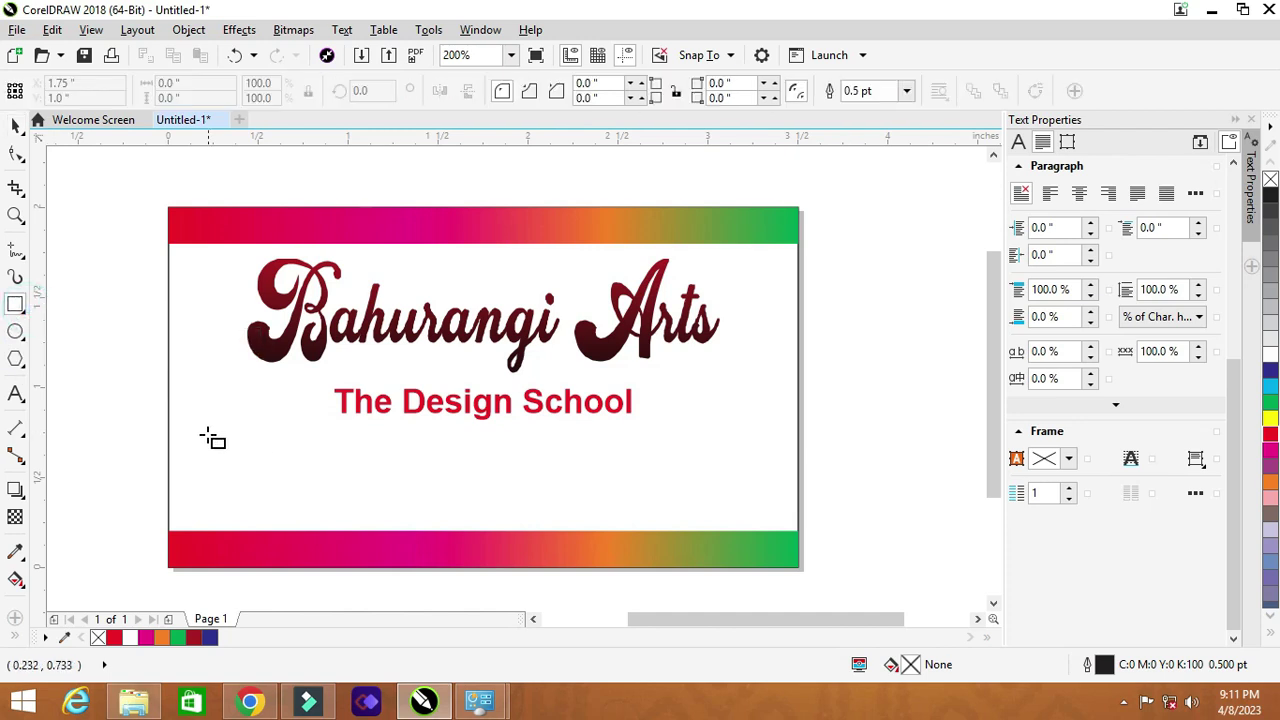
pyautogui.moveTo(198, 434); pyautogui.dragTo(765, 435)
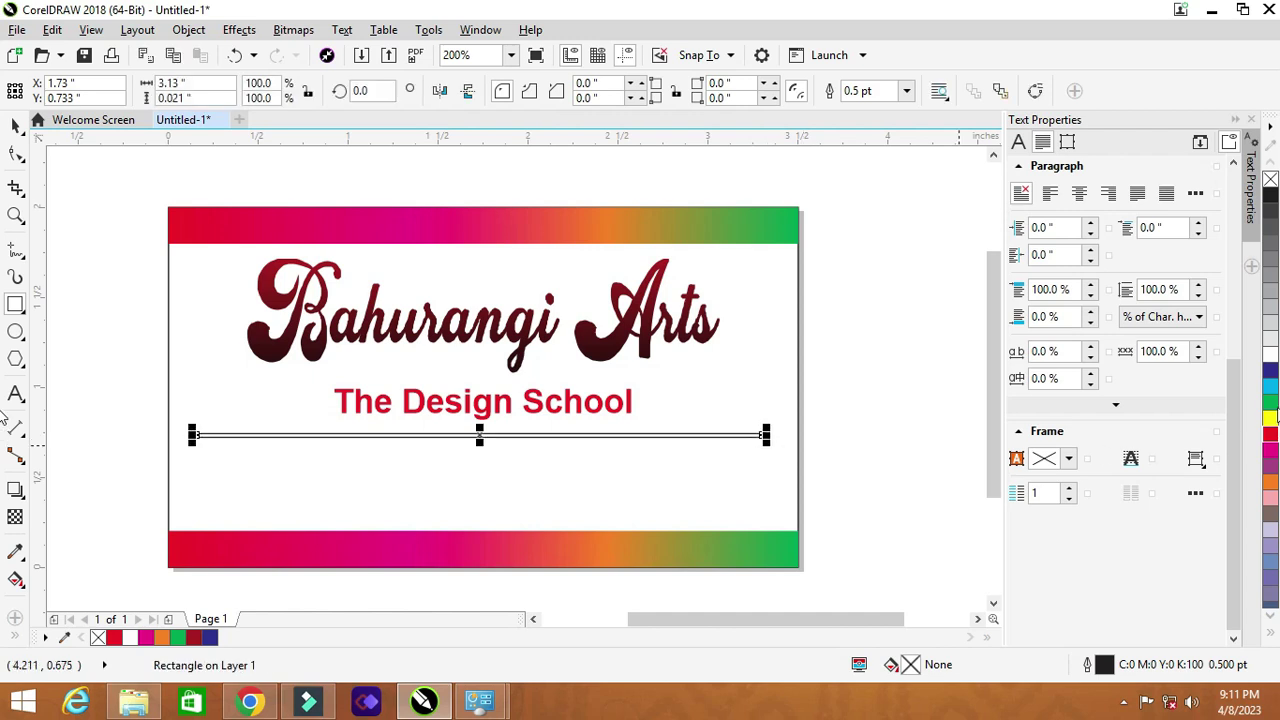
pyautogui.click(1272, 385)
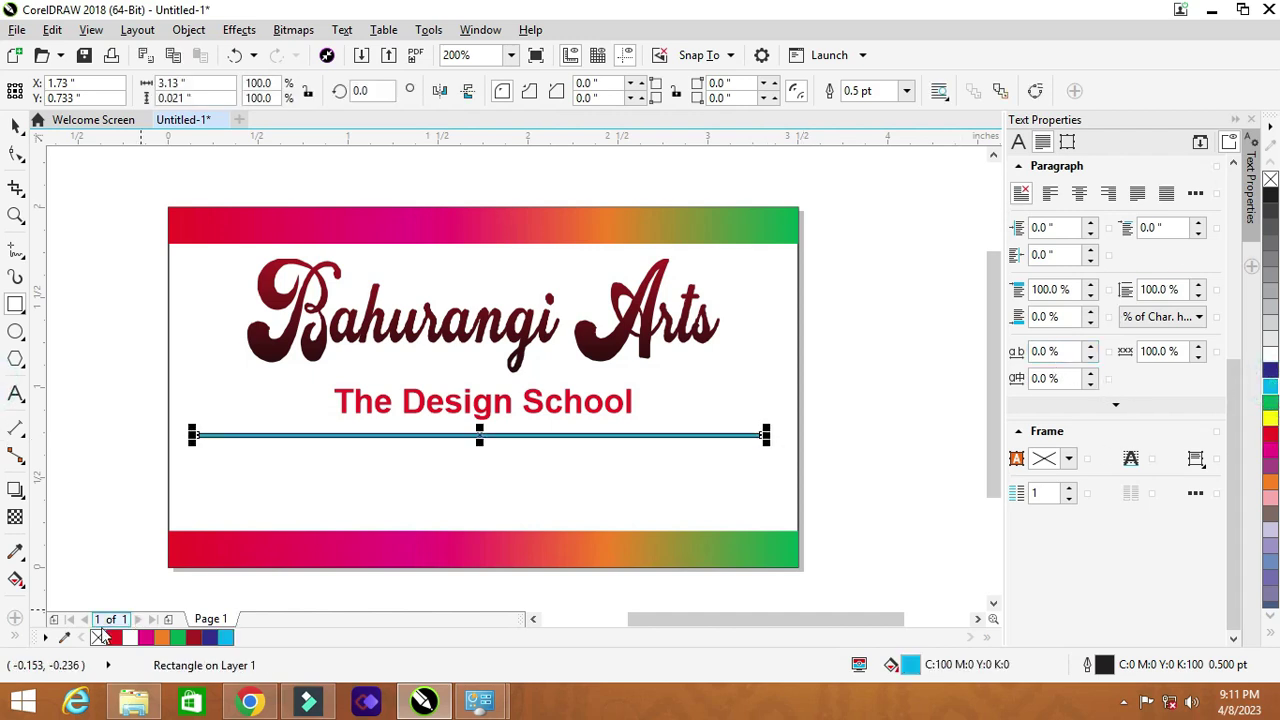
pyautogui.rightClick(100, 638)
pyautogui.click(16, 124)
pyautogui.press('Up')
pyautogui.press('Up')
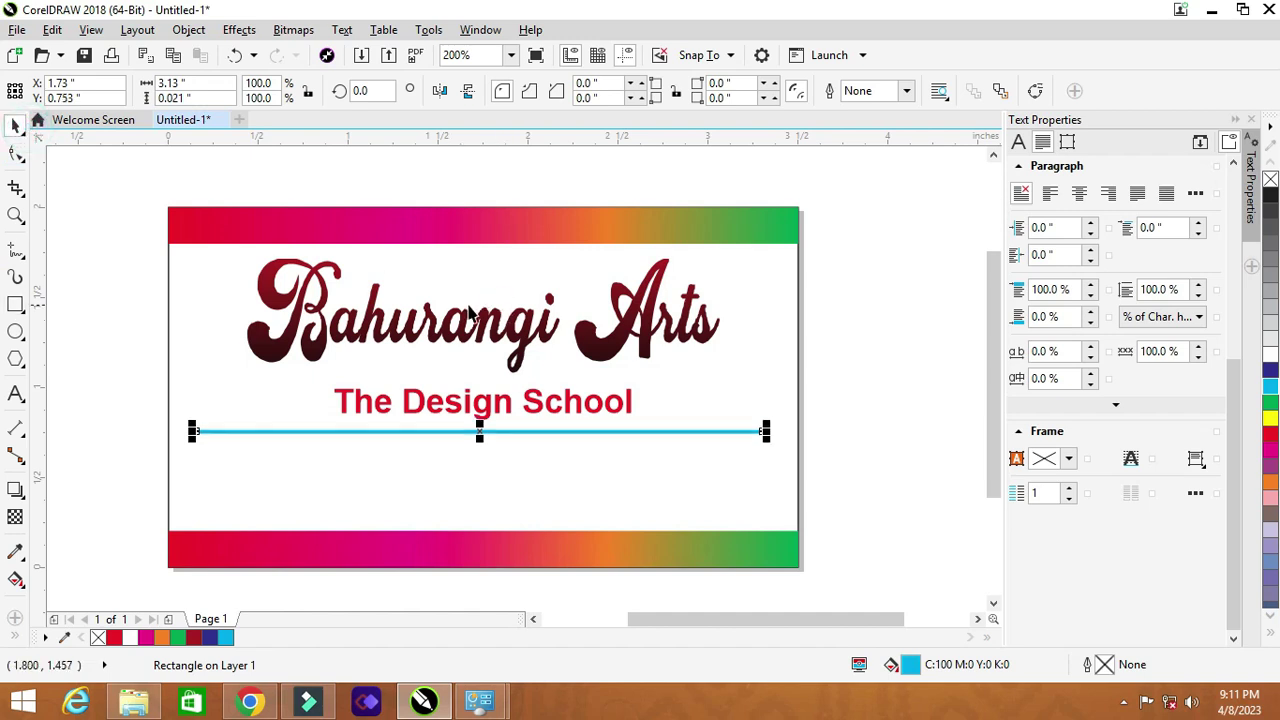
pyautogui.click(16, 394)
# Step: Type 'Arts & Craft, | Drawing | Painting | Education | Learning | Sketching & Many More...' below the divider
pyautogui.click(219, 477)
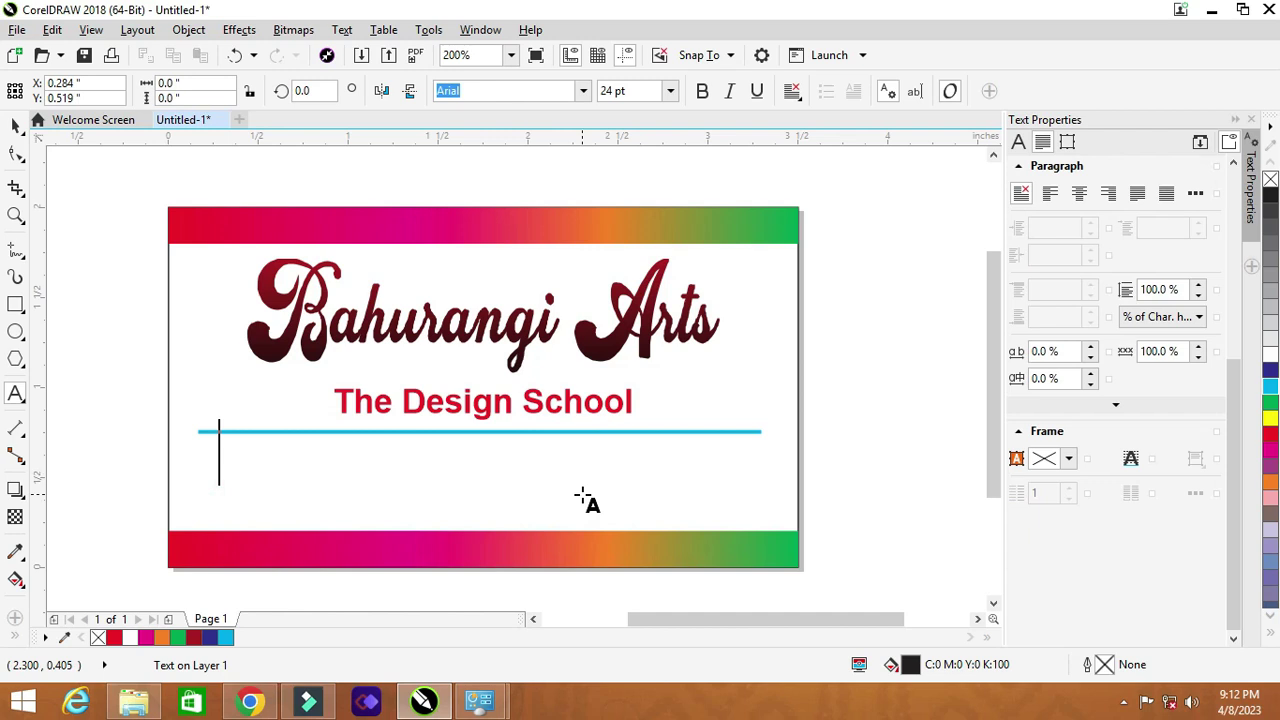
pyautogui.write('A')
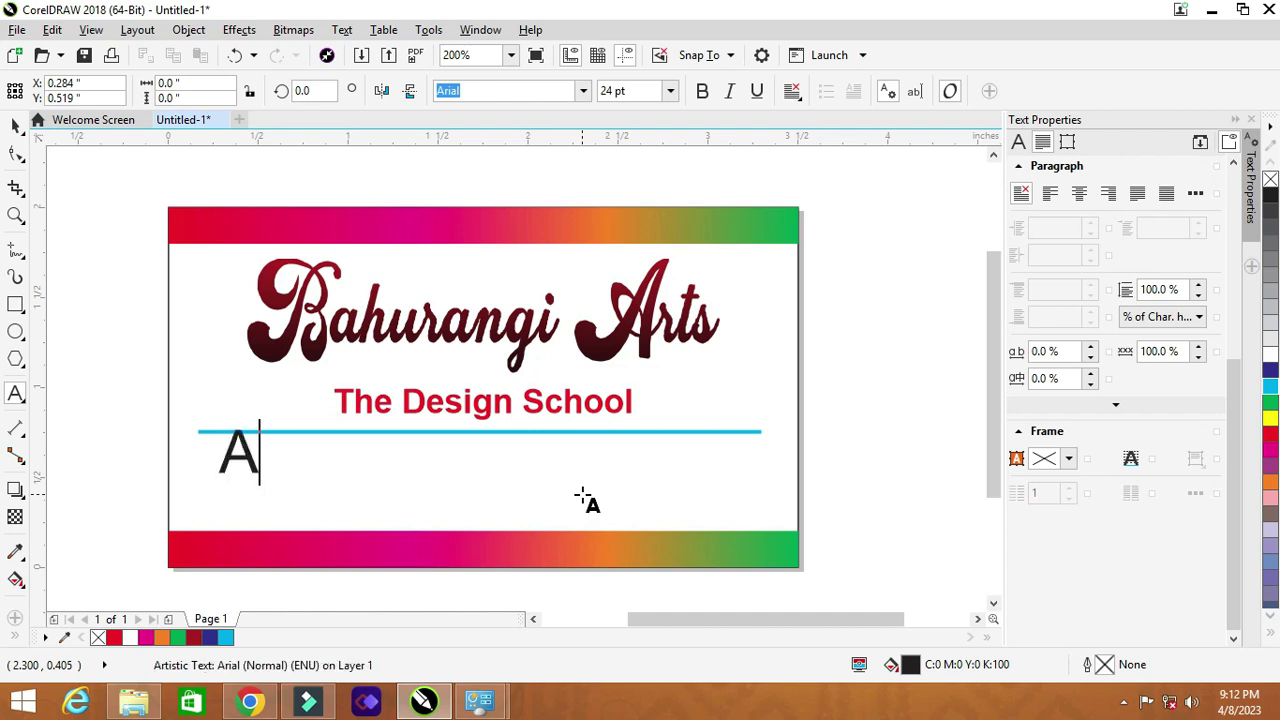
pyautogui.press('BackSpace')
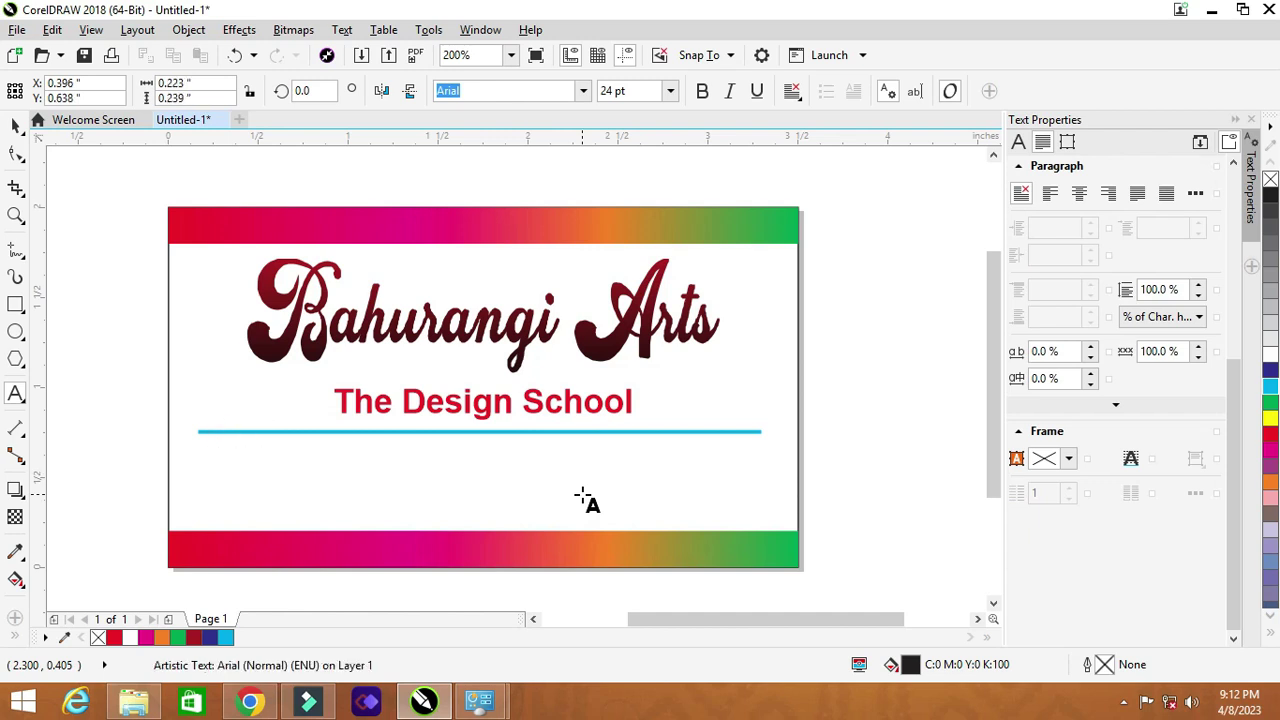
pyautogui.write('Arts ')
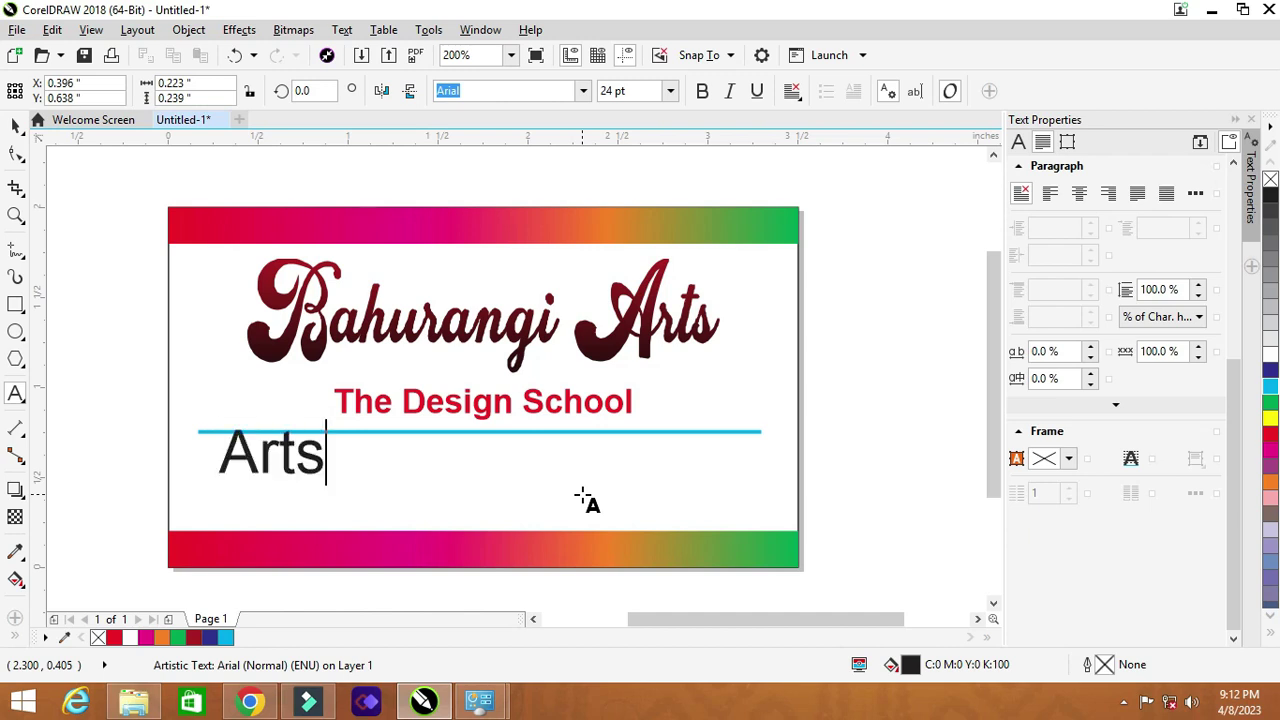
pyautogui.write('& Cr')
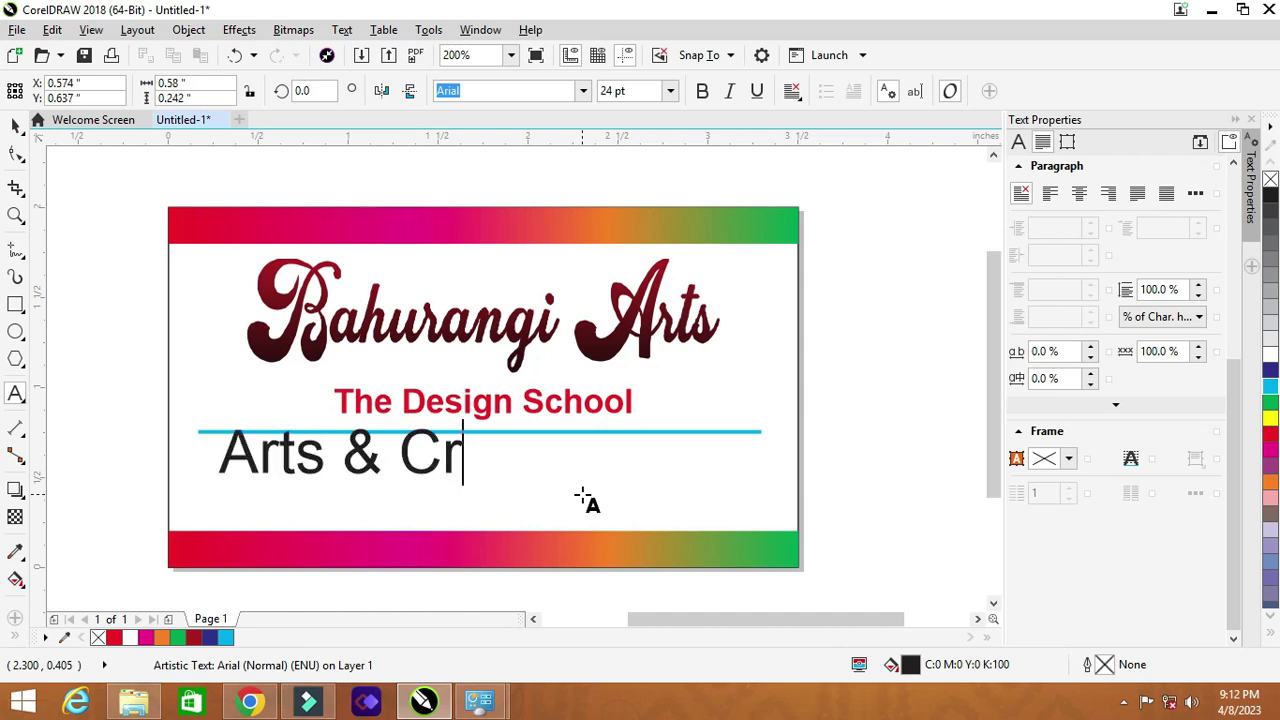
pyautogui.write('aft')
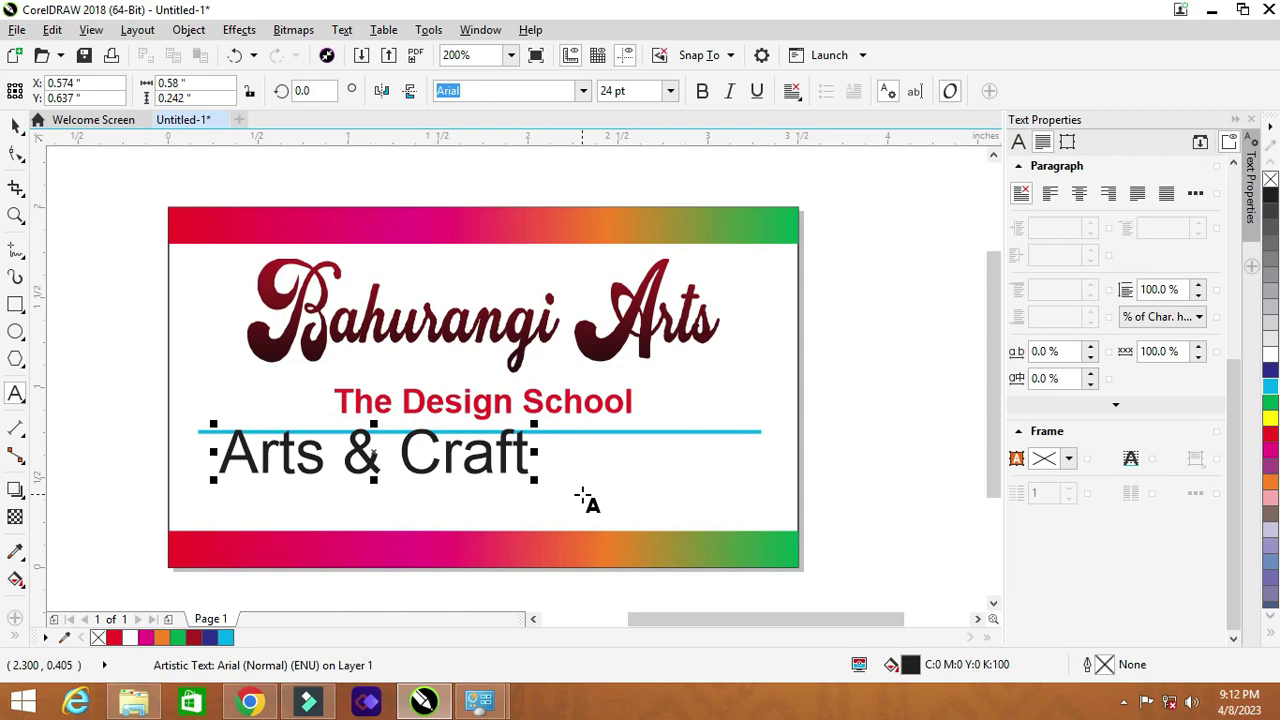
pyautogui.write(',')
pyautogui.write(' |')
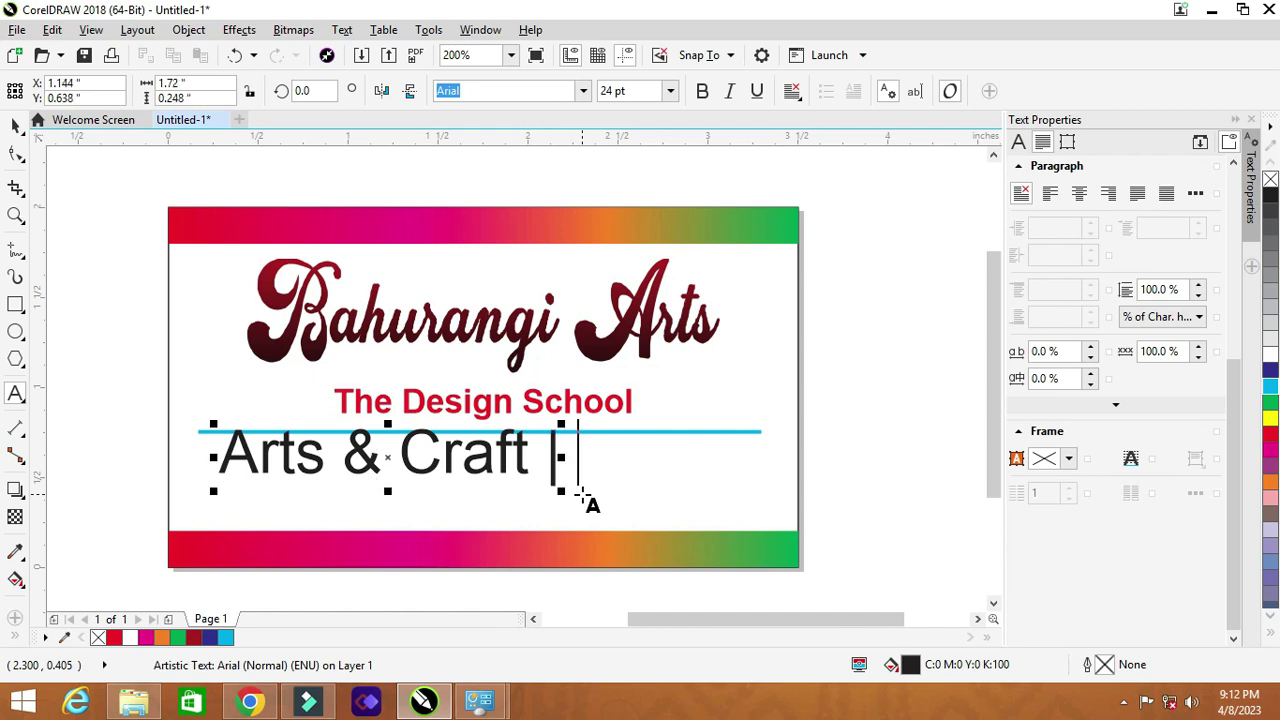
pyautogui.write(' D')
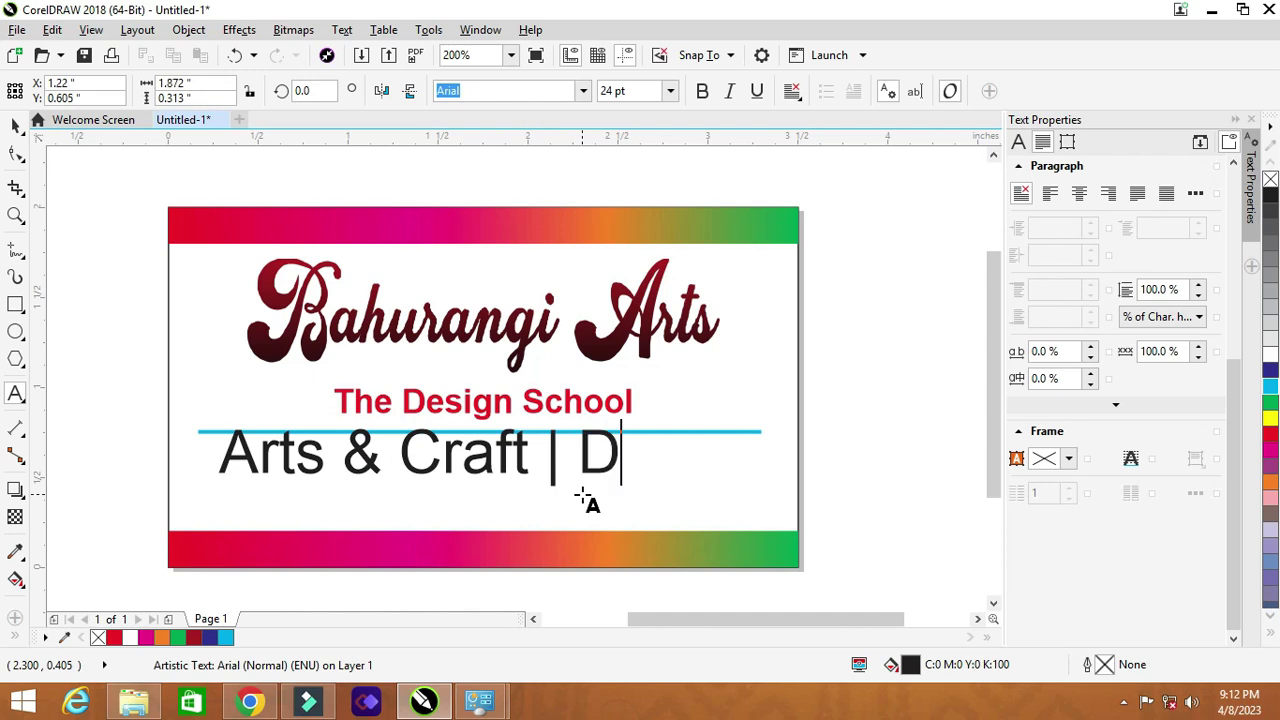
pyautogui.write('rawing ')
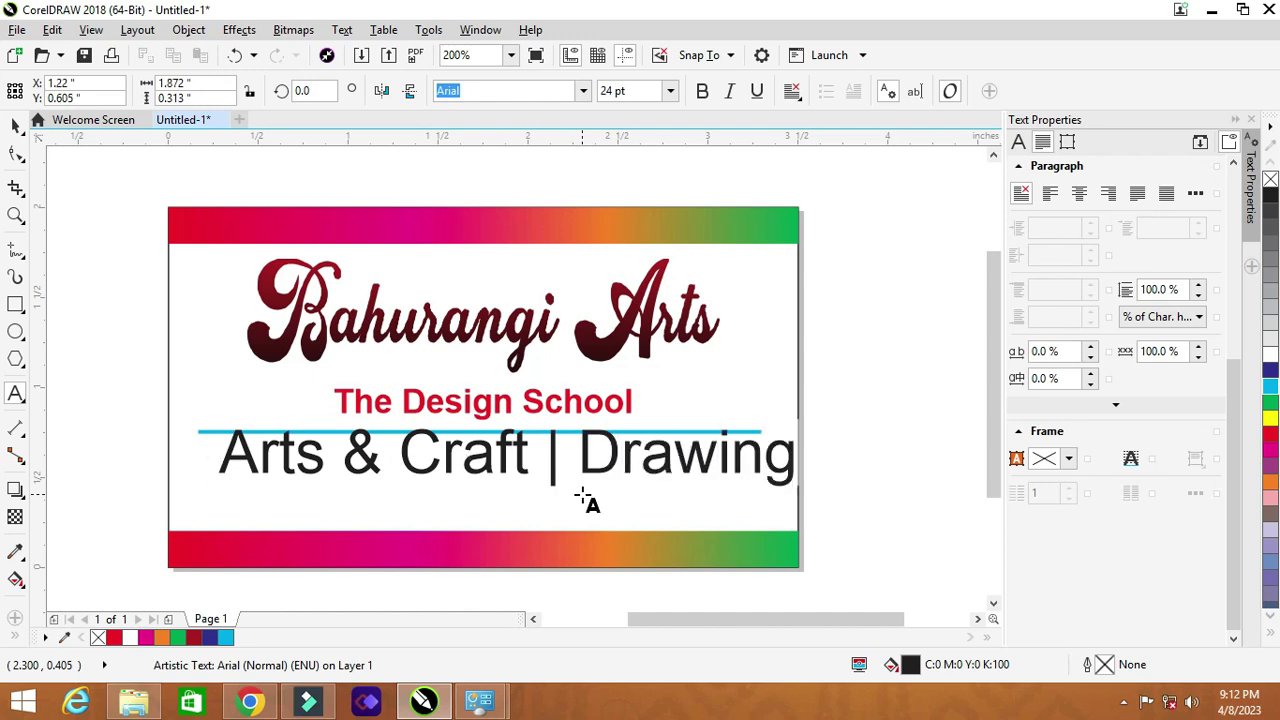
pyautogui.write('|')
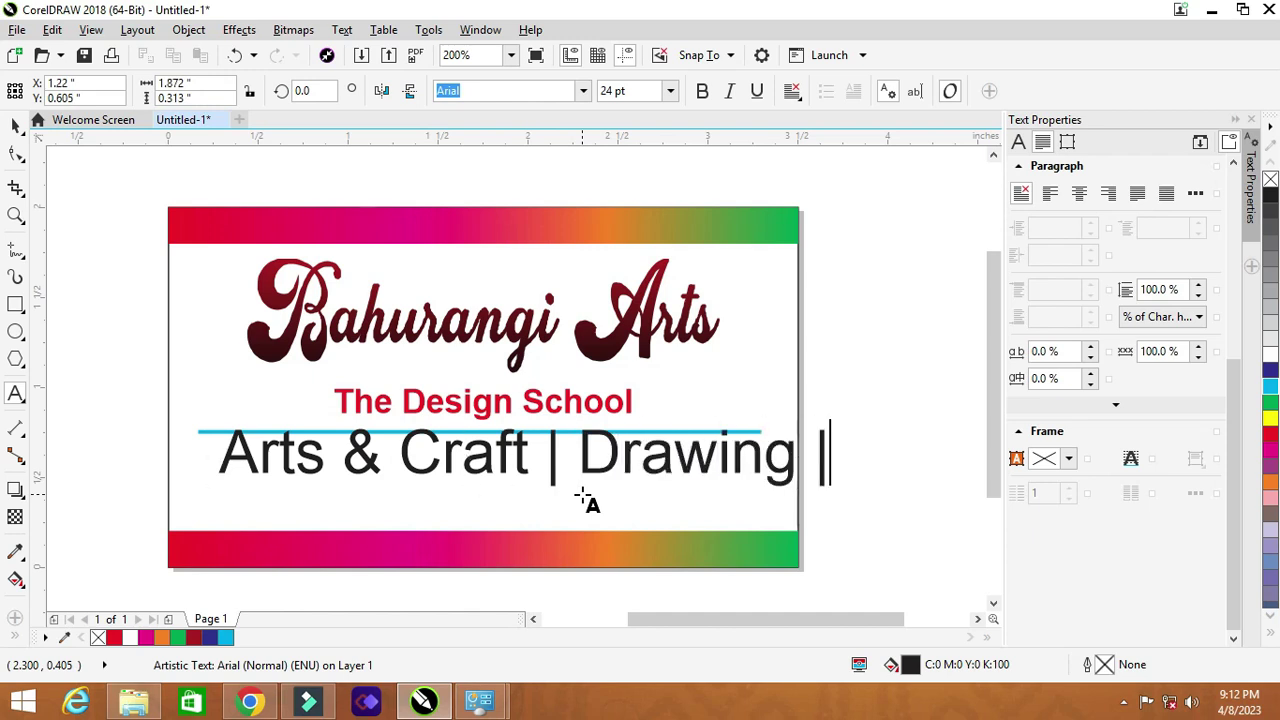
pyautogui.write(' Pain')
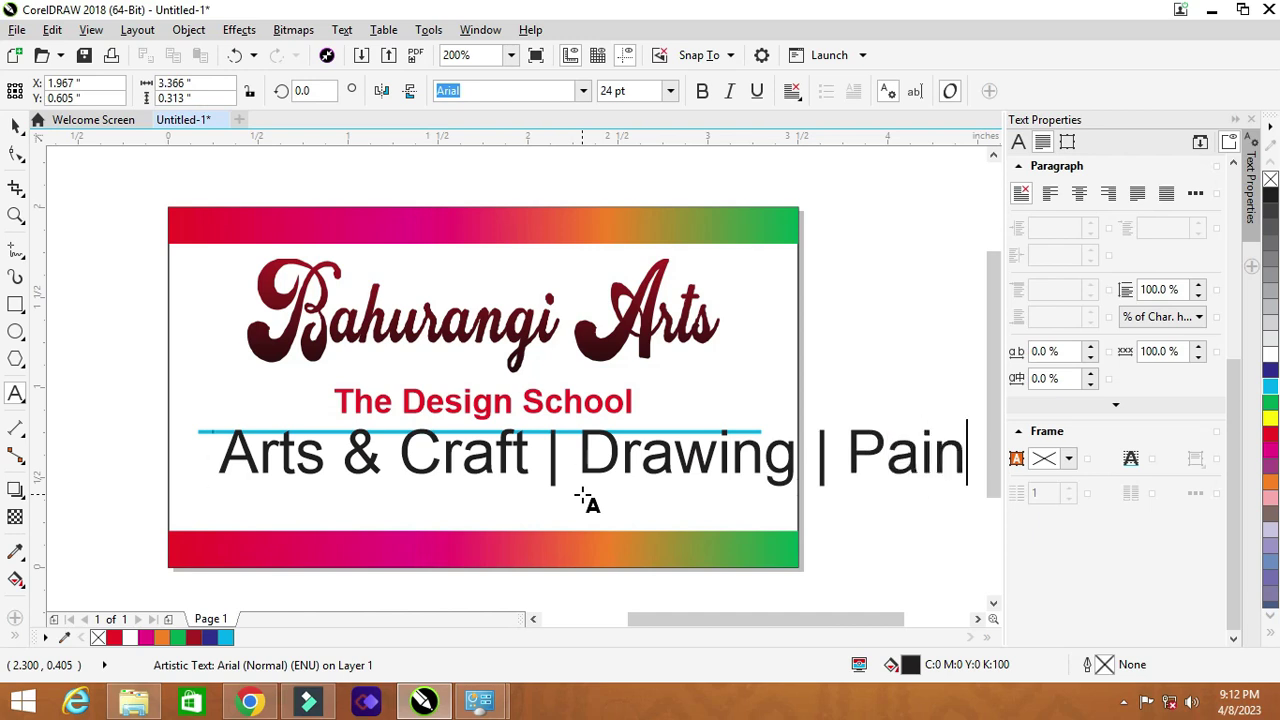
pyautogui.write('ting')
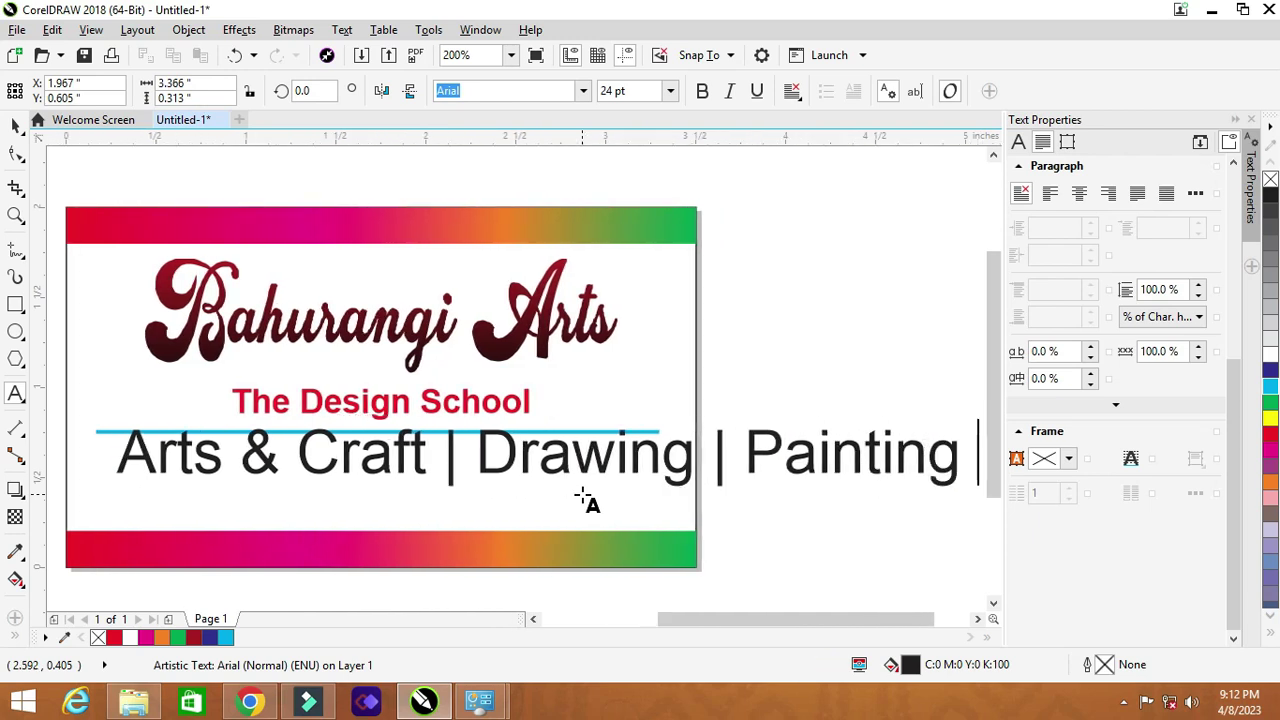
pyautogui.write(' | Ed')
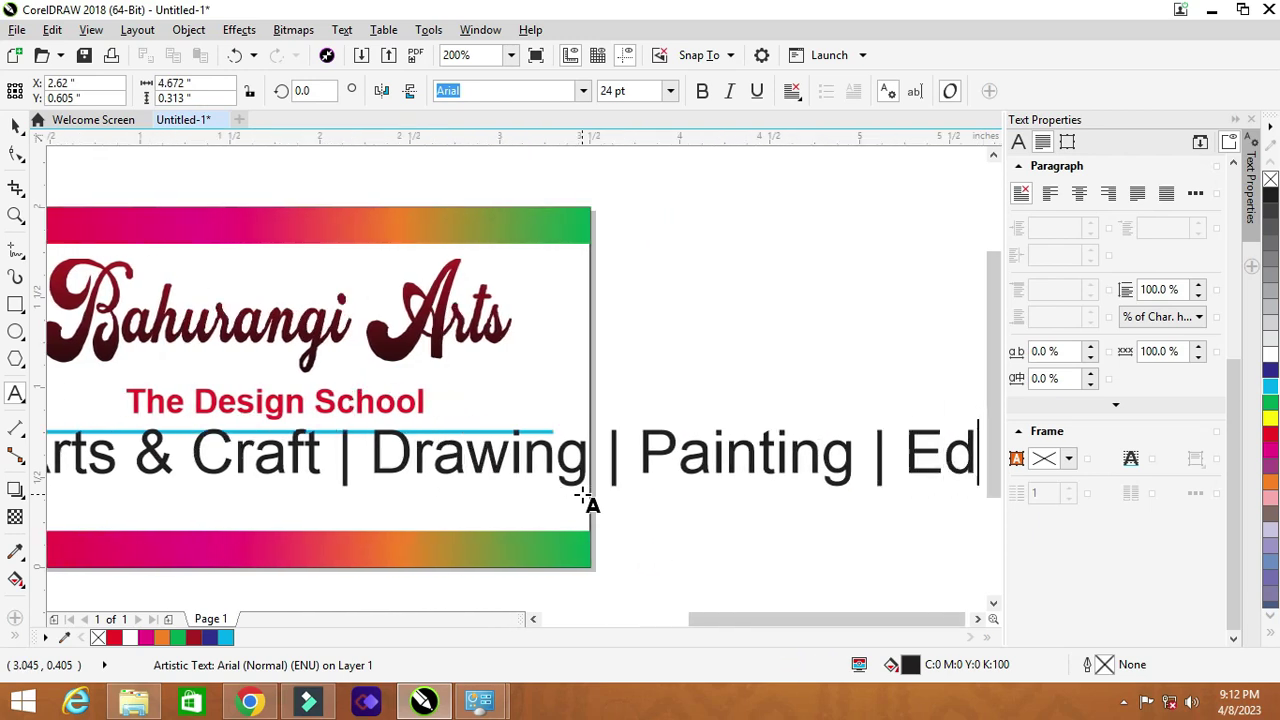
pyautogui.write('uca')
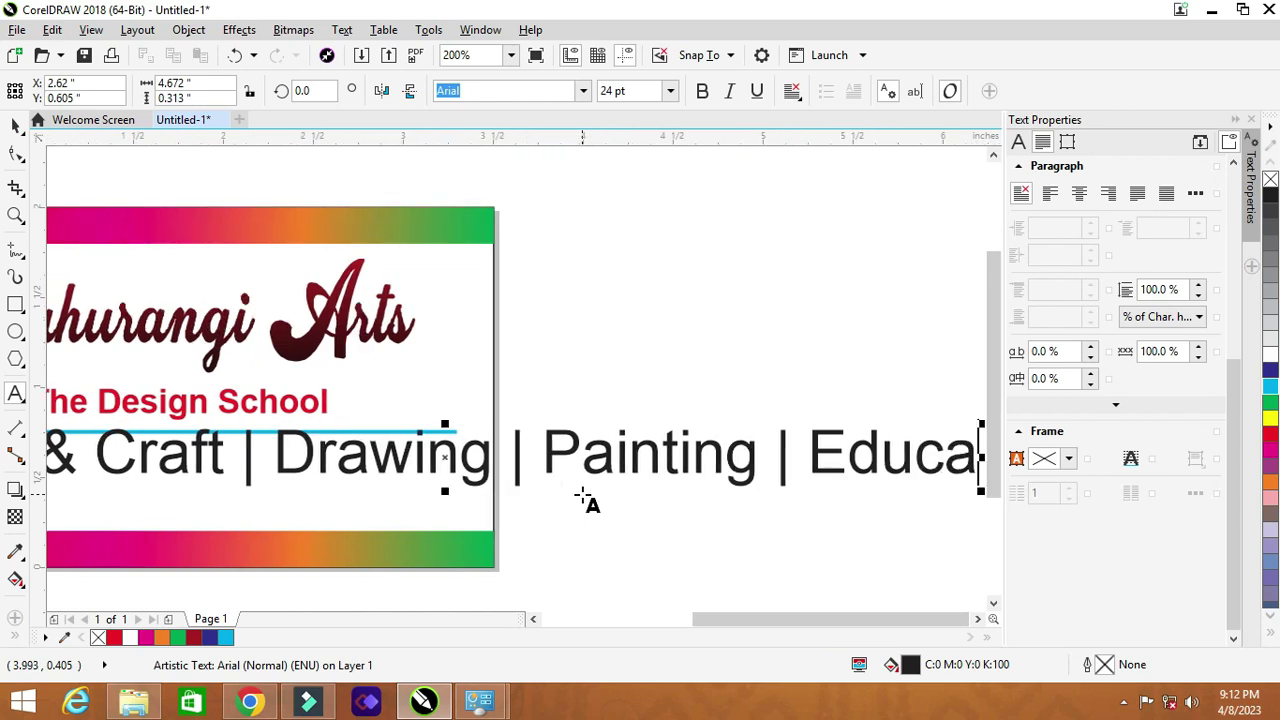
pyautogui.write('tion')
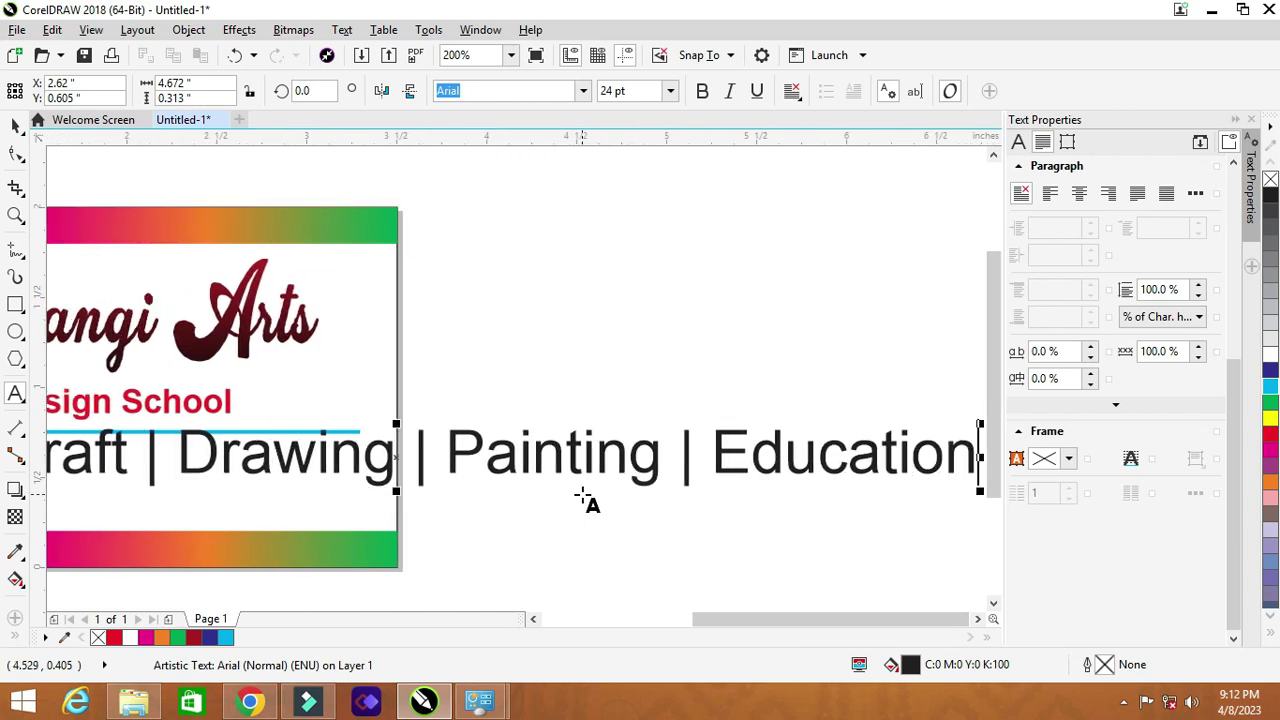
pyautogui.write(' | ')
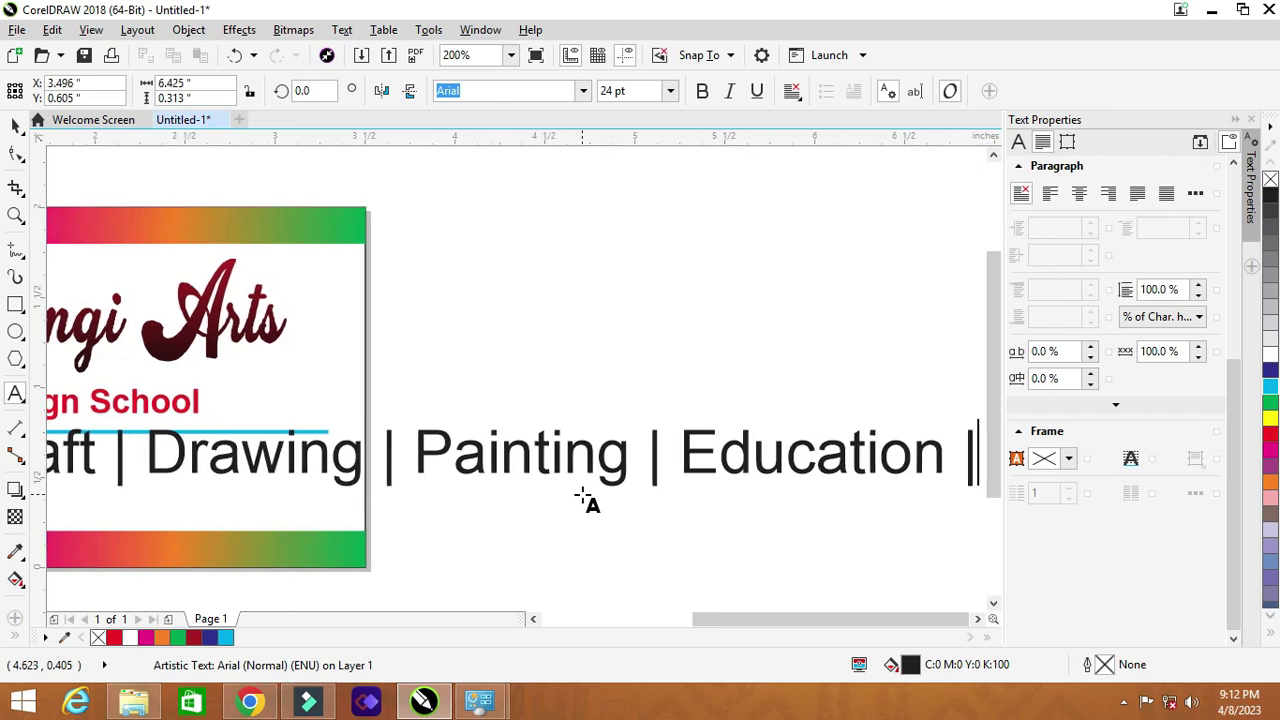
pyautogui.write('Lear')
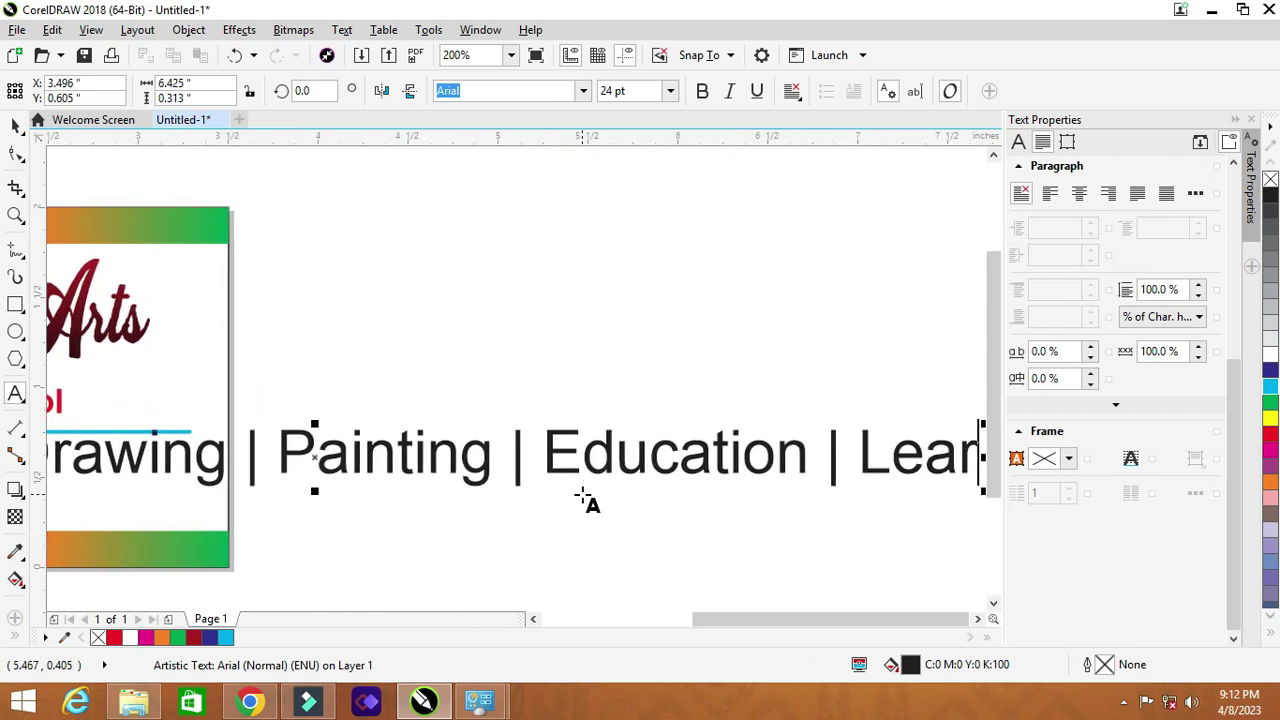
pyautogui.write('ning')
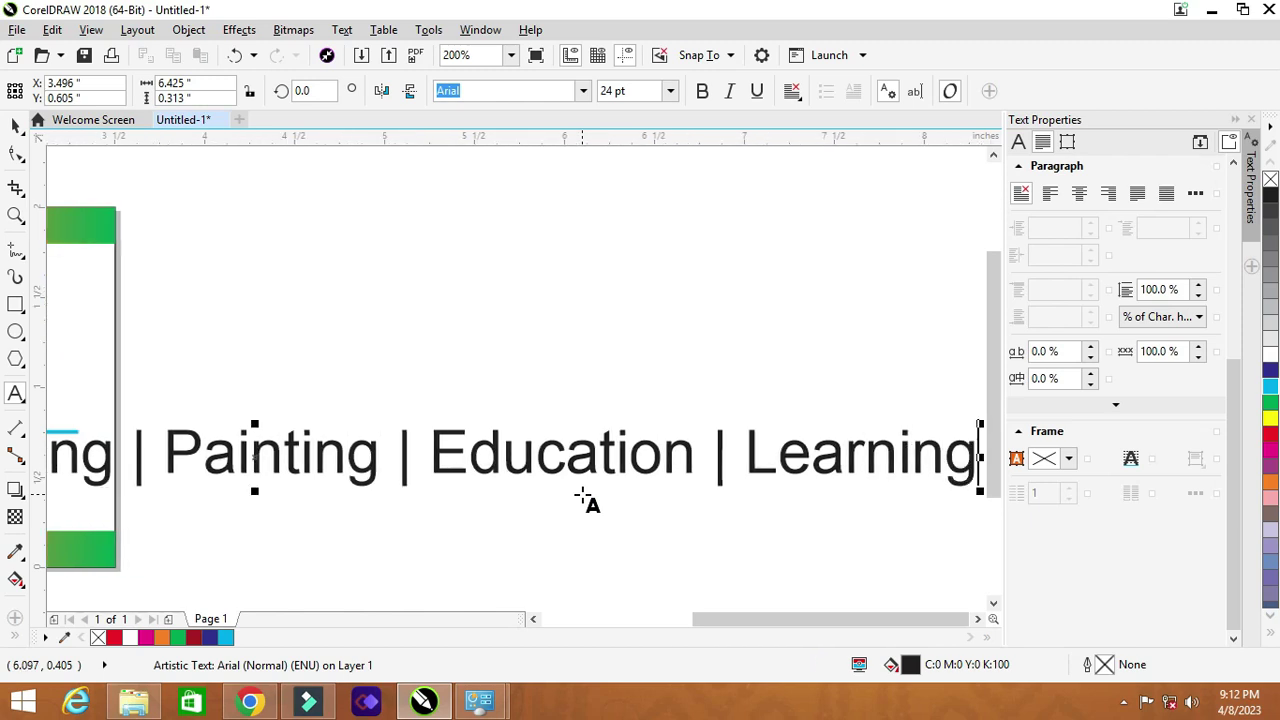
pyautogui.write(' | ')
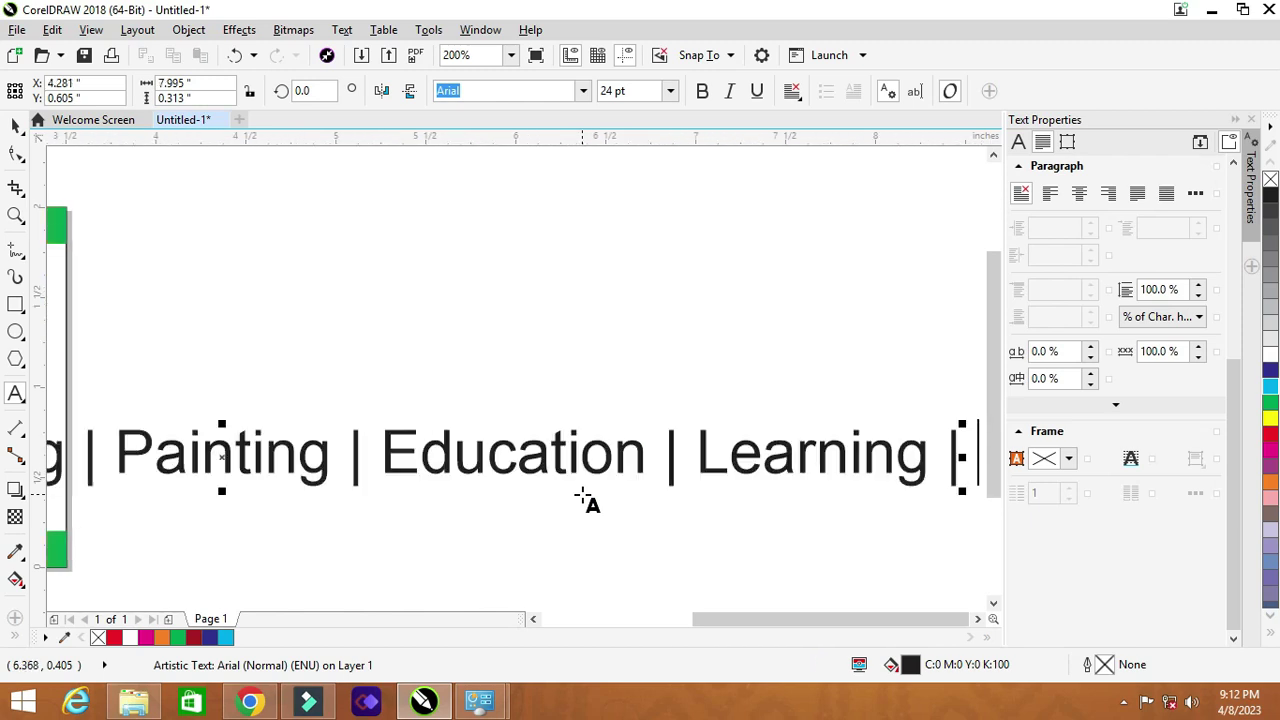
pyautogui.write('Sketch')
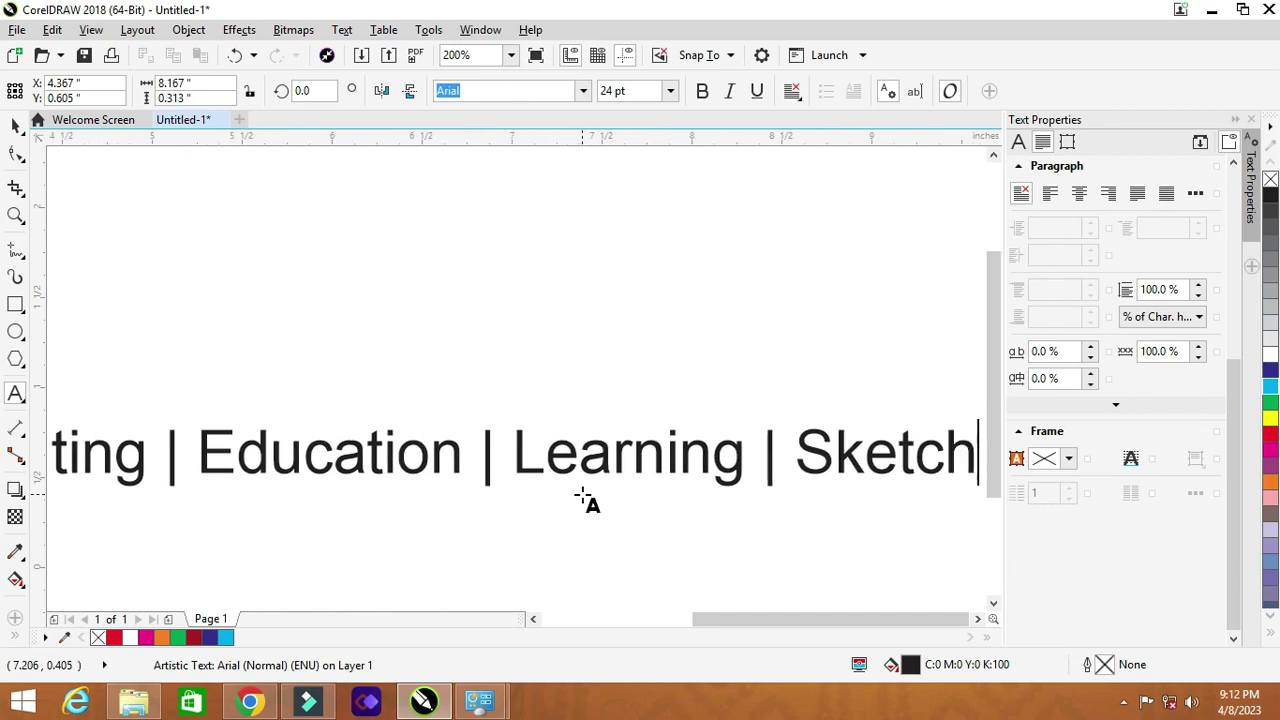
pyautogui.write('ing')
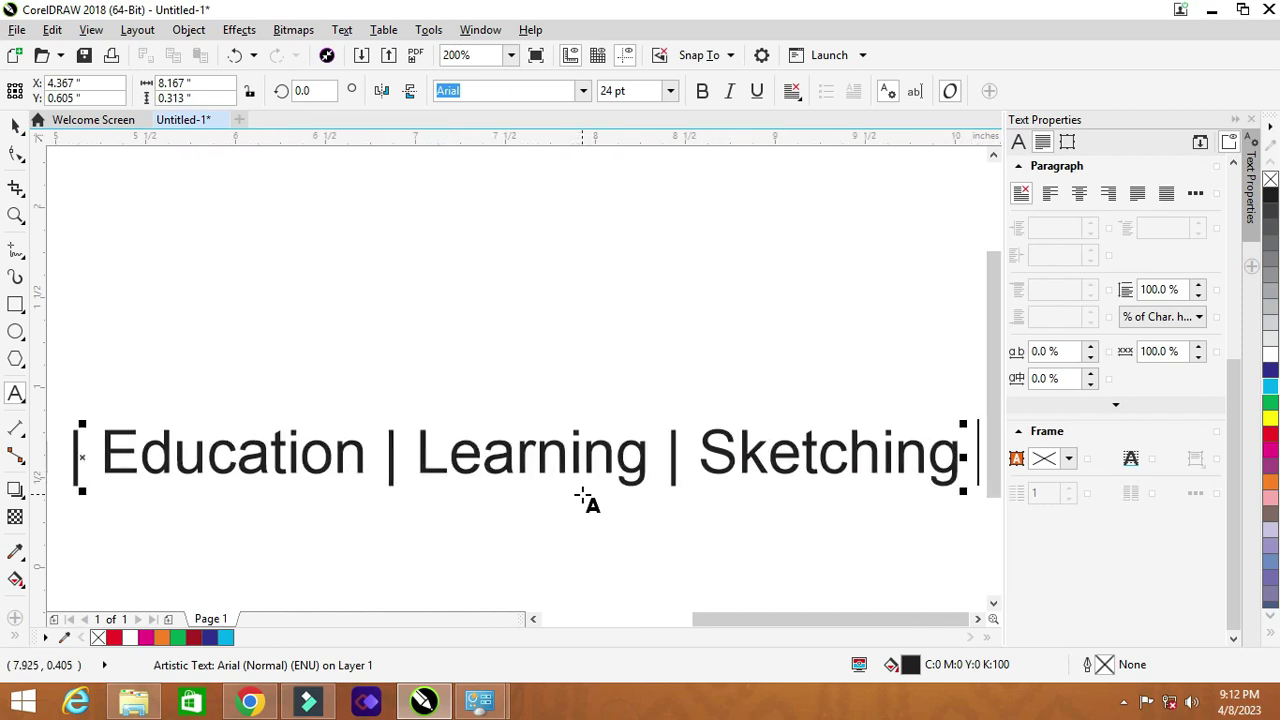
pyautogui.write(' & Many More...')
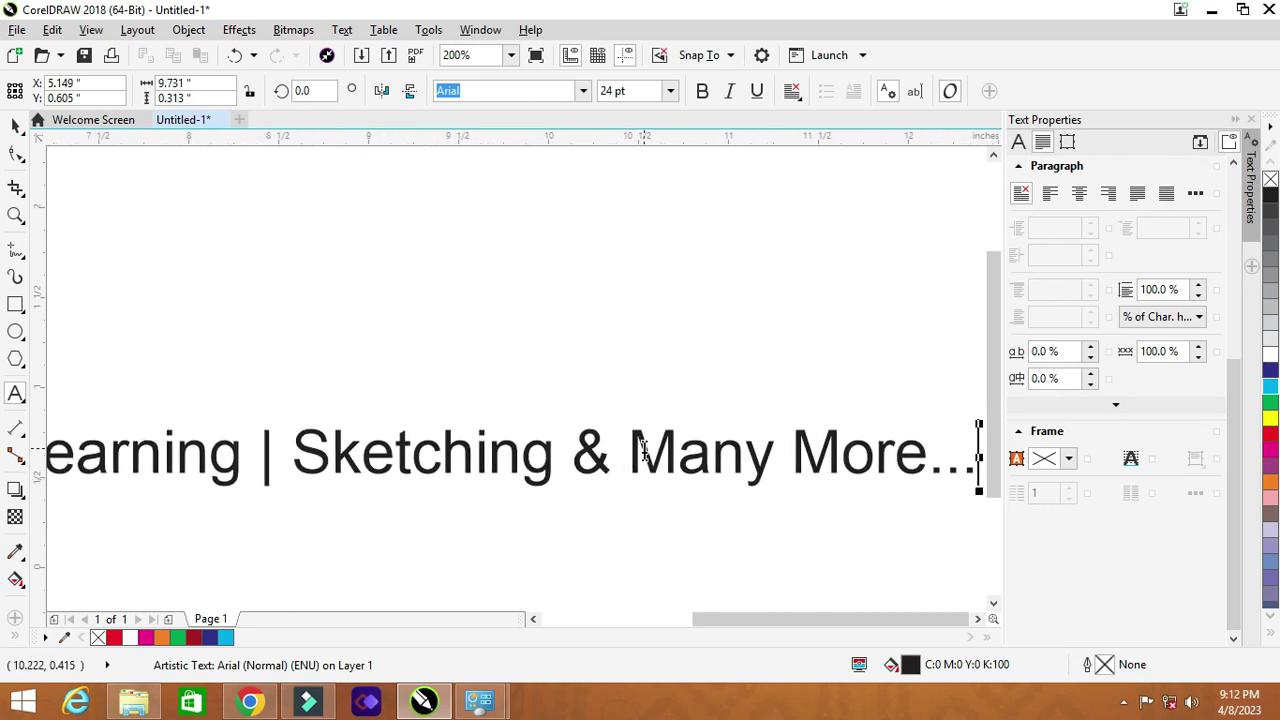
# Step: Make the services text 10 pt and bold
pyautogui.scroll(-4, 643, 448)
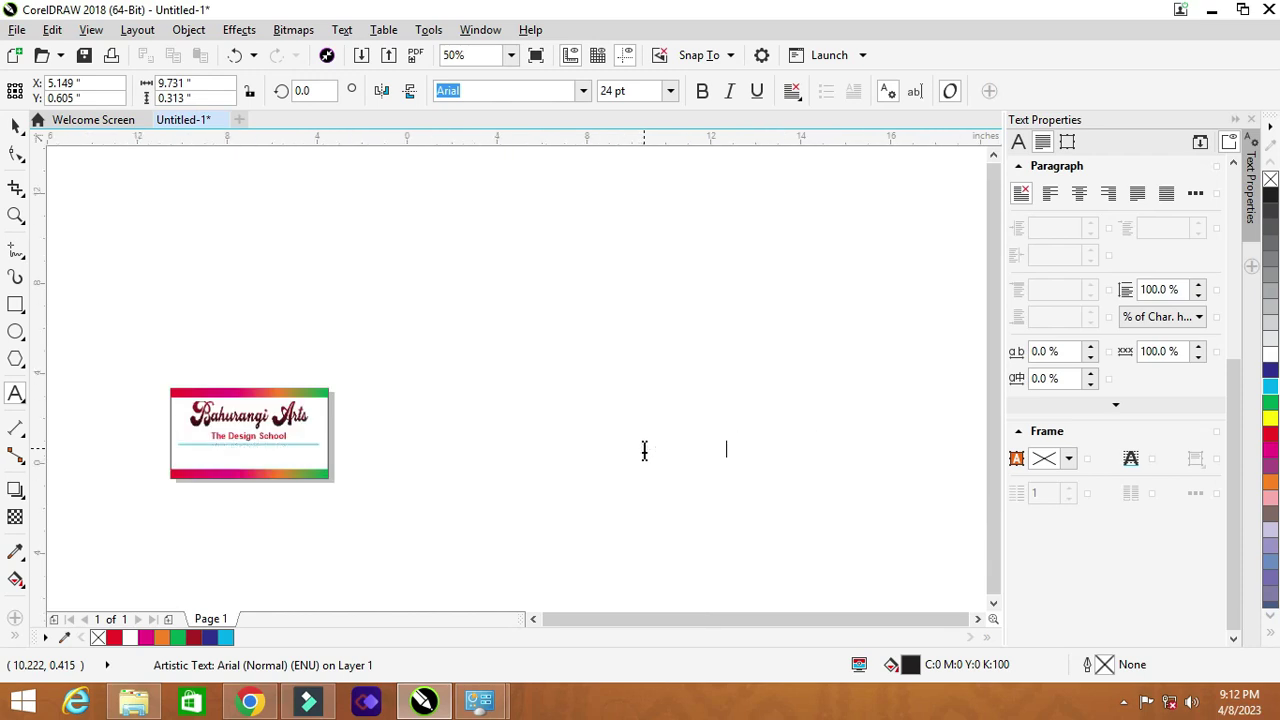
pyautogui.scroll(1, 486, 451)
pyautogui.click(16, 127)
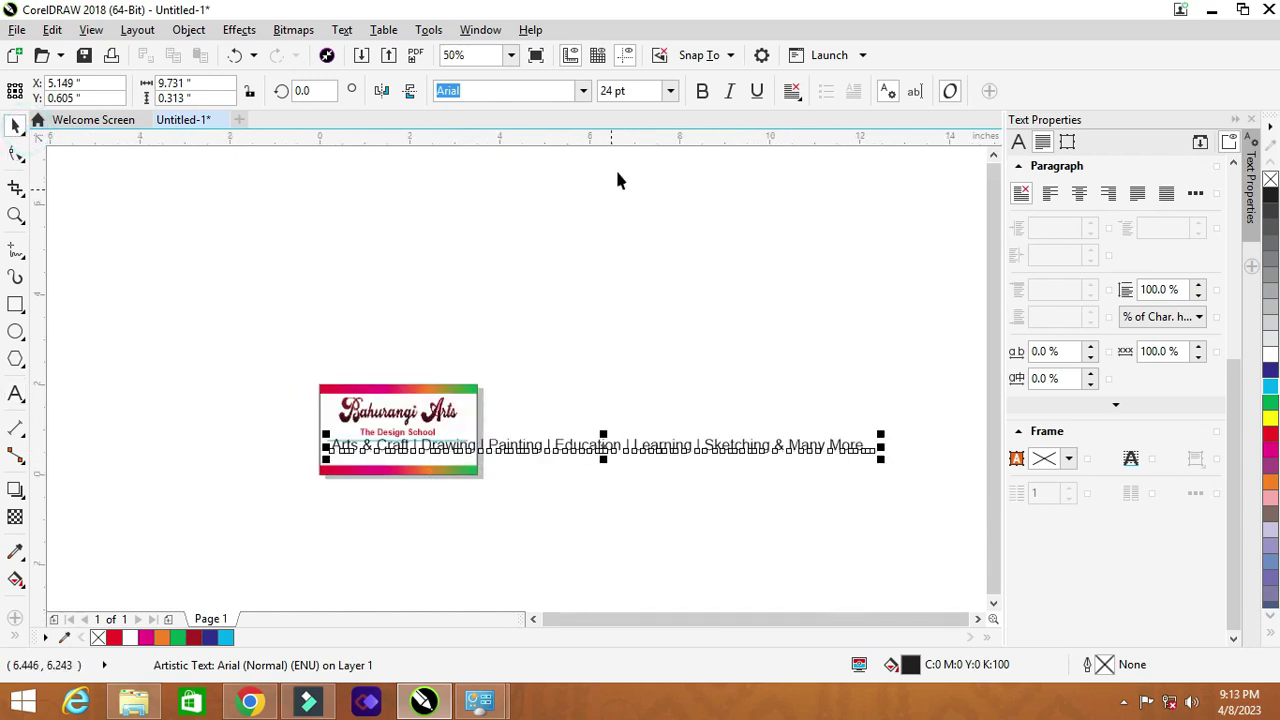
pyautogui.click(640, 90)
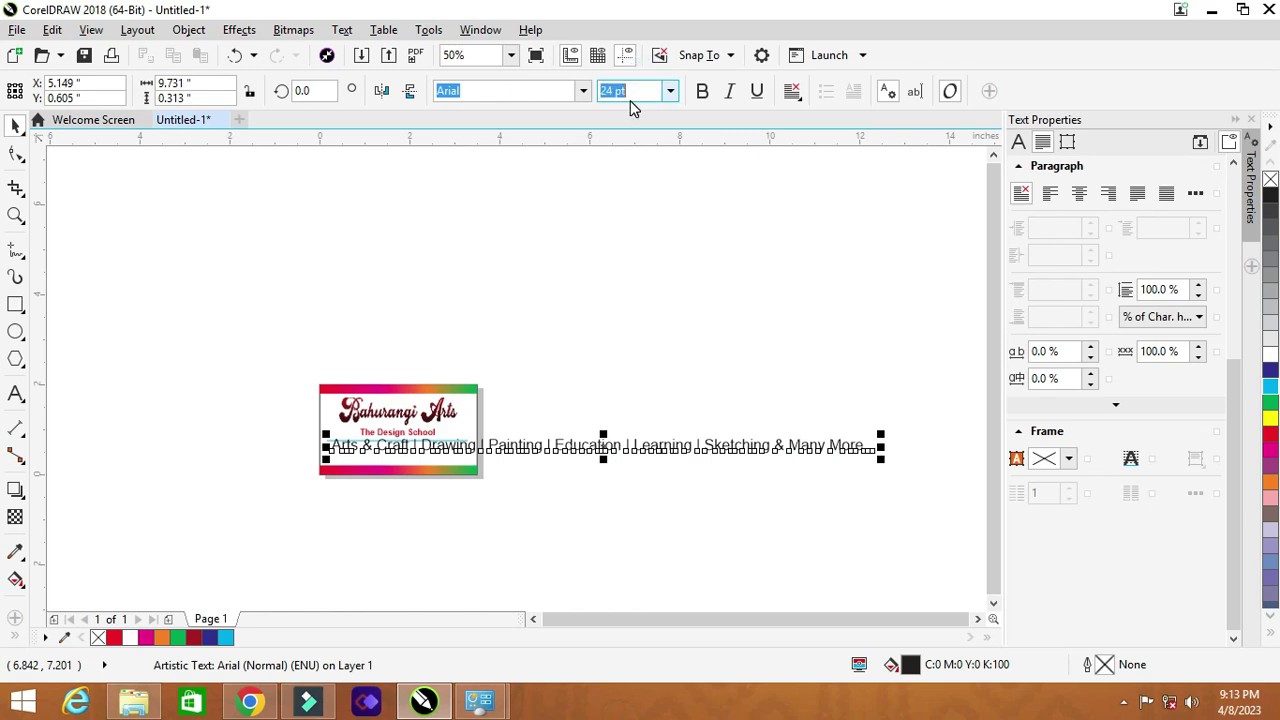
pyautogui.write('10')
pyautogui.press('Return')
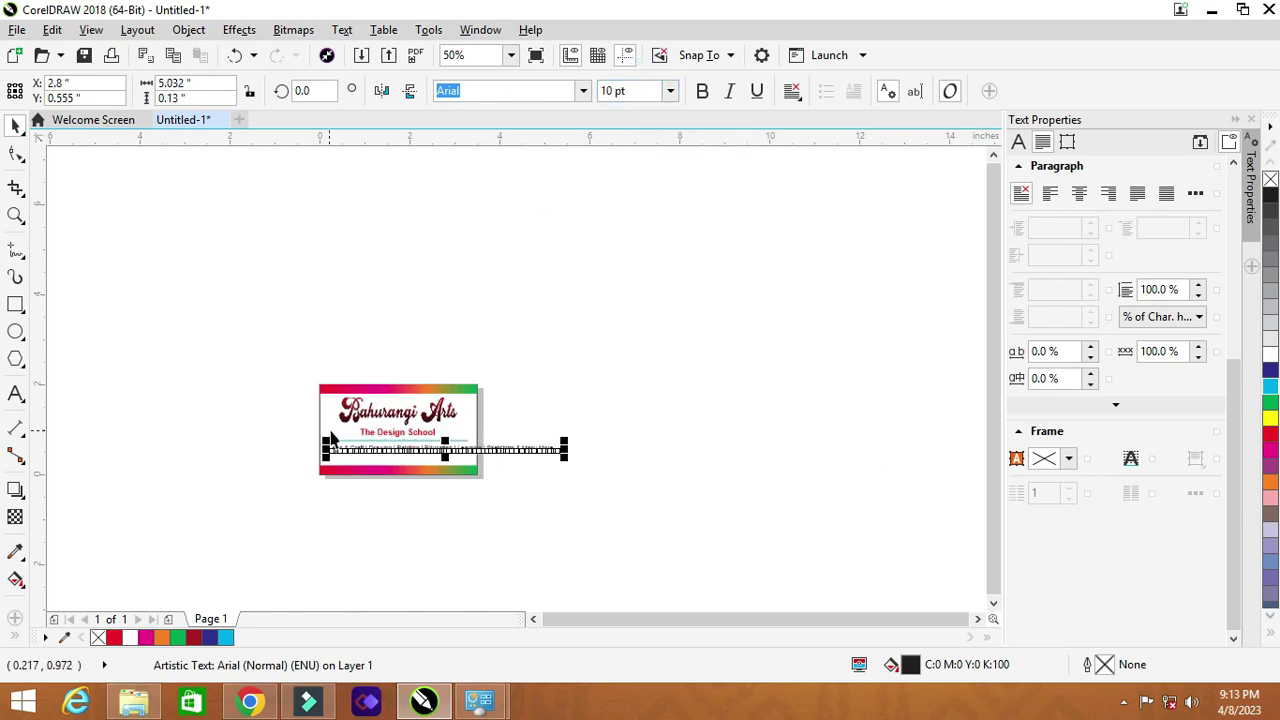
pyautogui.scroll(2, 330, 440)
pyautogui.click(320, 447)
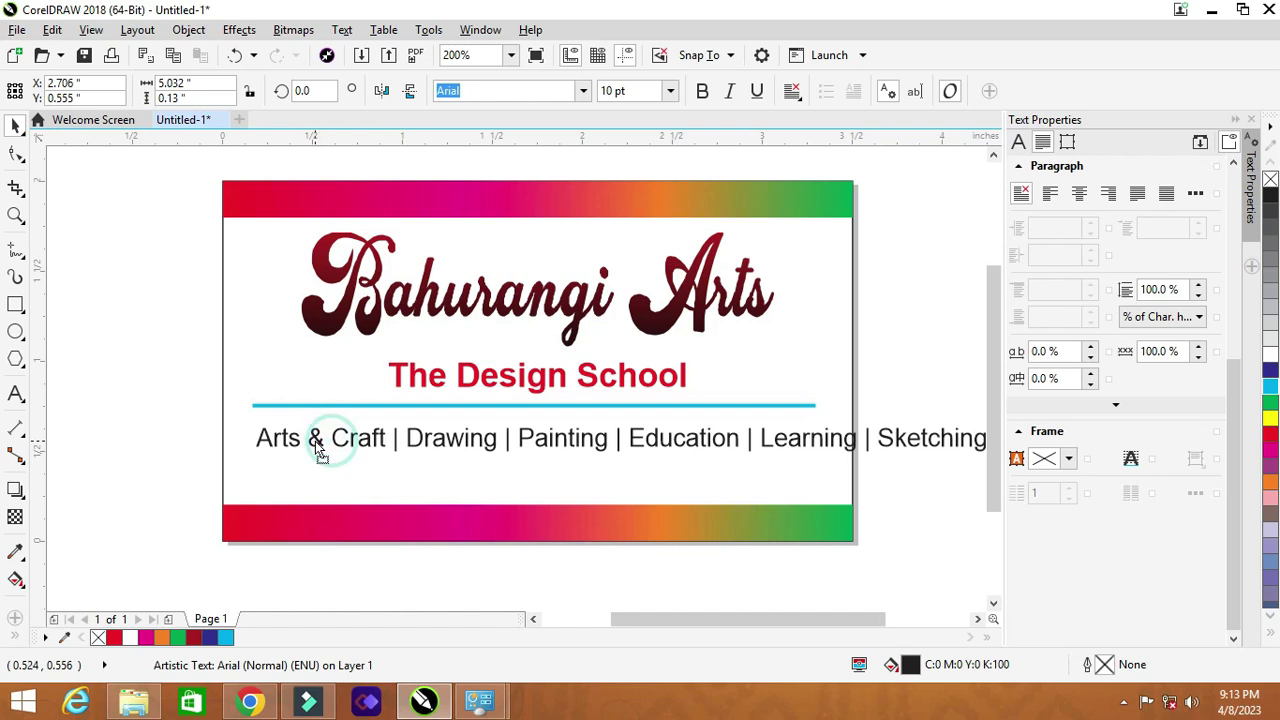
pyautogui.click(316, 450)
pyautogui.click(703, 91)
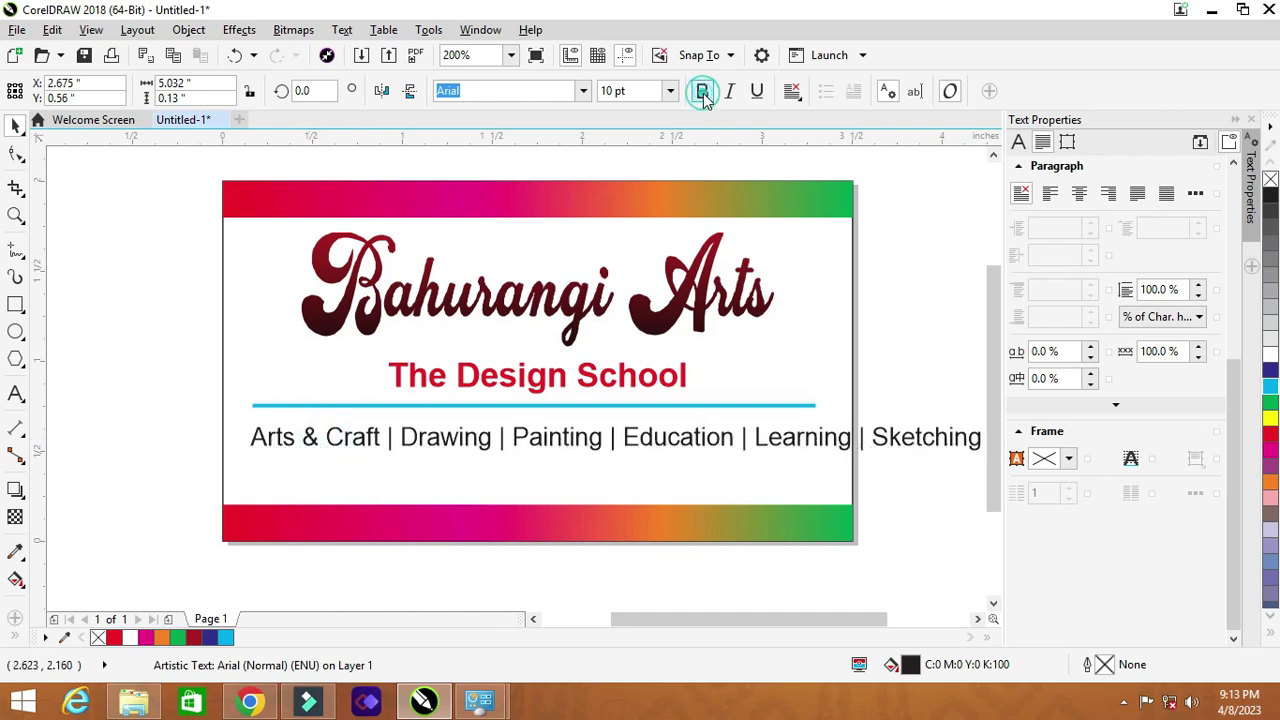
# Step: Start a new line before 'Learning' and select the whole two-line text
pyautogui.doubleClick(797, 437)
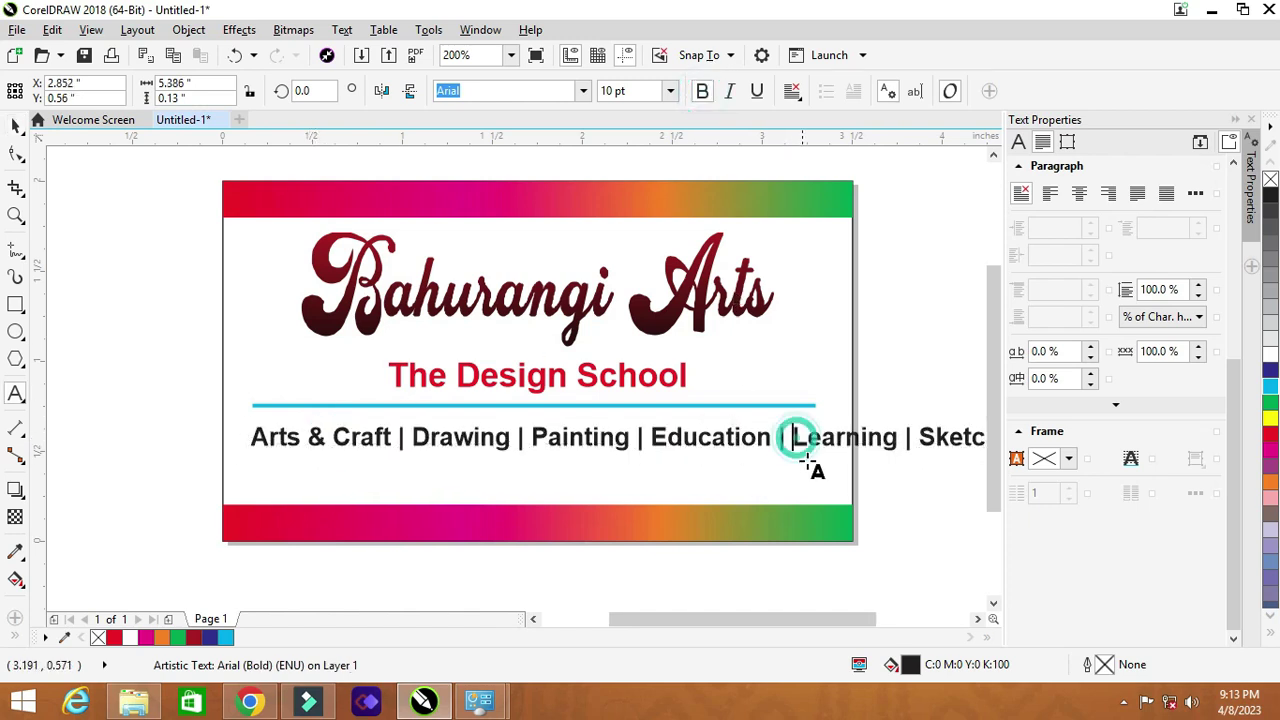
pyautogui.press('Return')
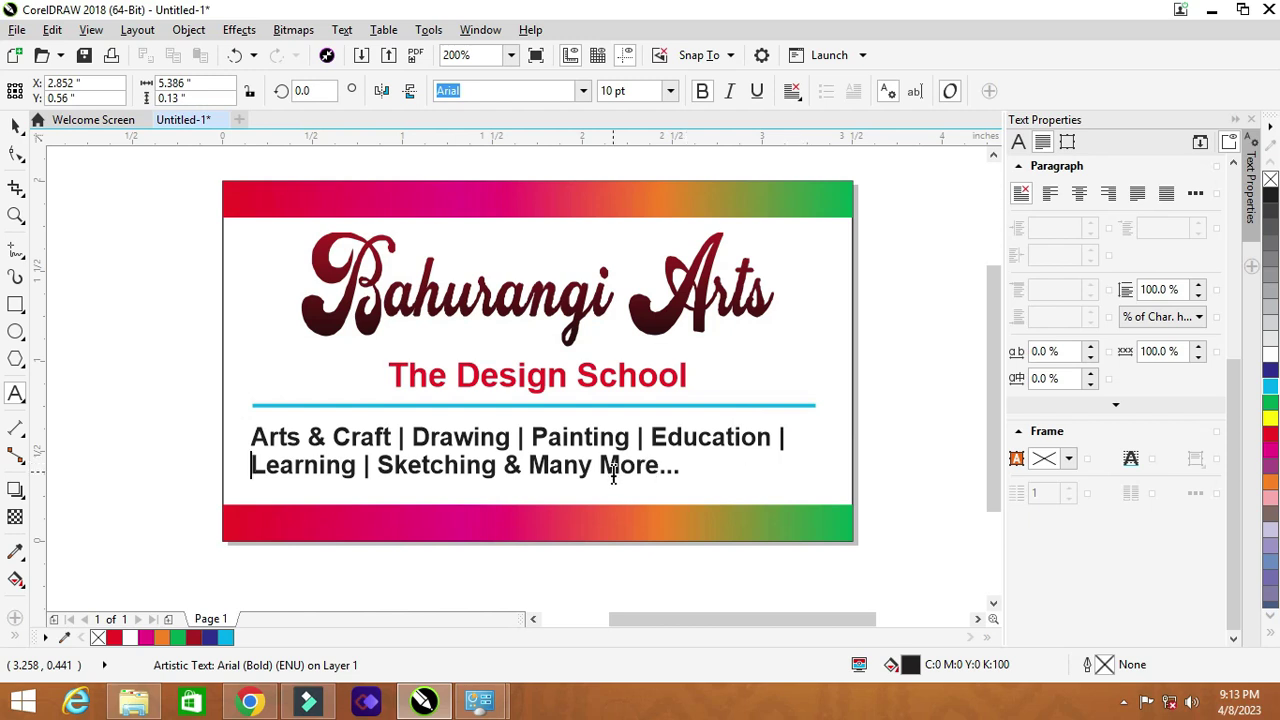
pyautogui.moveTo(698, 470); pyautogui.dragTo(251, 423)
# Step: Center-align the two services lines and centre the text horizontally on the card background
pyautogui.click(791, 97)
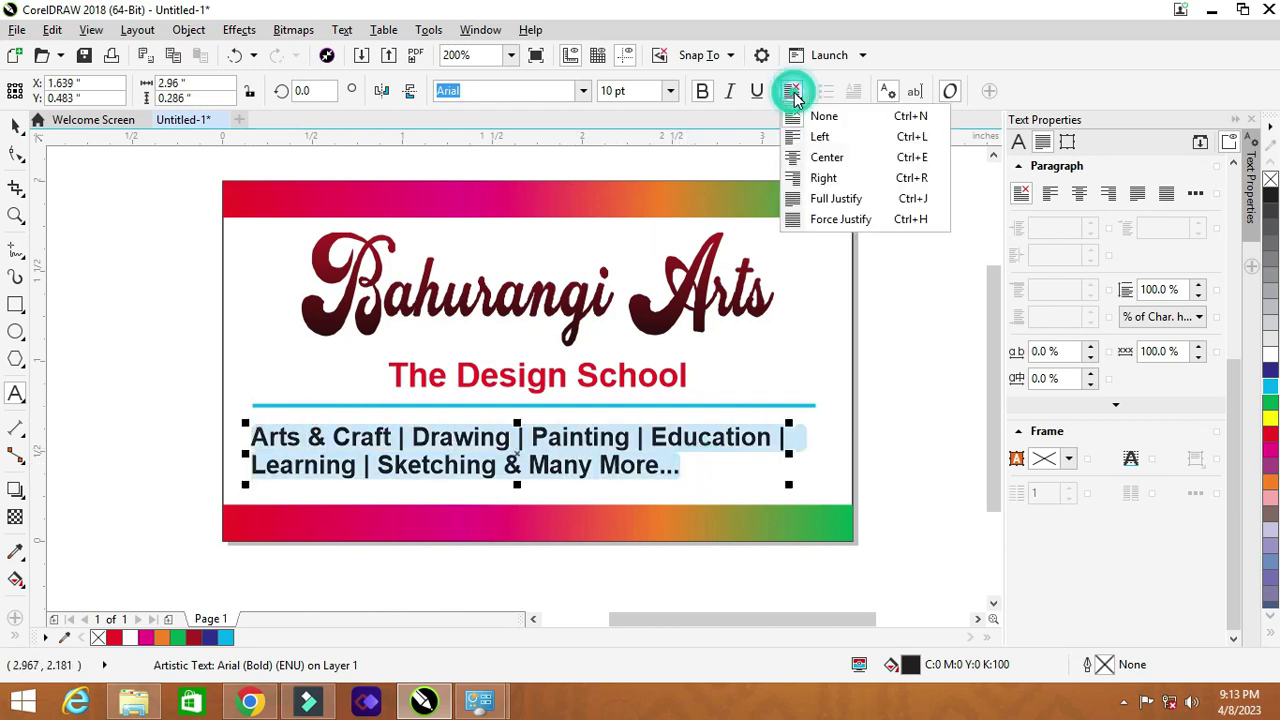
pyautogui.click(826, 157)
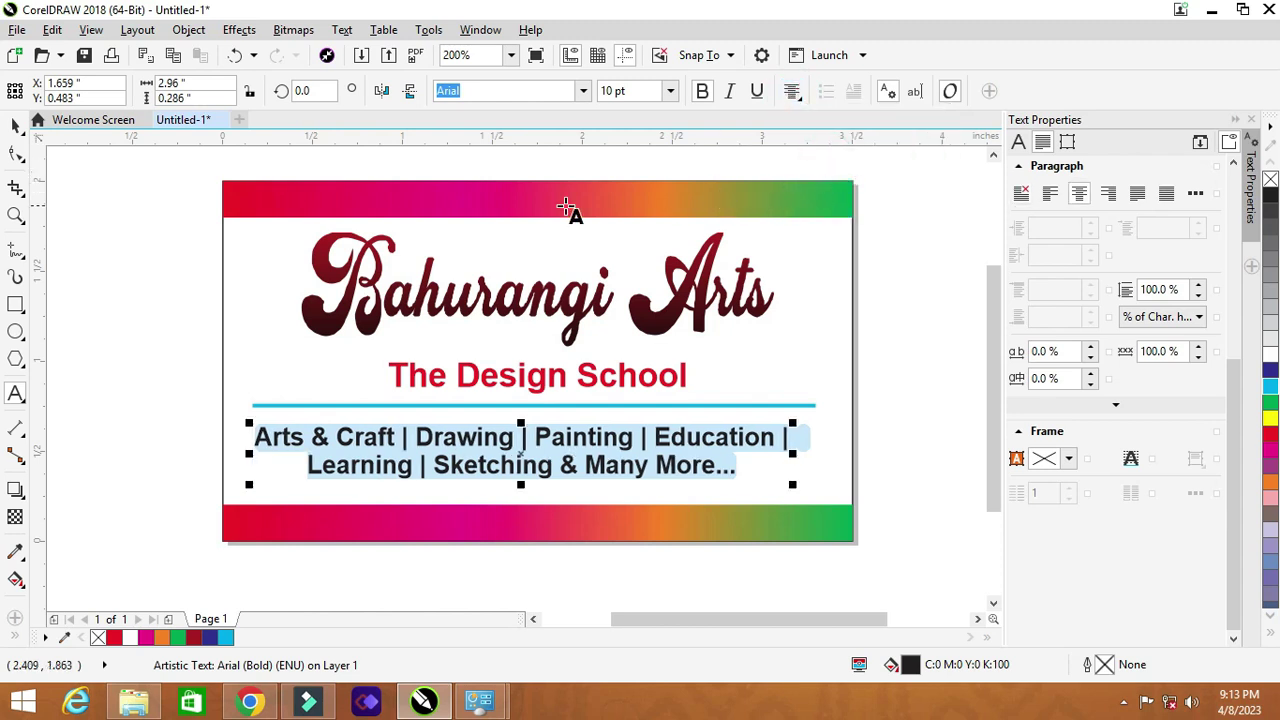
pyautogui.click(18, 124)
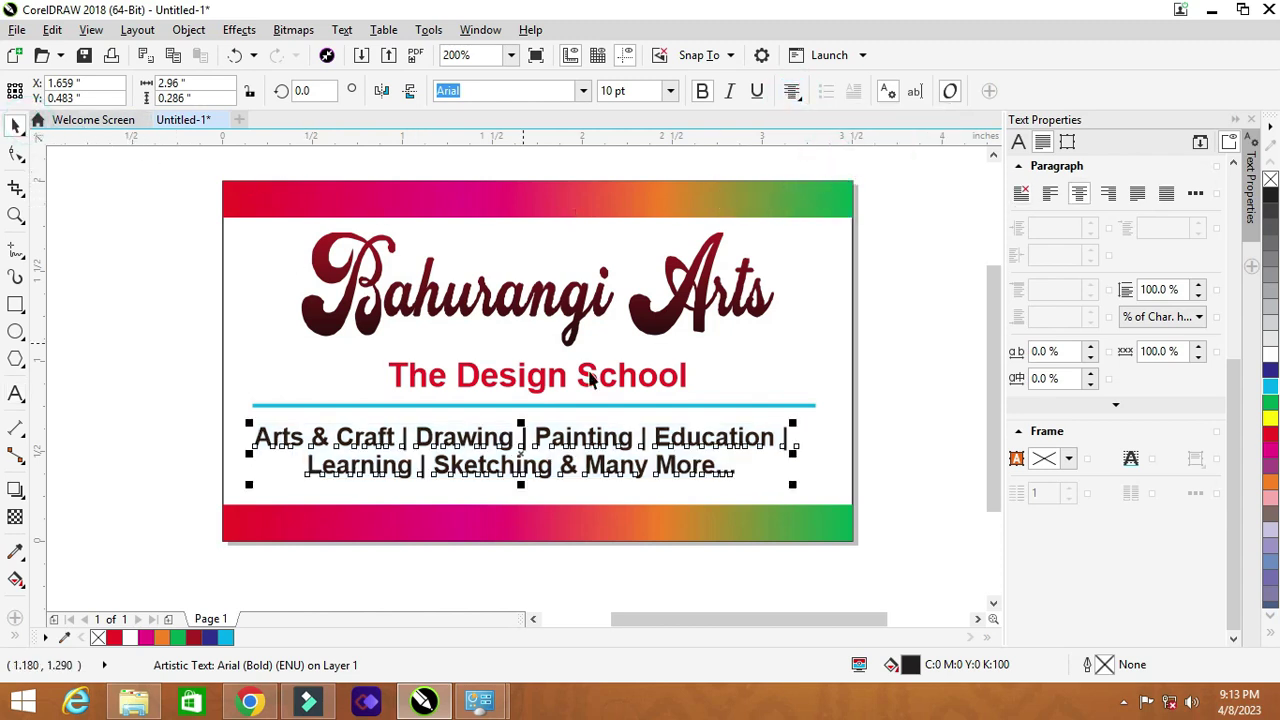
pyautogui.keyDown('shift'); pyautogui.click(830, 417); pyautogui.keyUp('shift')
pyautogui.press('c')
# Step: Adjust spacing so the cyan divider sits close under the subtitle with the services text below it
pyautogui.click(903, 427)
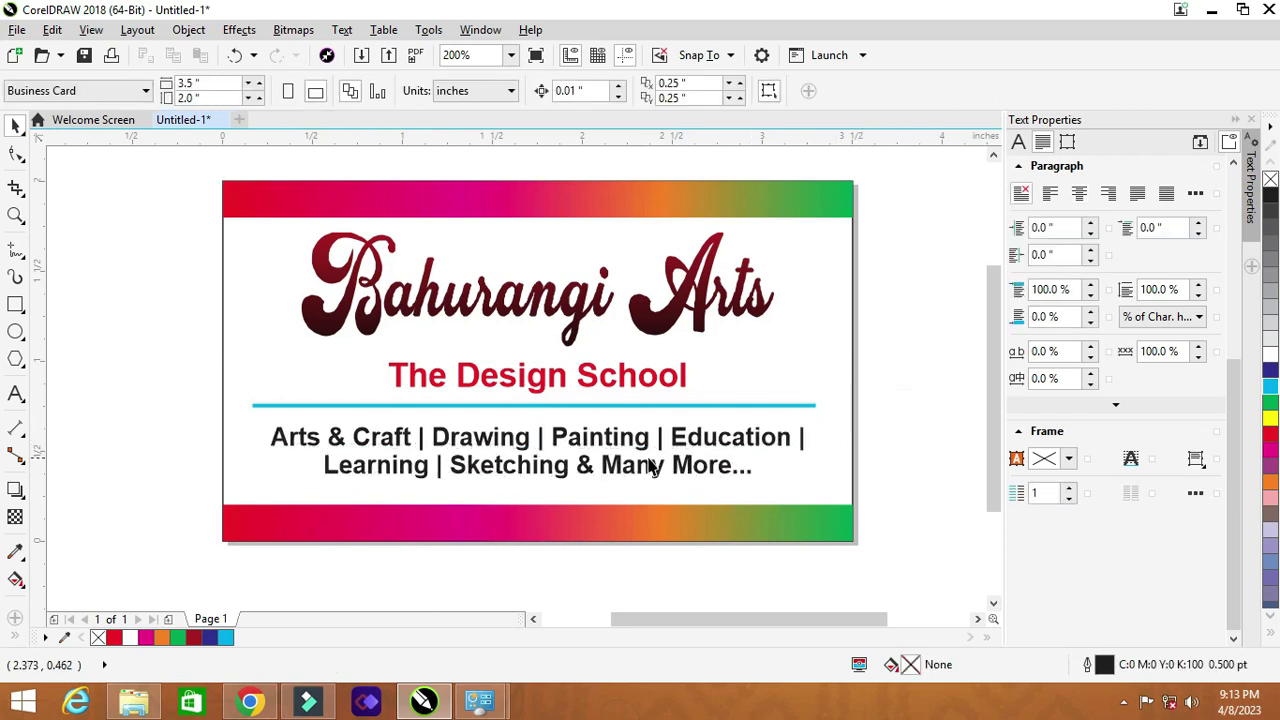
pyautogui.click(645, 463)
pyautogui.press('Down')
pyautogui.press('Down')
pyautogui.press('Down')
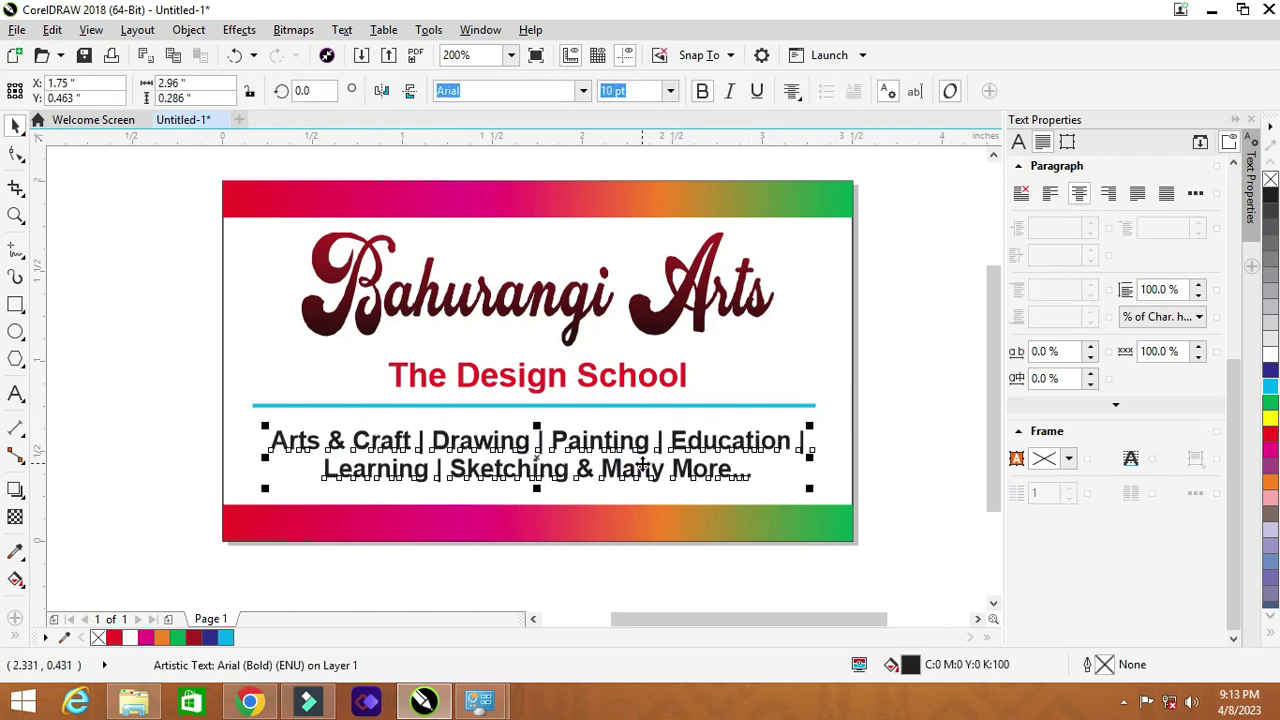
pyautogui.click(619, 407)
pyautogui.press('Down')
pyautogui.press('Down')
pyautogui.press('Down')
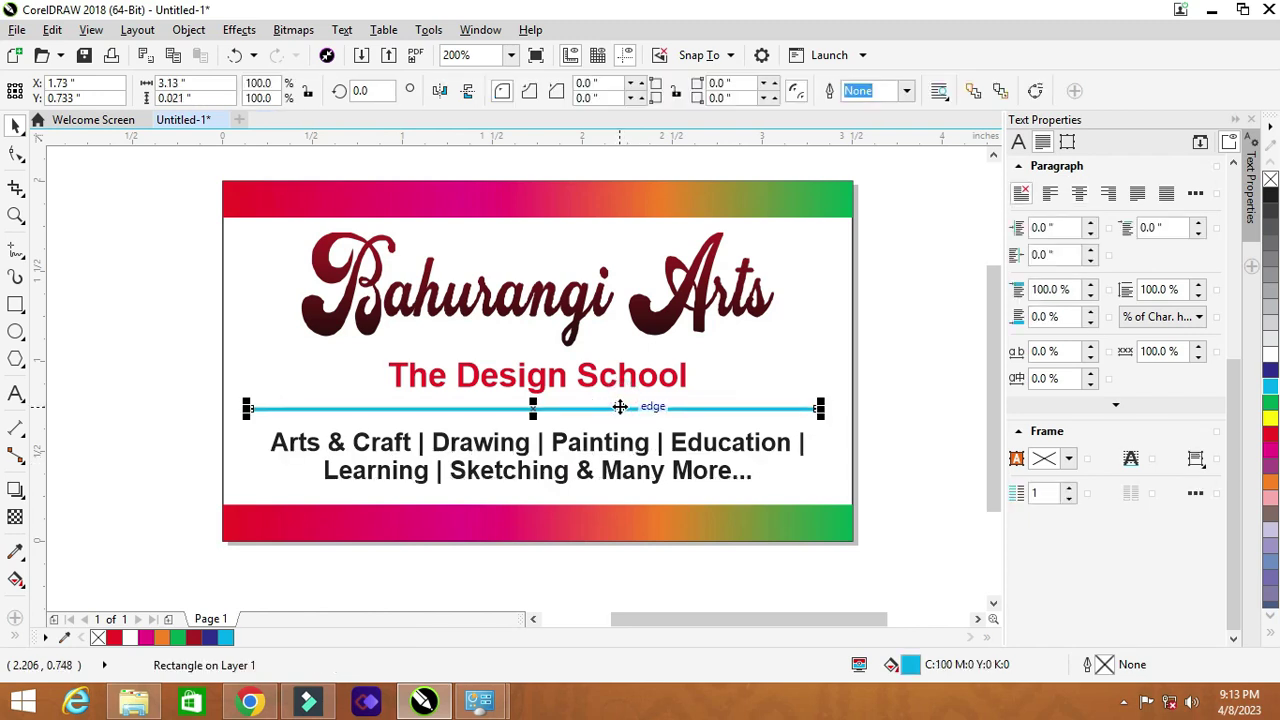
pyautogui.click(906, 343)
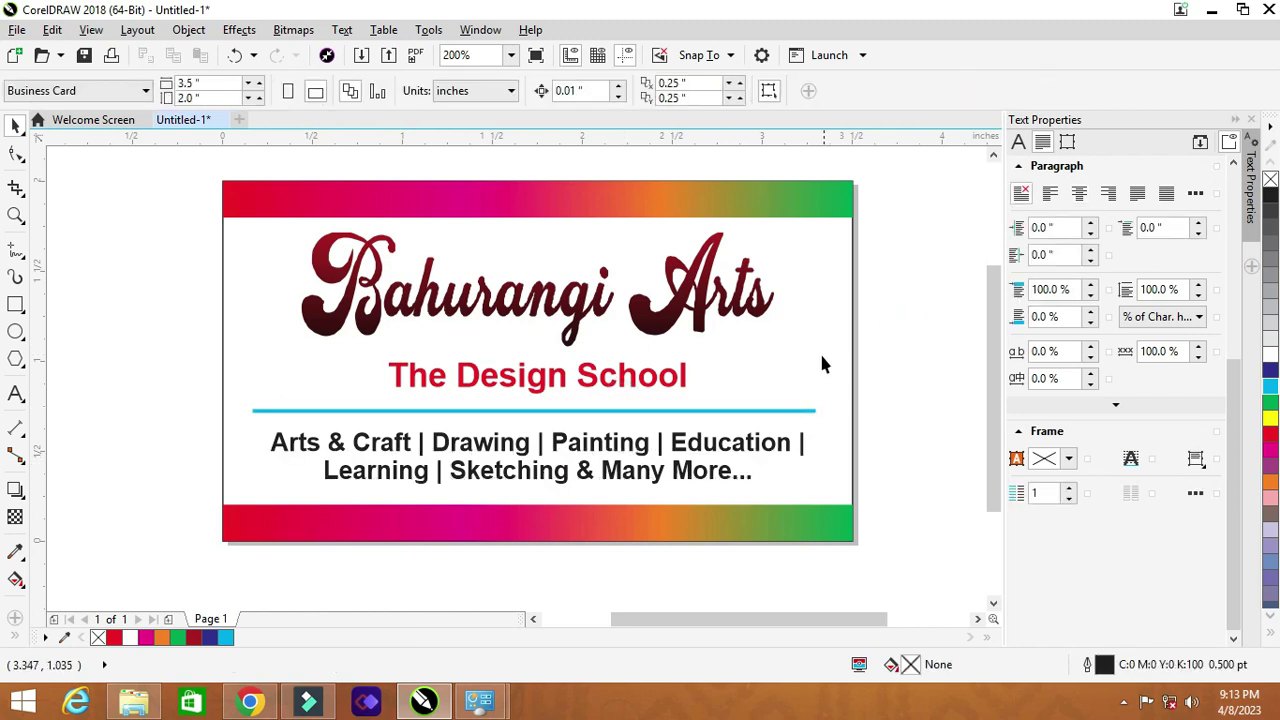
pyautogui.click(517, 385)
pyautogui.scroll(1, 522, 382)
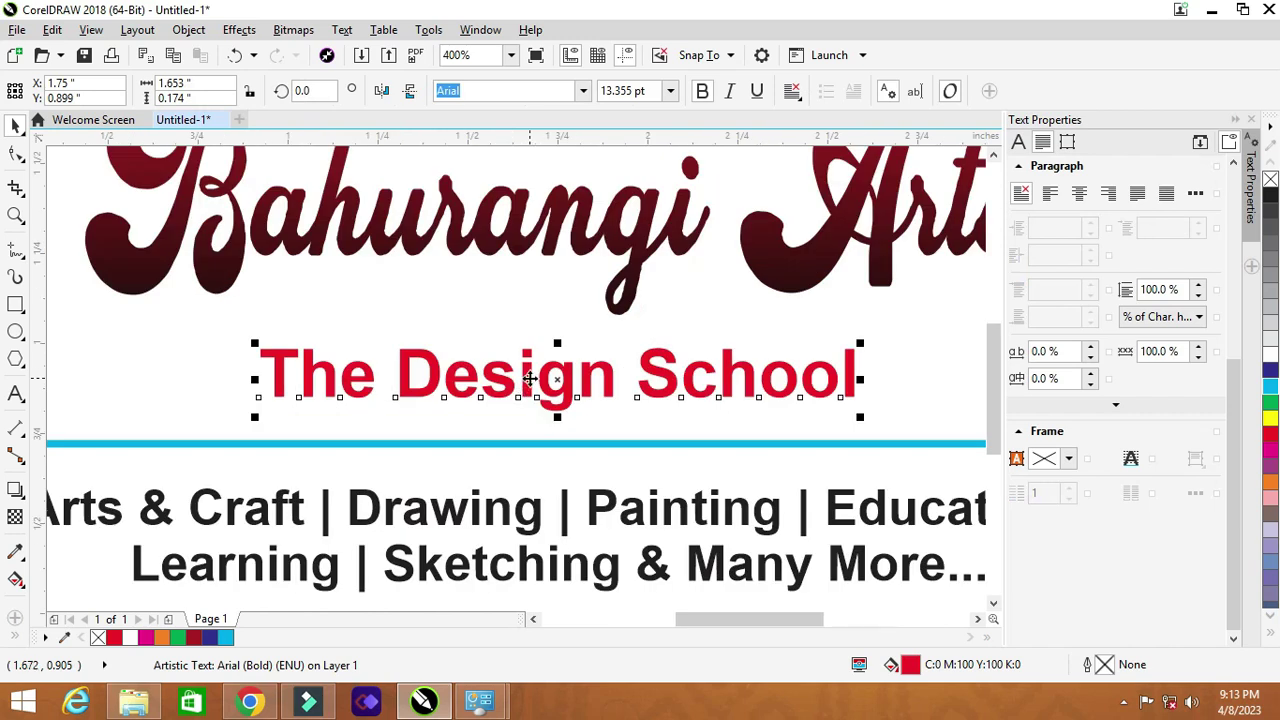
pyautogui.click(557, 441)
pyautogui.moveTo(551, 437); pyautogui.dragTo(560, 426)
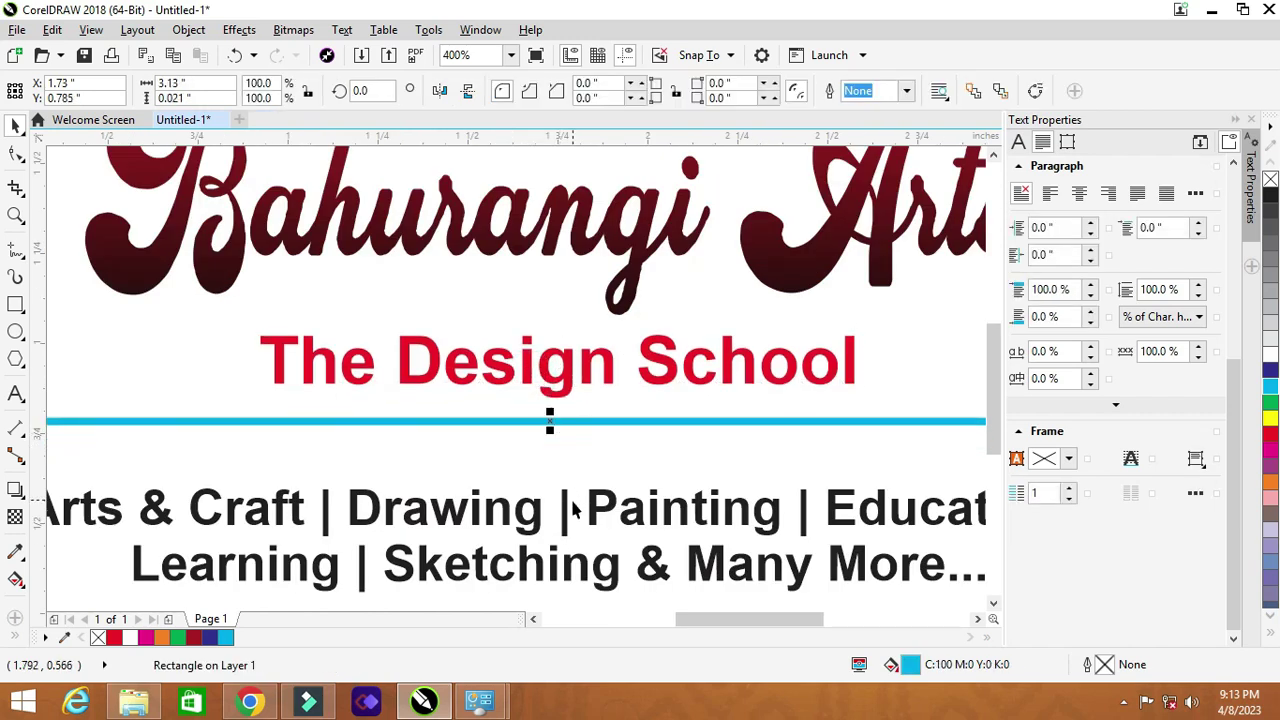
pyautogui.click(570, 505)
pyautogui.moveTo(567, 508); pyautogui.dragTo(570, 480)
# Step: Place a copy of the services text over the bottom gradient band
pyautogui.scroll(-2, 570, 480)
pyautogui.scroll(2, 586, 414)
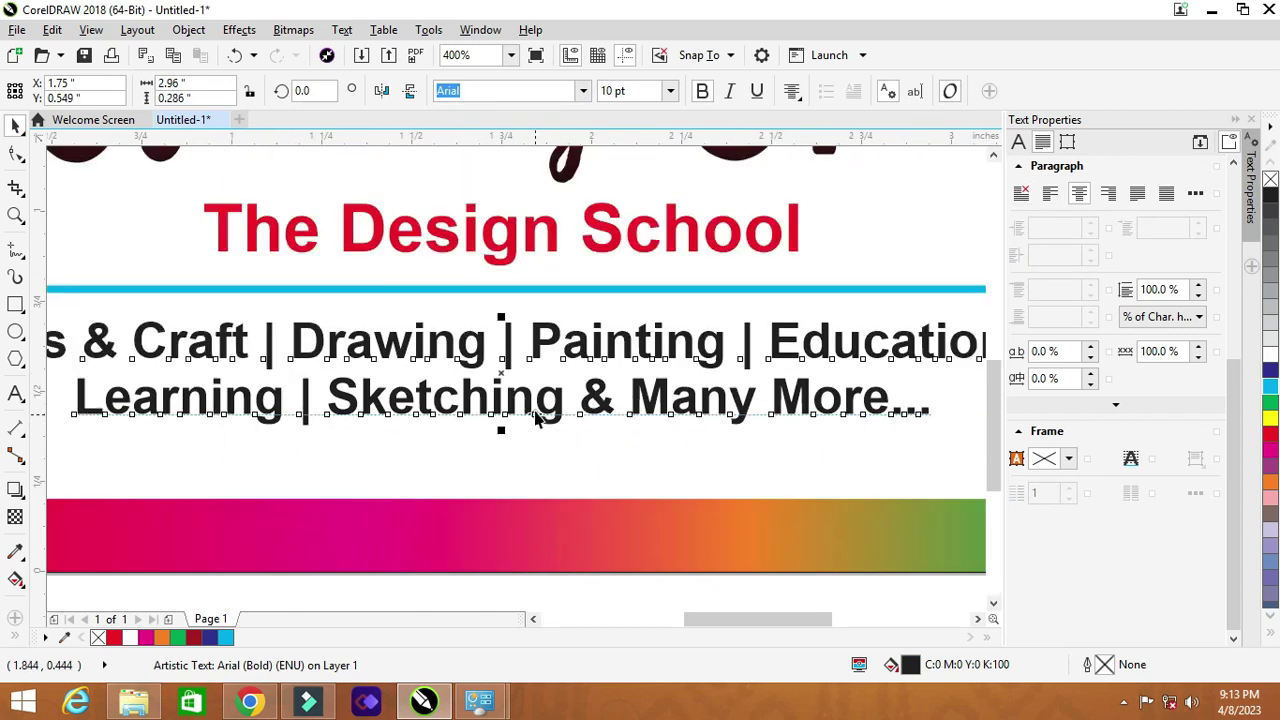
pyautogui.moveTo(535, 420); pyautogui.dragTo(532, 534)
pyautogui.rightClick(532, 534)
# Step: Replace the copy's text with a 'Mo. … | Email: …' line giving the school's mobile number and e-mail address
pyautogui.doubleClick(508, 477)
pyautogui.hotkey('ctrl', 'a')
pyautogui.scroll(-2, 508, 474)
pyautogui.scroll(1, 543, 449)
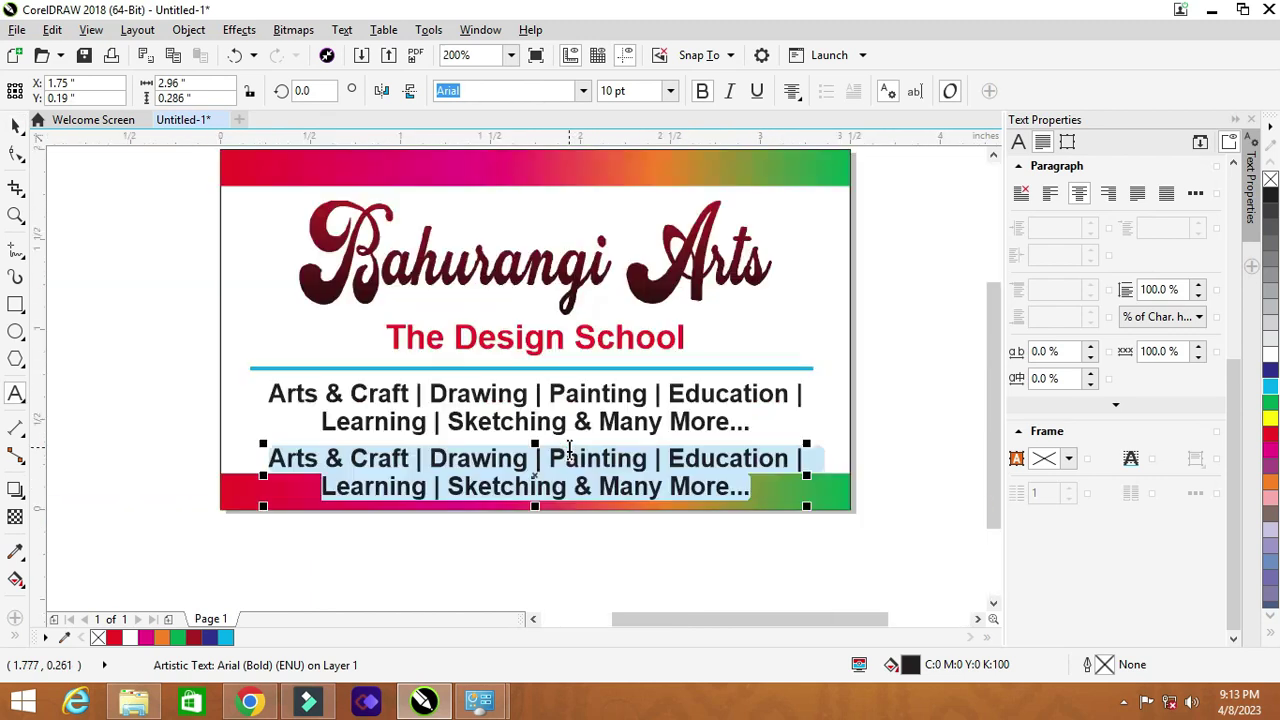
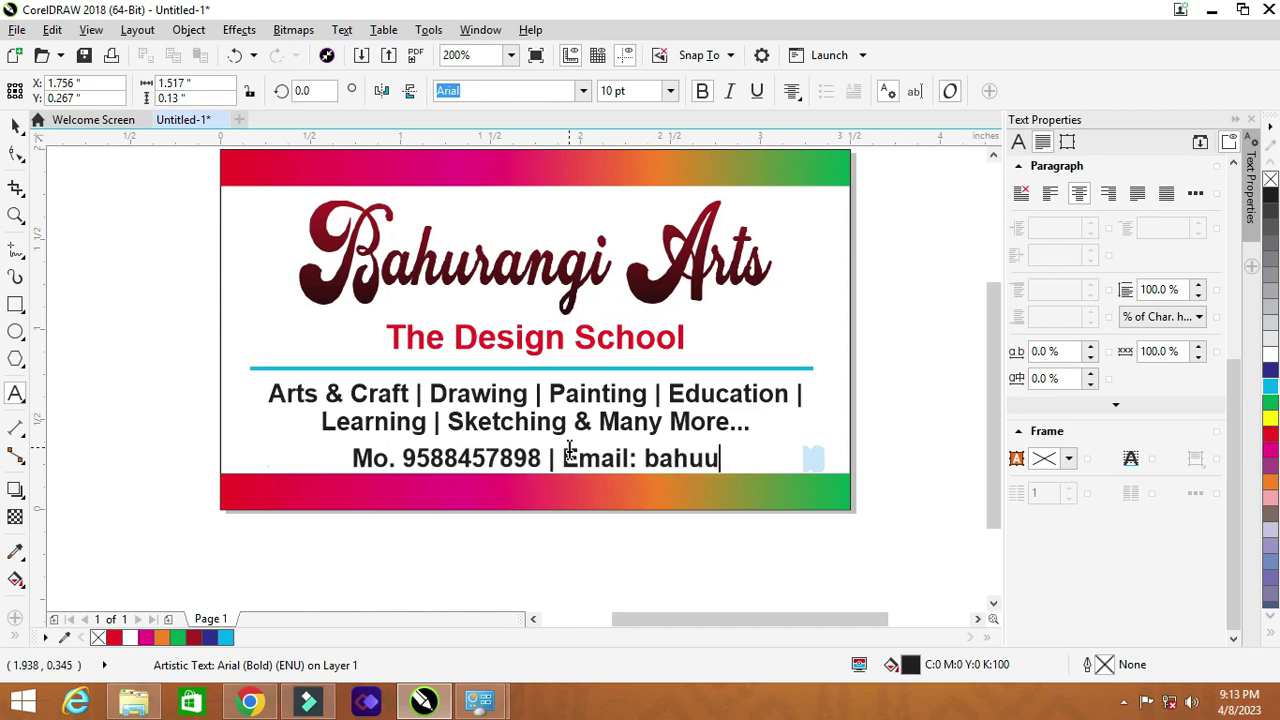
pyautogui.press('Escape')
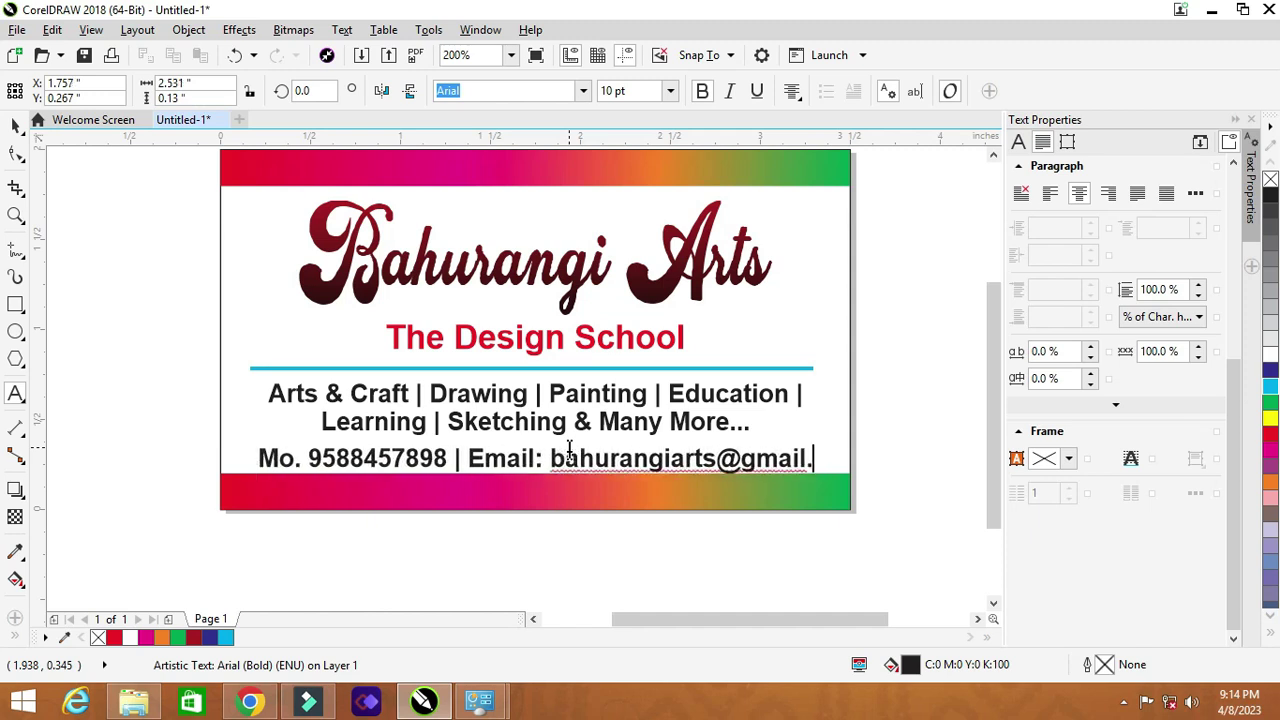
pyautogui.press('Escape')
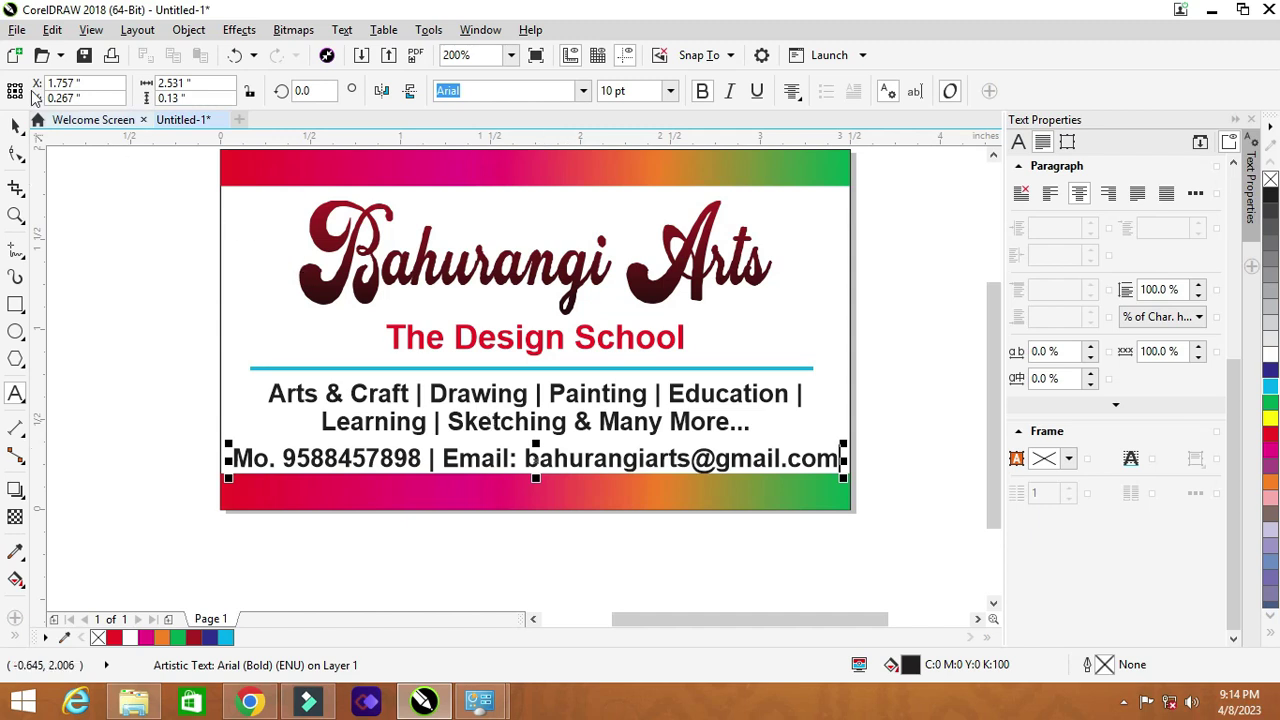
# Step: Scale the contact line down to about 7.7 pt and centre it on the bottom band
pyautogui.click(15, 125)
pyautogui.moveTo(843, 478); pyautogui.dragTo(708, 470)
pyautogui.keyDown('shift'); pyautogui.click(752, 472); pyautogui.keyUp('shift')
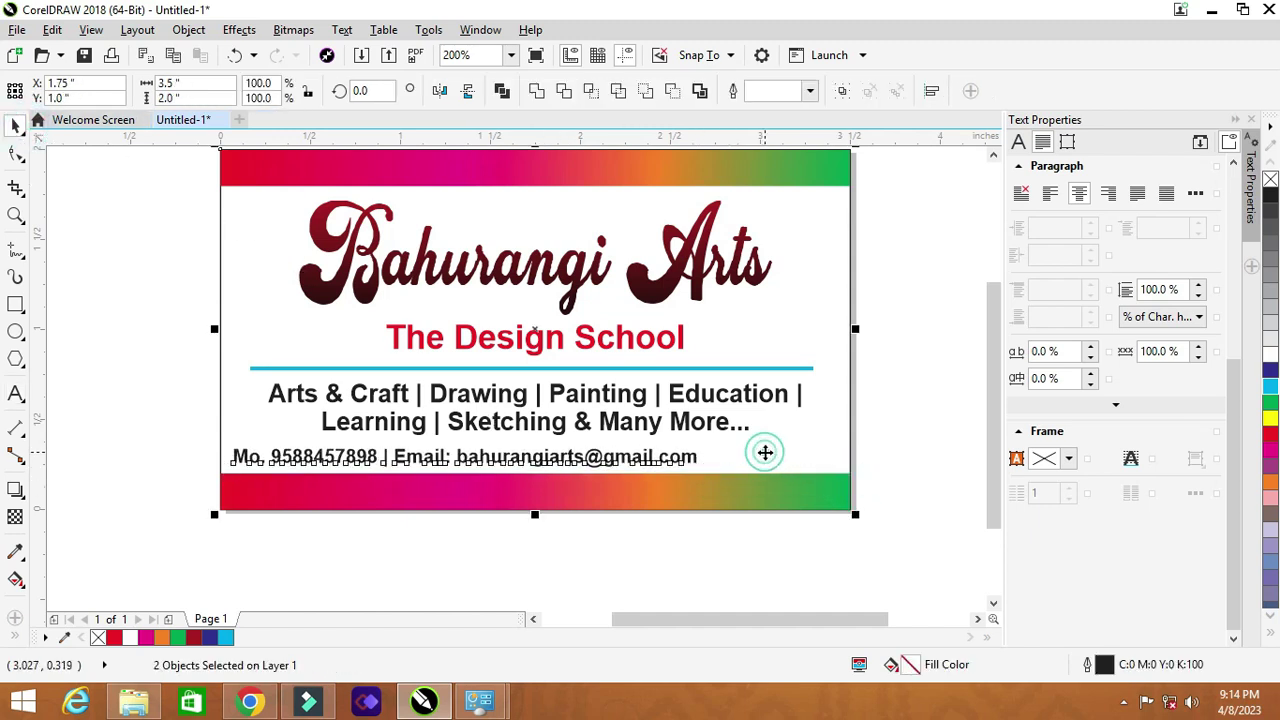
pyautogui.press('c')
# Step: Colour the contact line dark blue, then zoom to fit the whole card
pyautogui.click(934, 425)
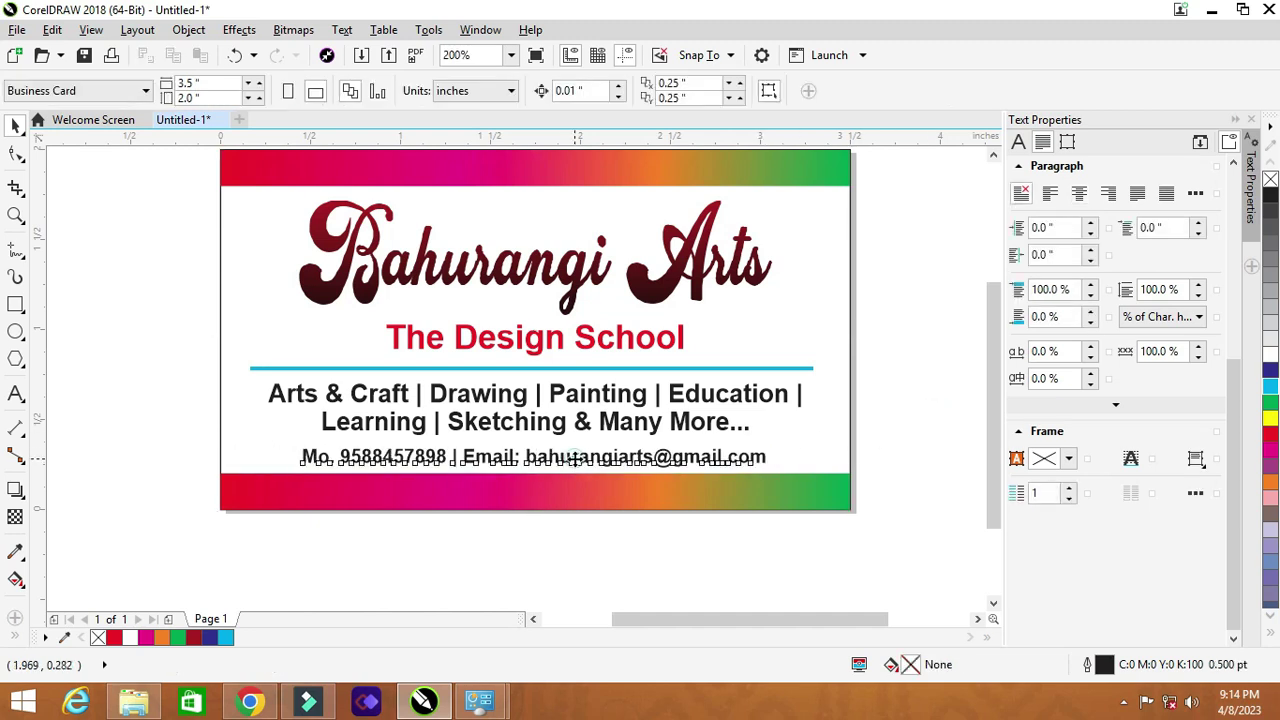
pyautogui.click(574, 462)
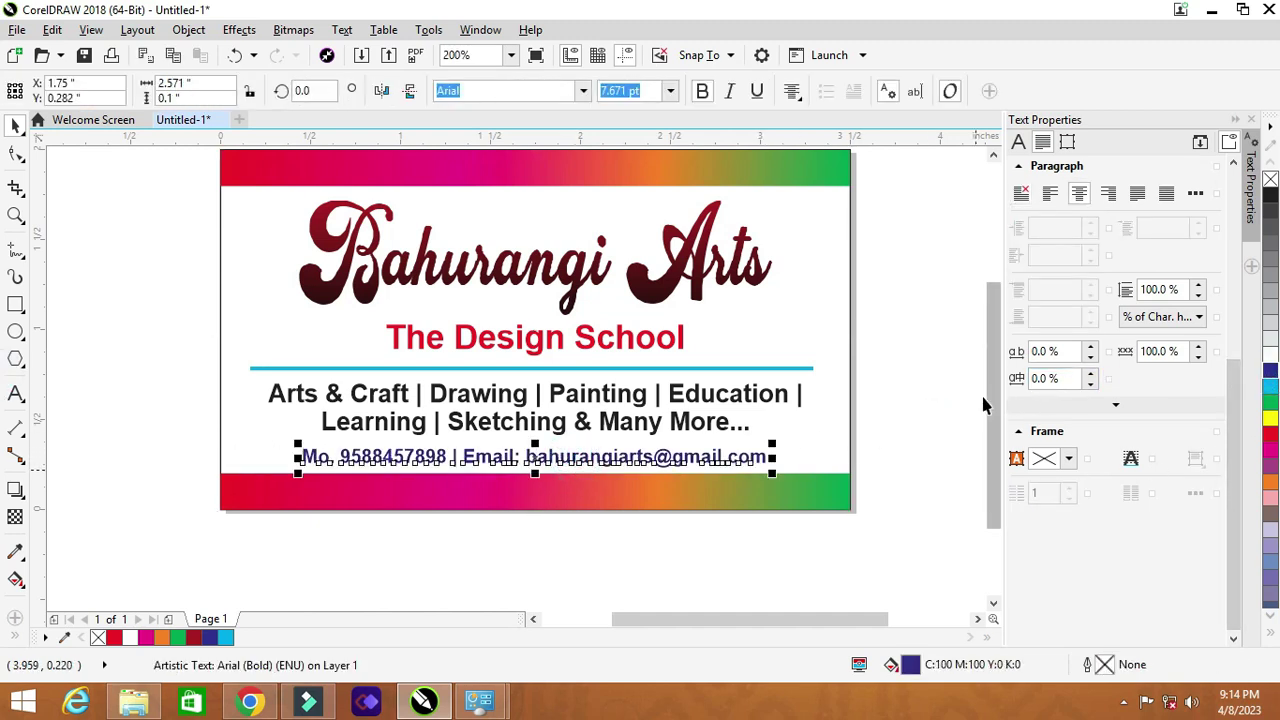
pyautogui.click(925, 405)
pyautogui.scroll(-1, 597, 425)
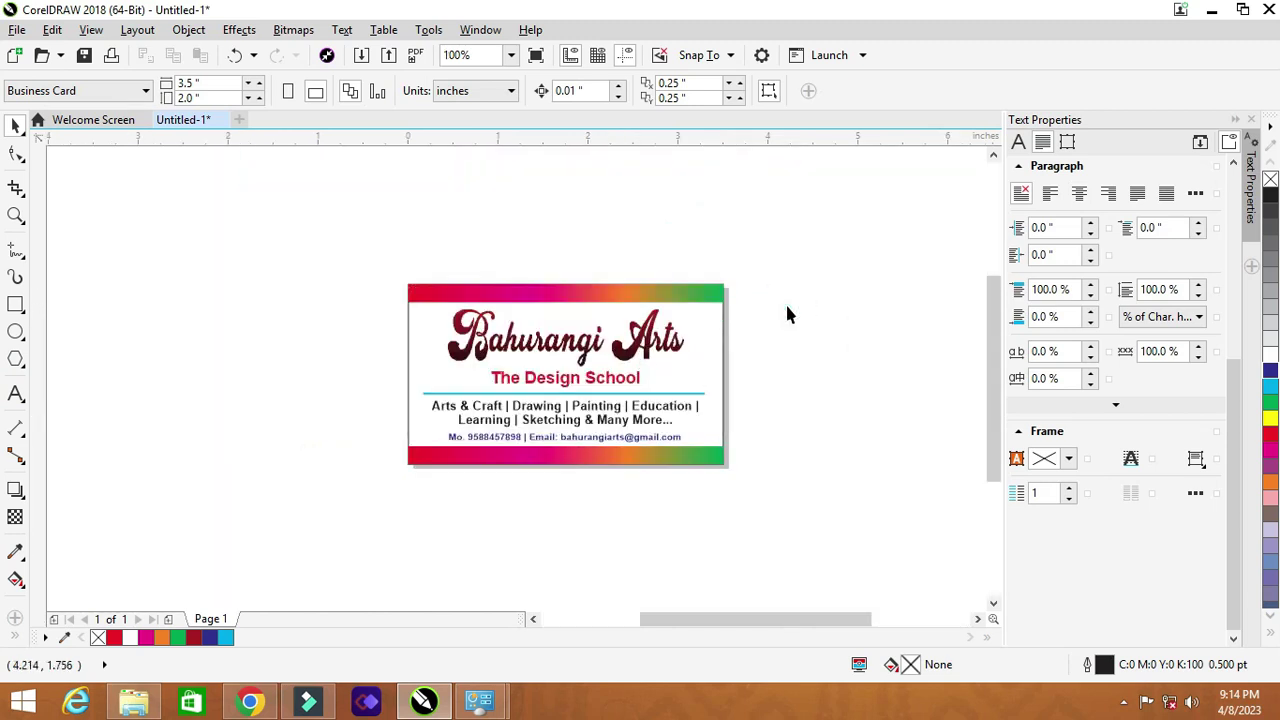
pyautogui.press('F4')
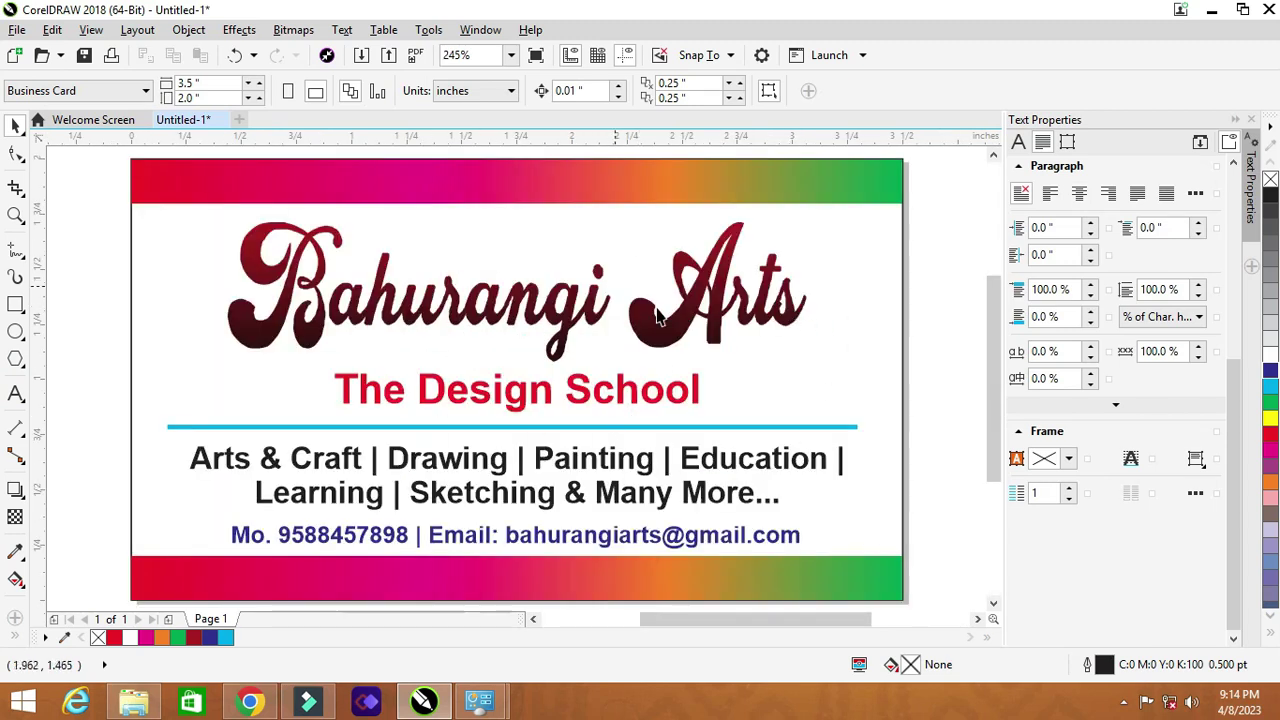